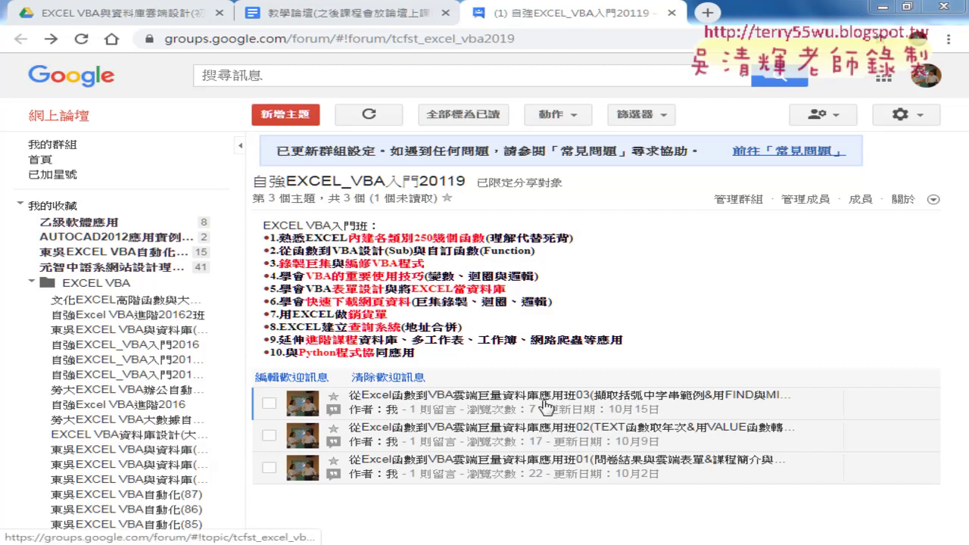
Open the lesson 03 topic, highlight 擷取括弧中字串 in its outline, then pick the 101 workbook
click(545, 406)
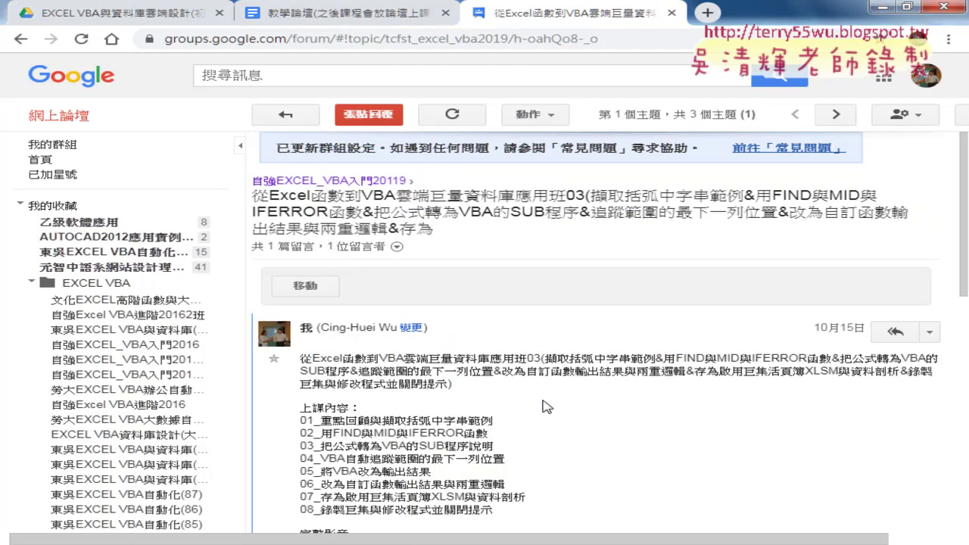
scroll(545, 407, down, 2)
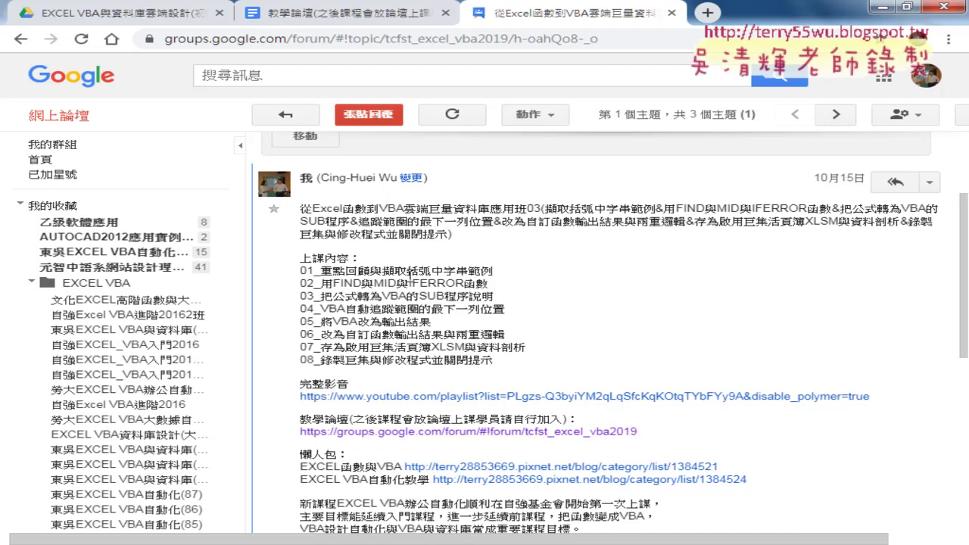
drag(382, 271, 467, 270)
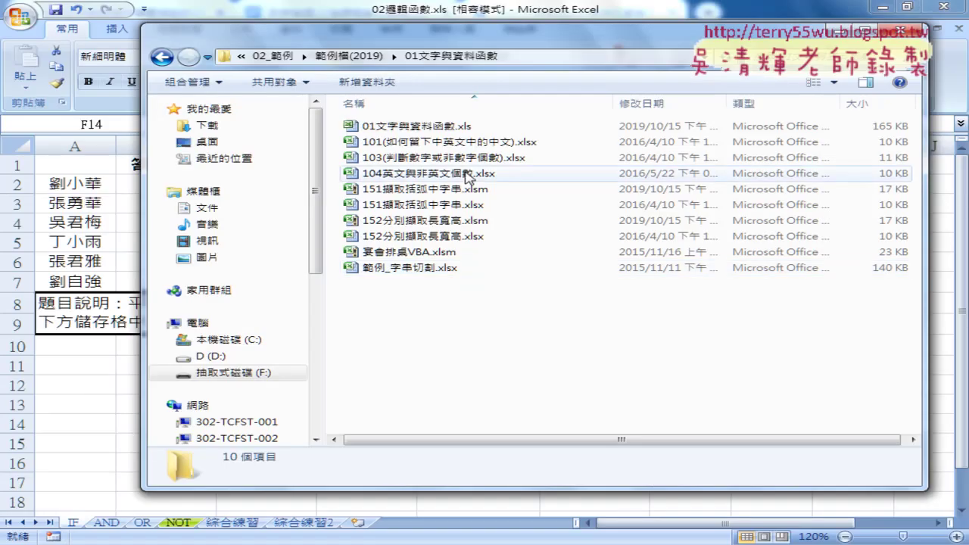
click(455, 144)
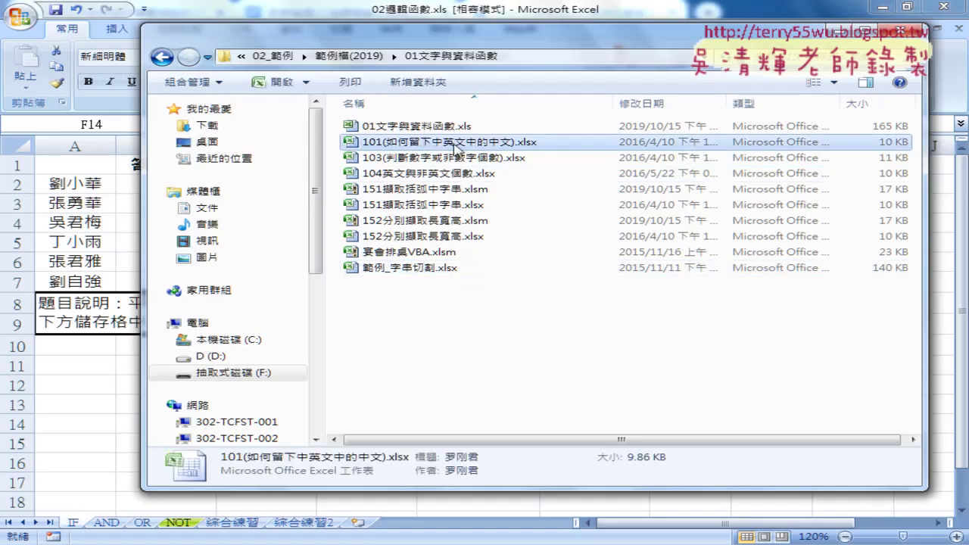
Open 101(如何留下中英文中的中文).xlsx and clear the old formulas from B2:B8
double_click(457, 143)
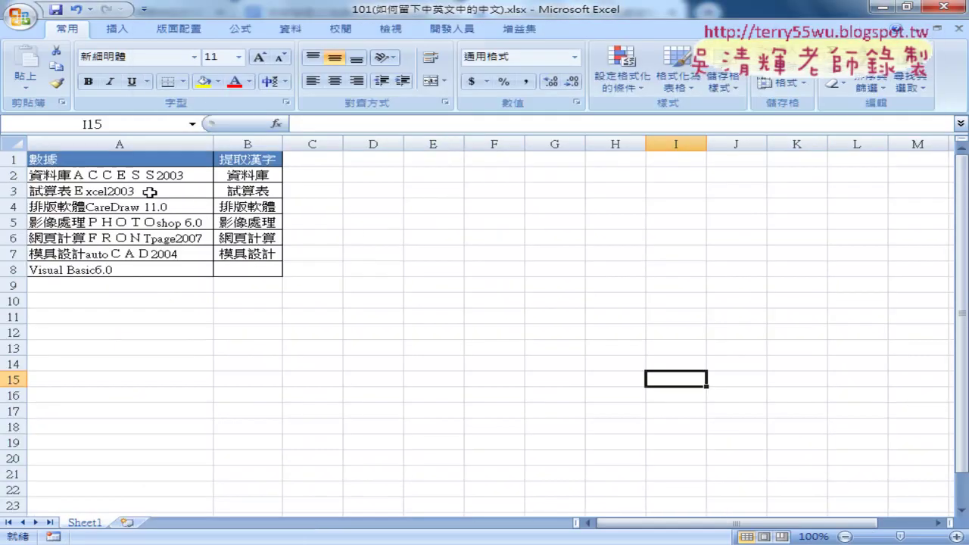
click(250, 175)
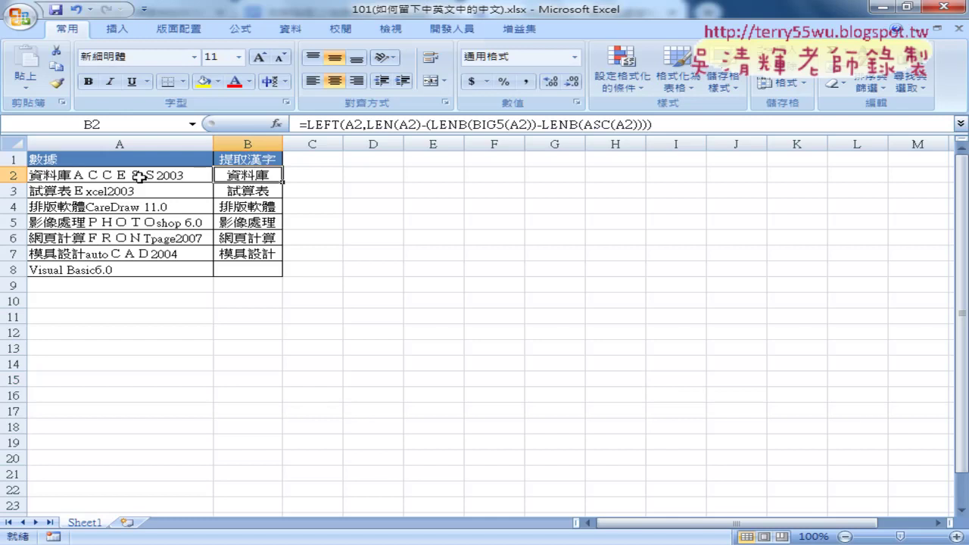
drag(254, 175, 262, 265)
key(Delete)
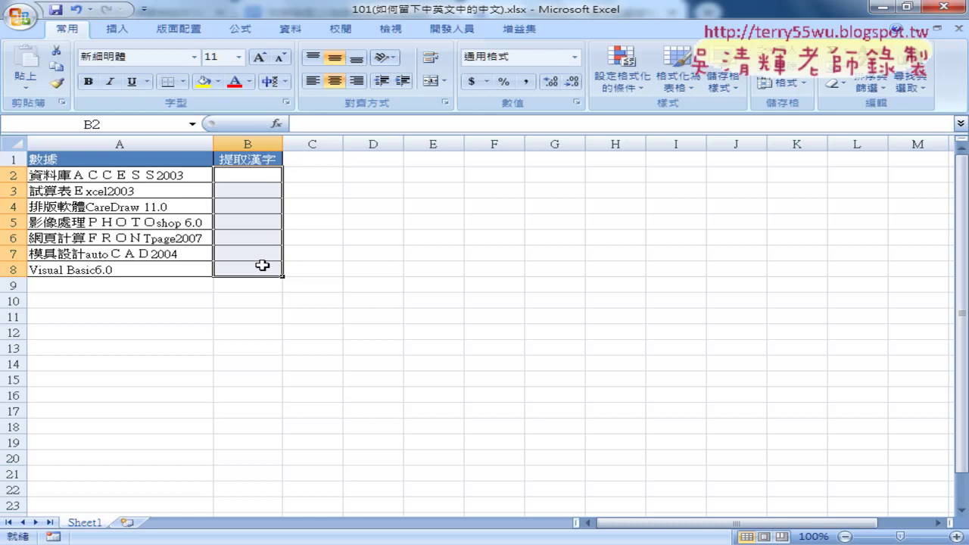
Compare the full-width source text in A2 with the now empty B2
click(59, 177)
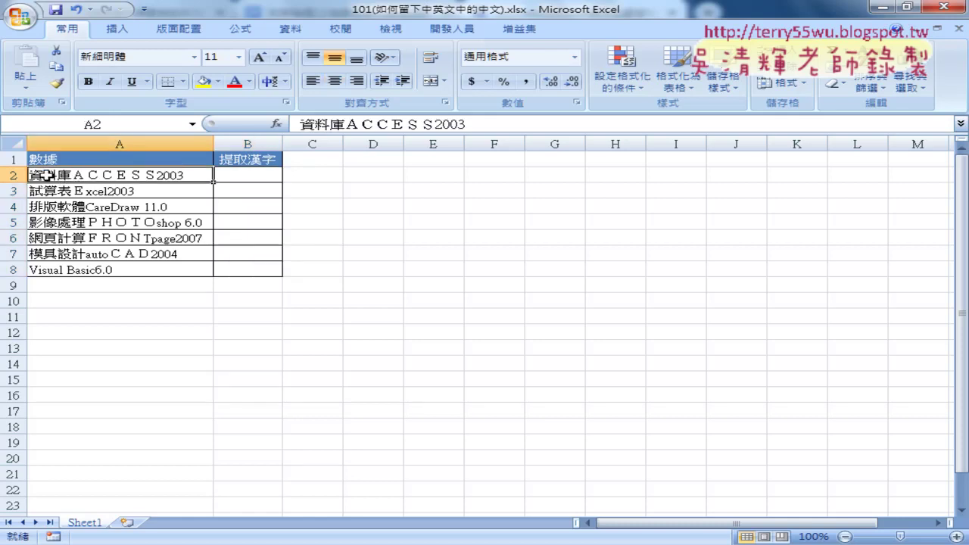
click(241, 174)
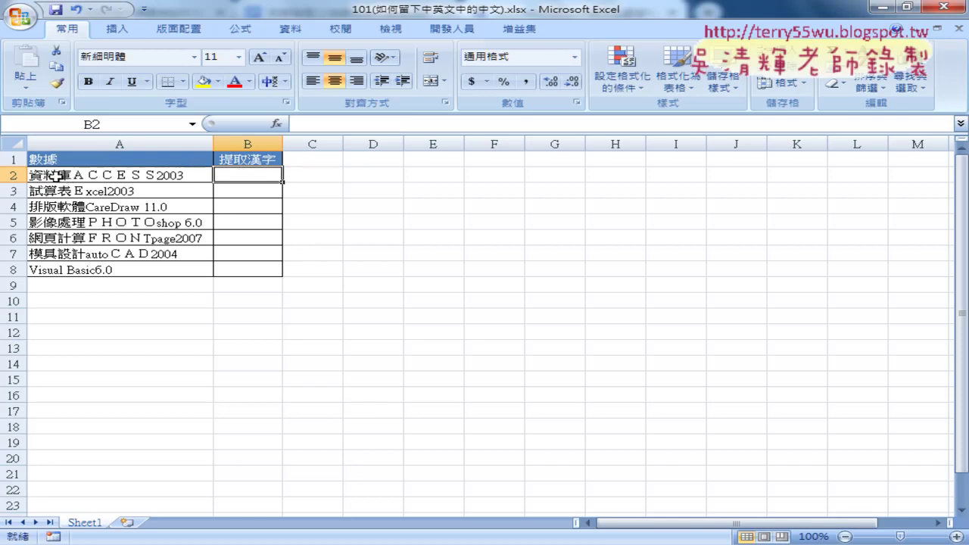
click(58, 178)
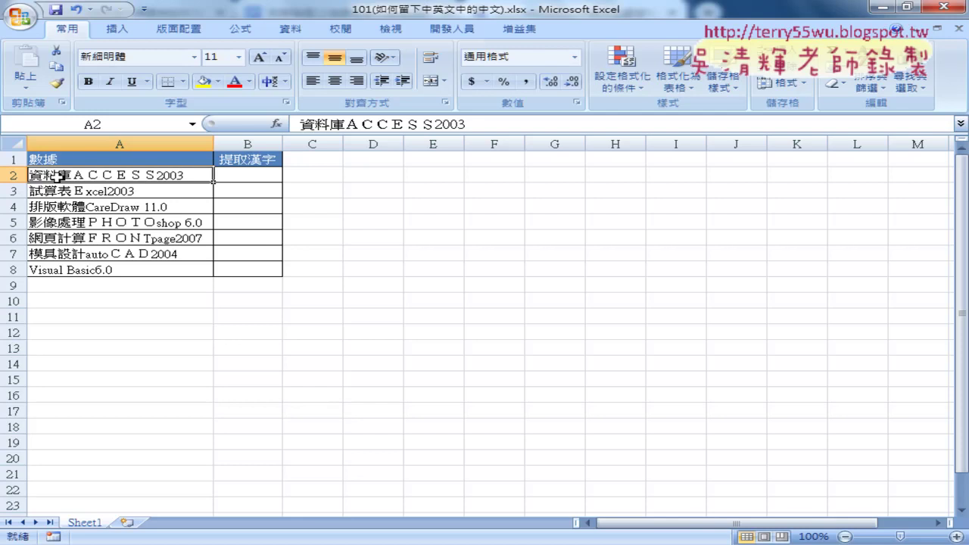
click(249, 176)
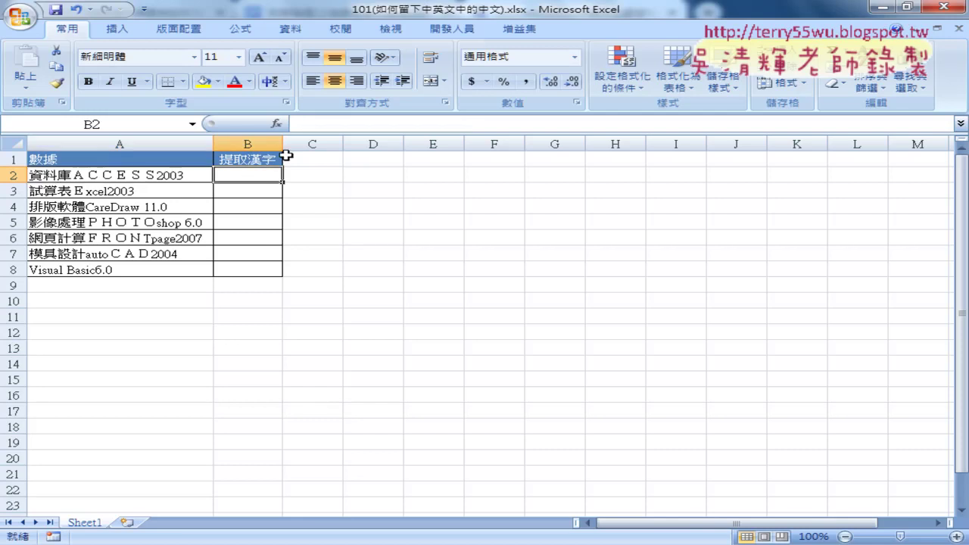
Start a formula in B2 via Insert Function, filtered to the 文字 category
click(276, 124)
click(535, 222)
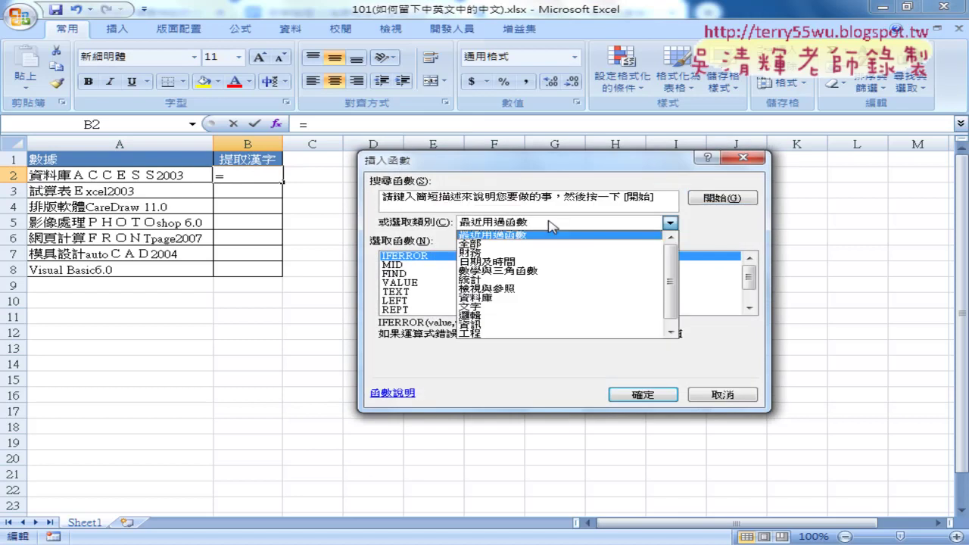
click(558, 312)
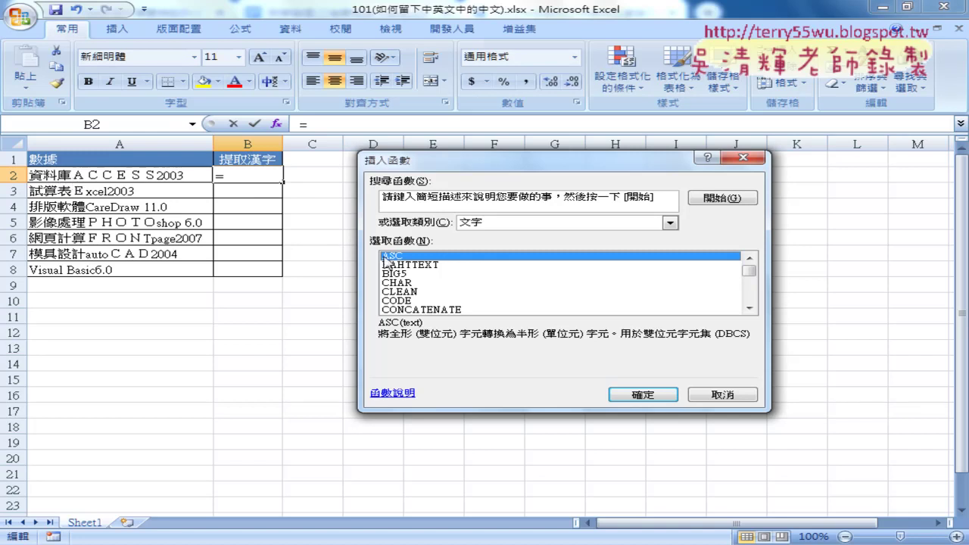
click(748, 309)
click(748, 308)
click(747, 309)
click(748, 309)
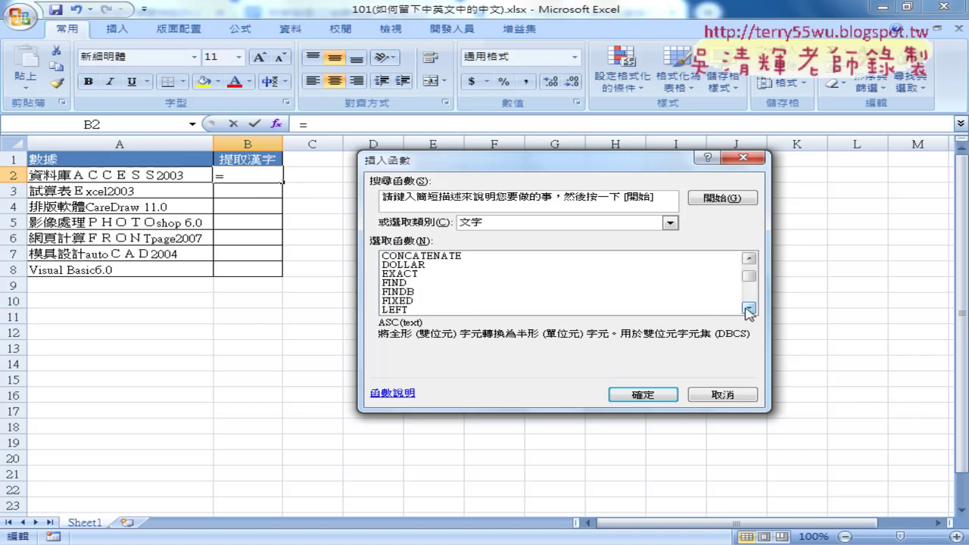
click(747, 309)
Compare the LEN and LENB function descriptions
click(401, 291)
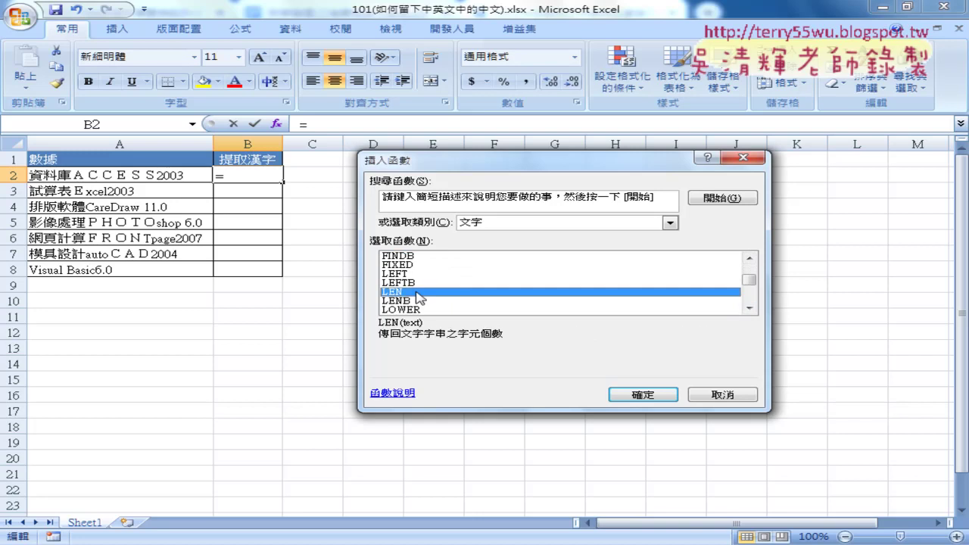
click(413, 301)
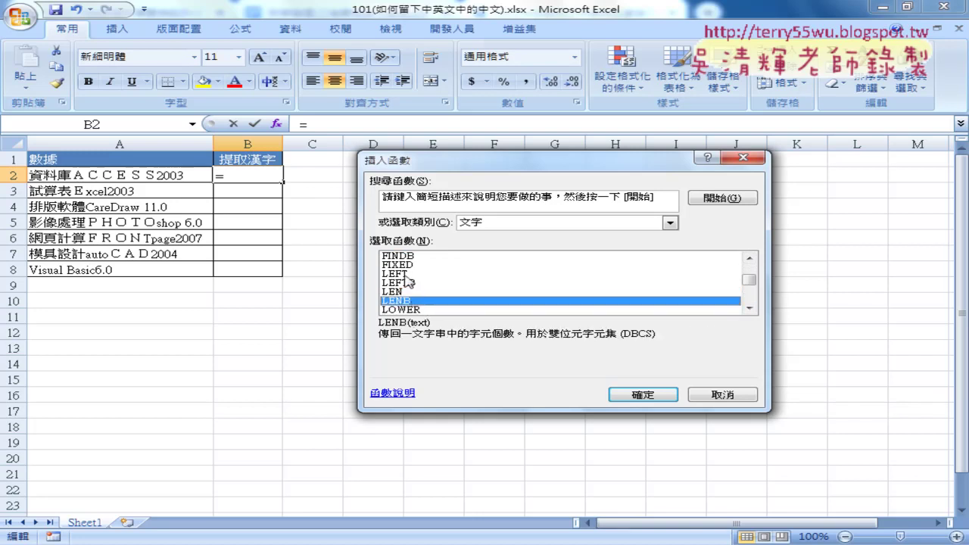
click(409, 292)
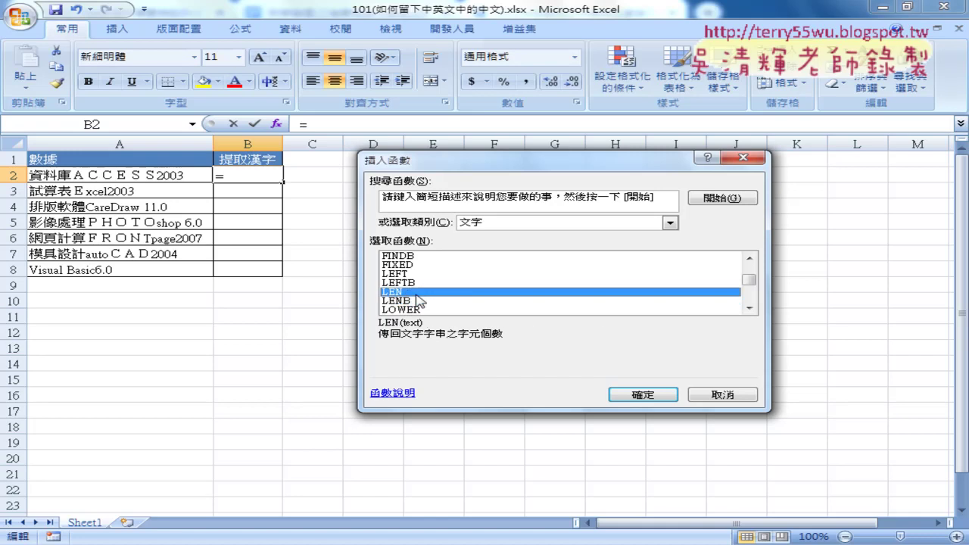
click(409, 301)
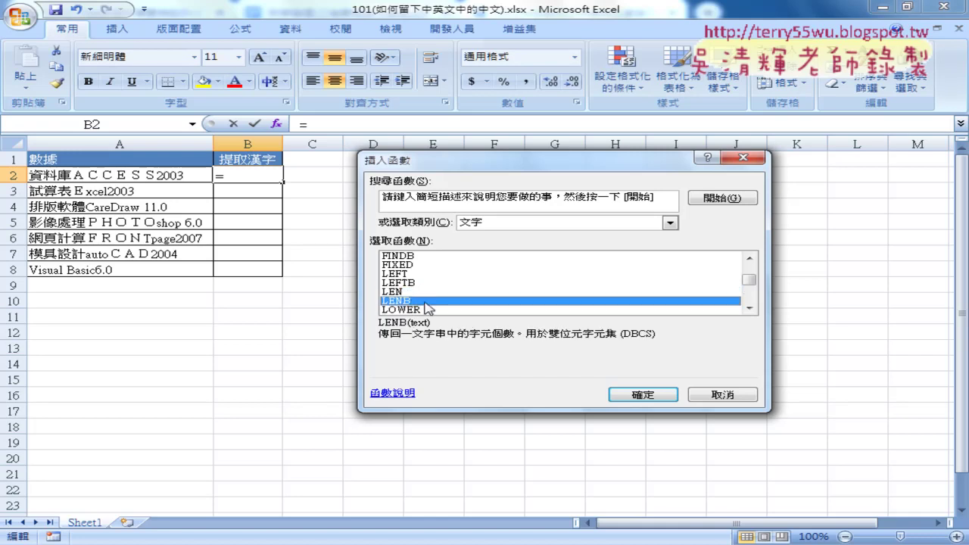
click(406, 293)
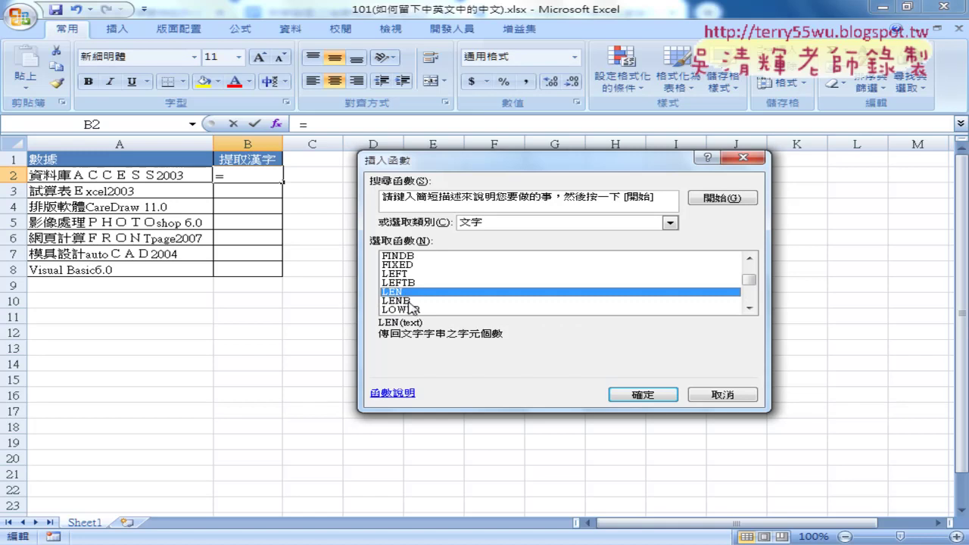
click(421, 302)
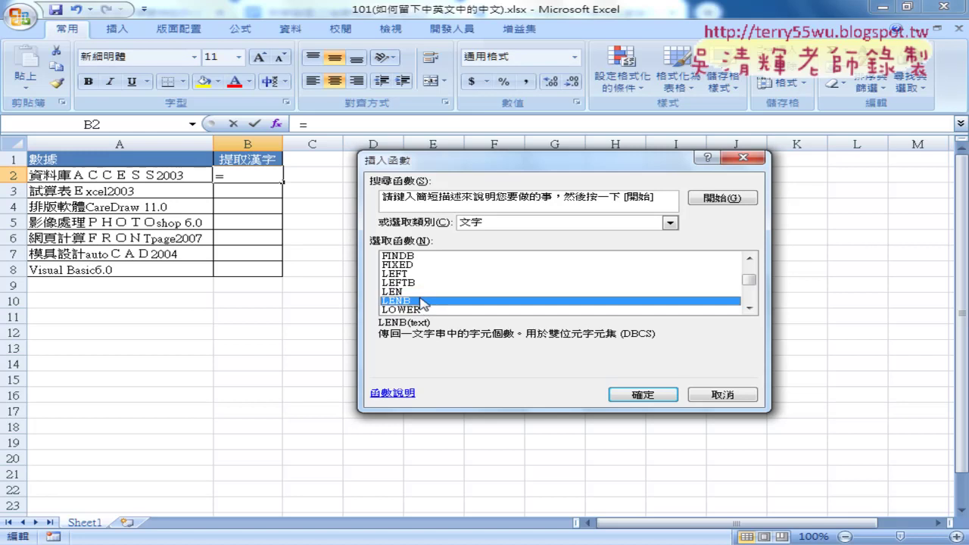
click(412, 293)
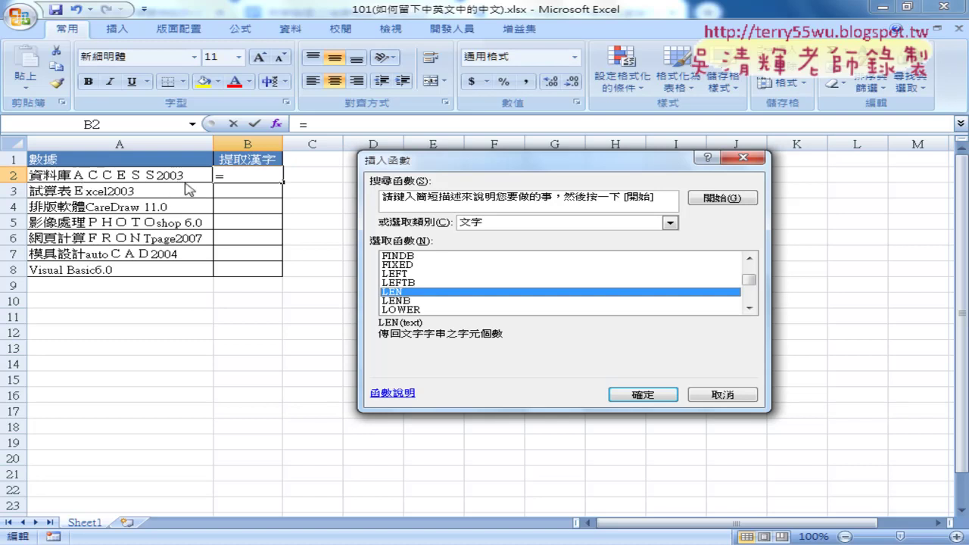
Weigh LENB's DBCS note against LEN, then select ASC at the top of the list
click(413, 301)
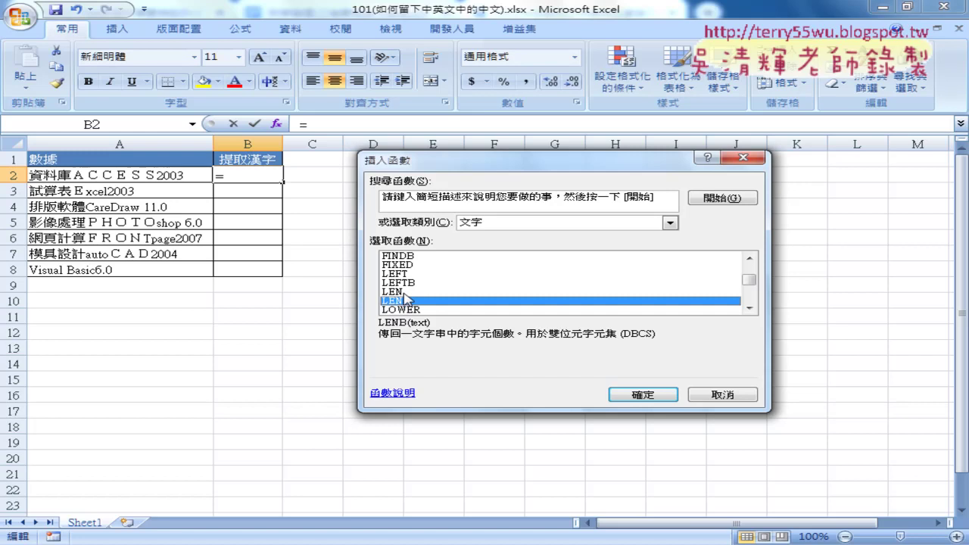
click(403, 292)
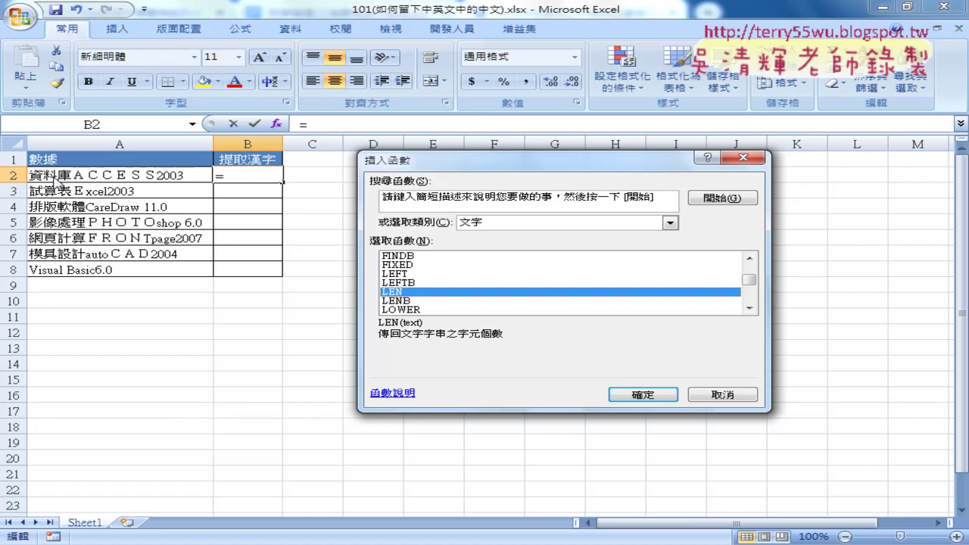
click(403, 301)
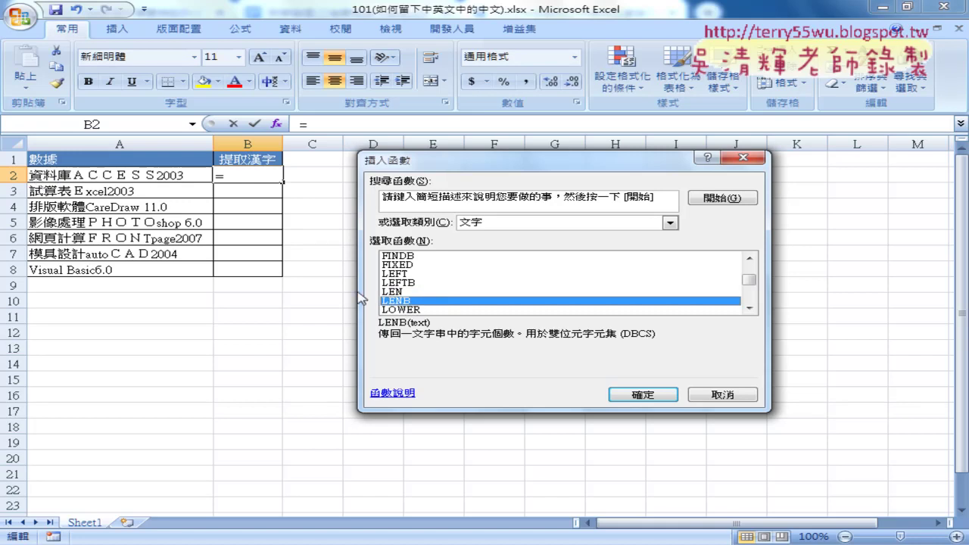
click(390, 292)
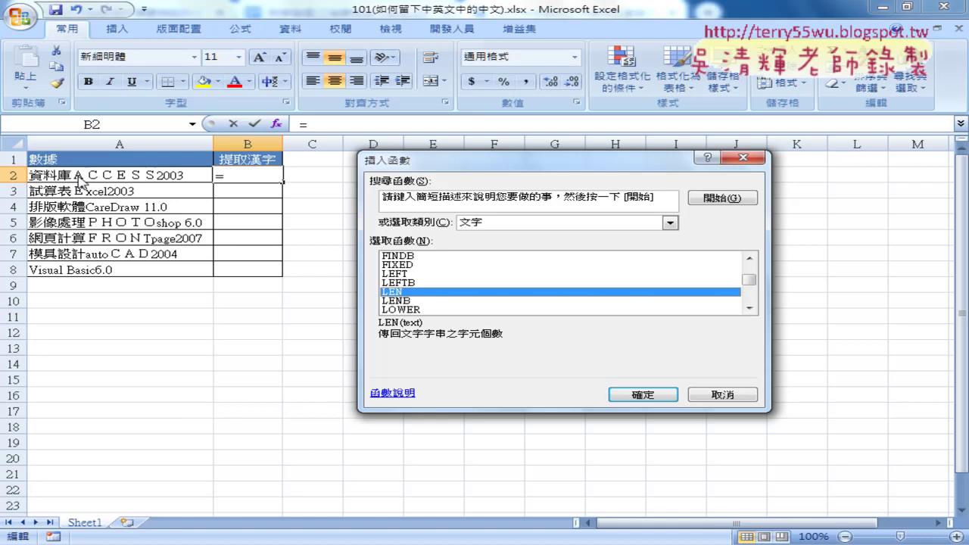
click(409, 305)
click(408, 293)
drag(749, 279, 755, 271)
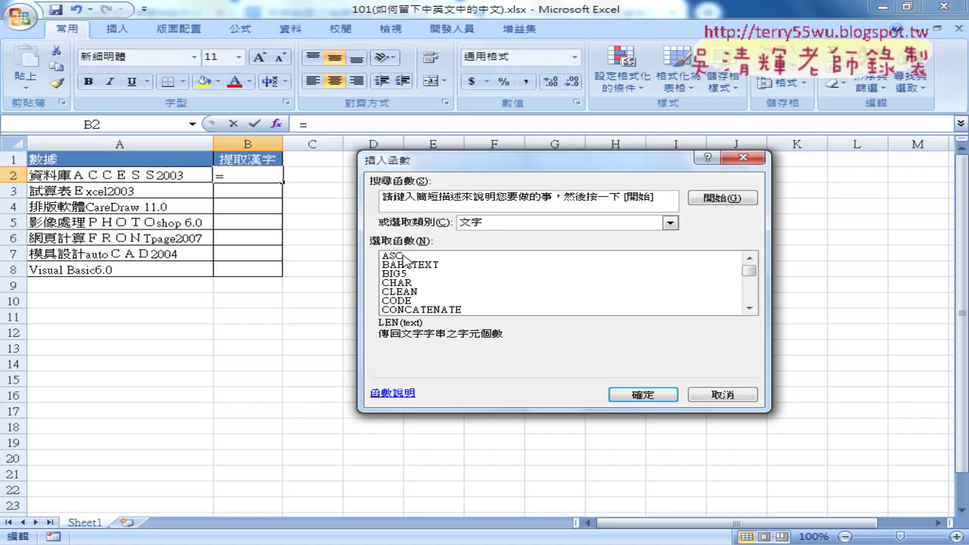
click(403, 255)
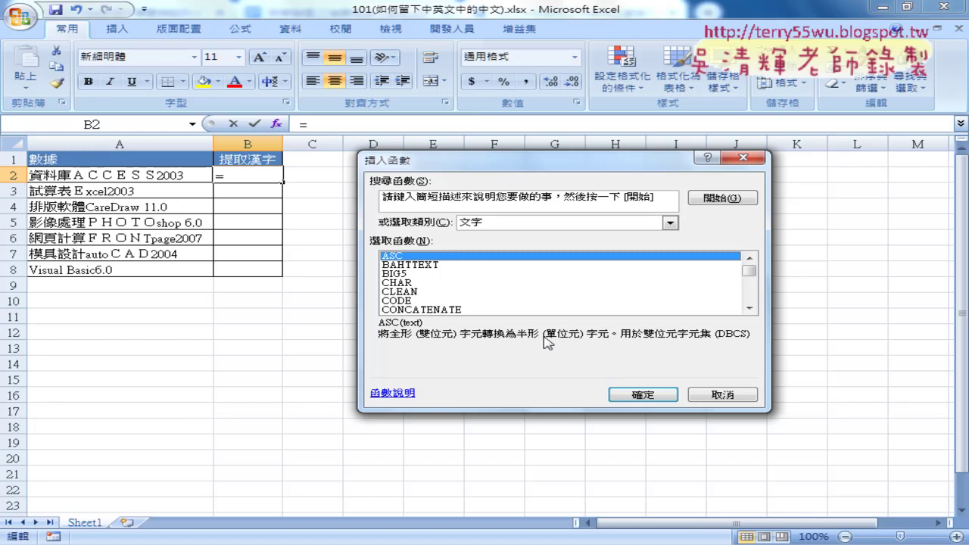
Enter =ASC(A2) in B2 to get 資料庫ACCESS2003 and widen column B
click(651, 394)
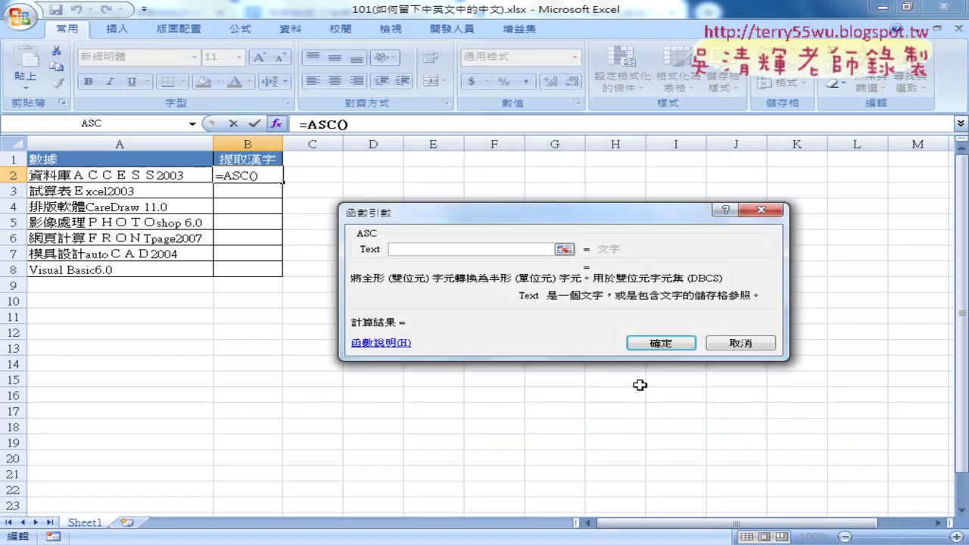
click(142, 176)
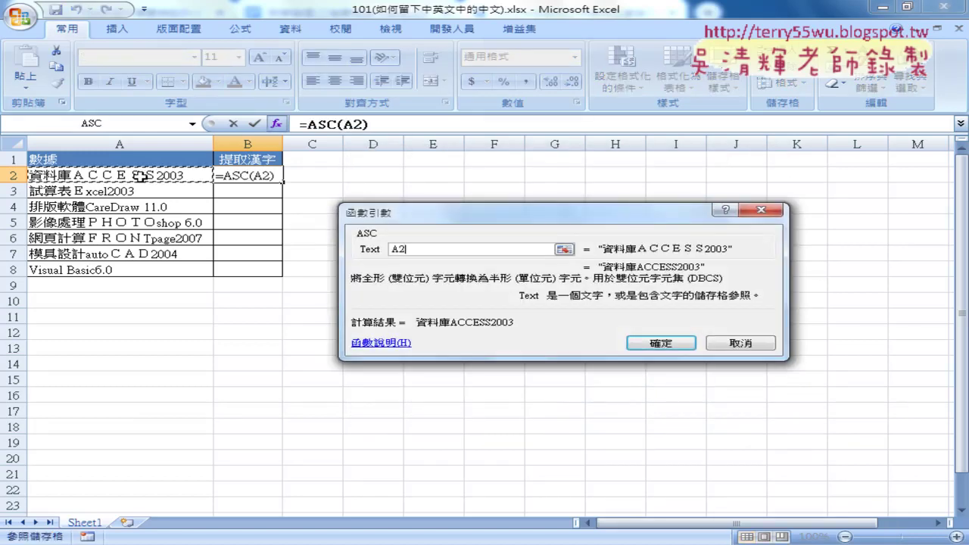
click(653, 348)
drag(280, 149, 371, 149)
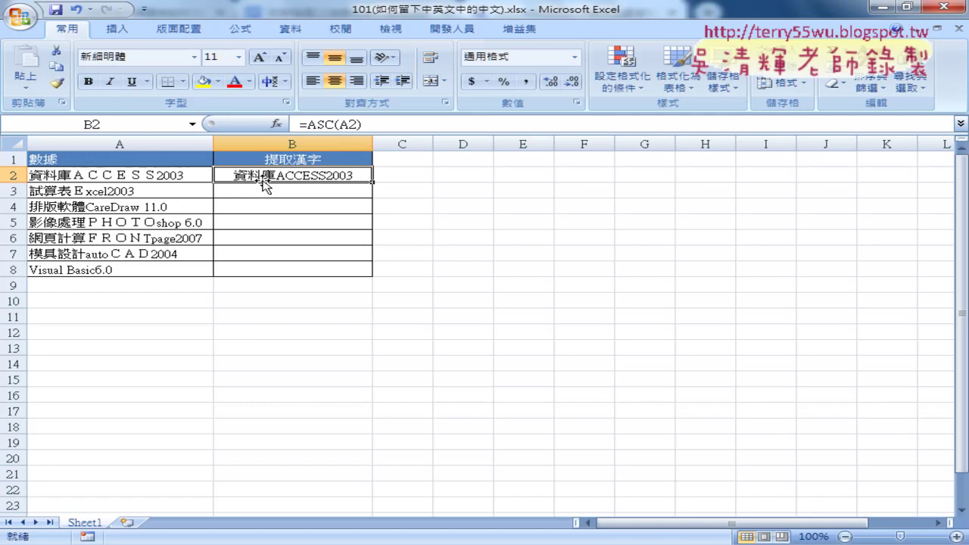
Put =LENB(B2) in C2, returning the byte length 16
click(384, 175)
click(276, 123)
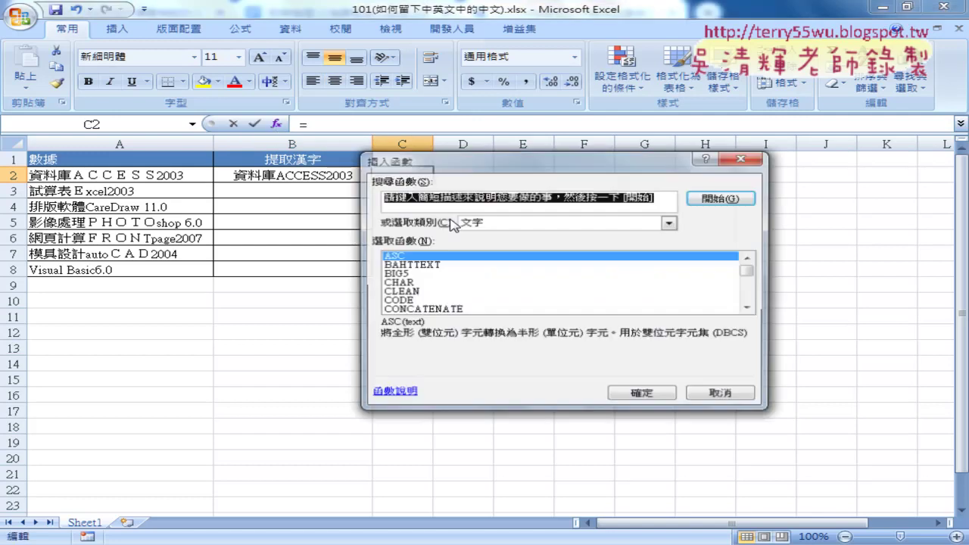
click(749, 307)
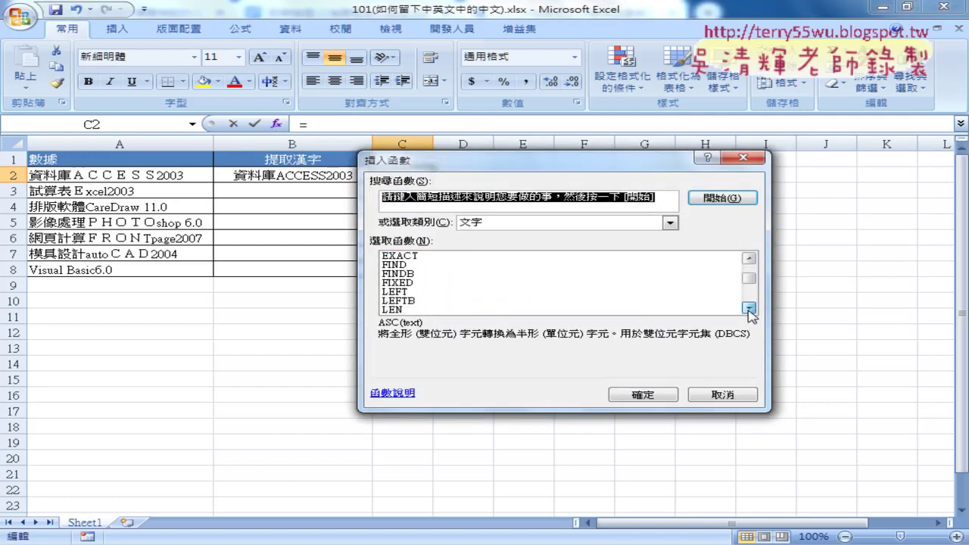
click(749, 307)
click(748, 308)
click(424, 301)
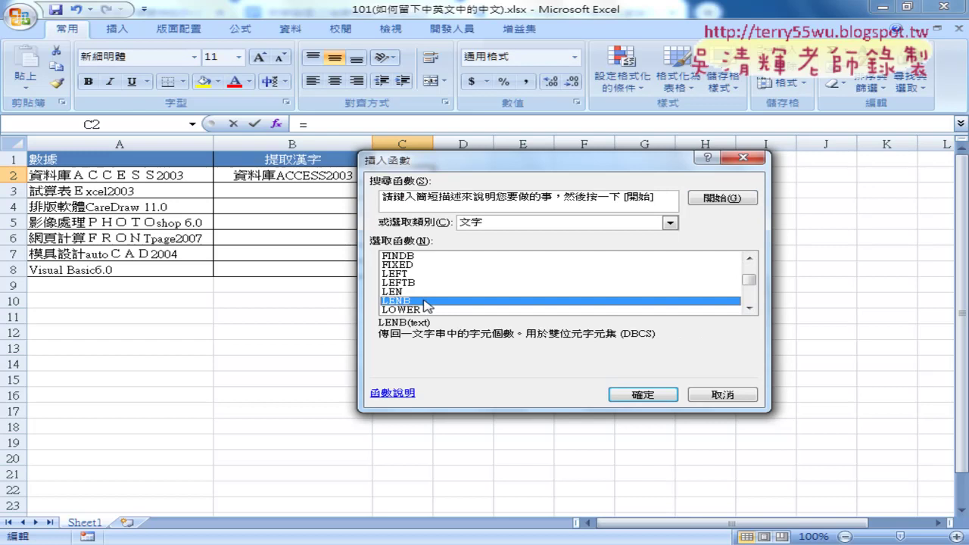
click(668, 397)
click(280, 176)
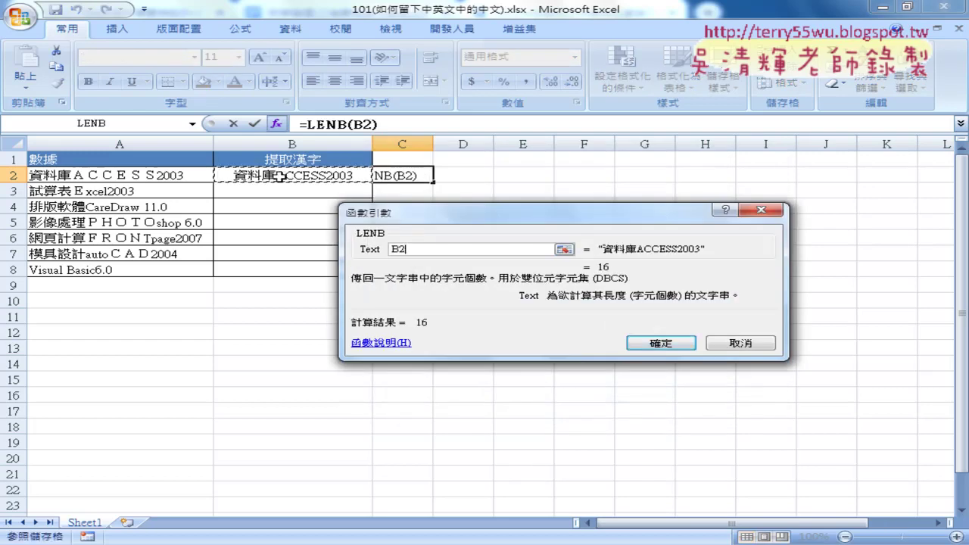
click(660, 345)
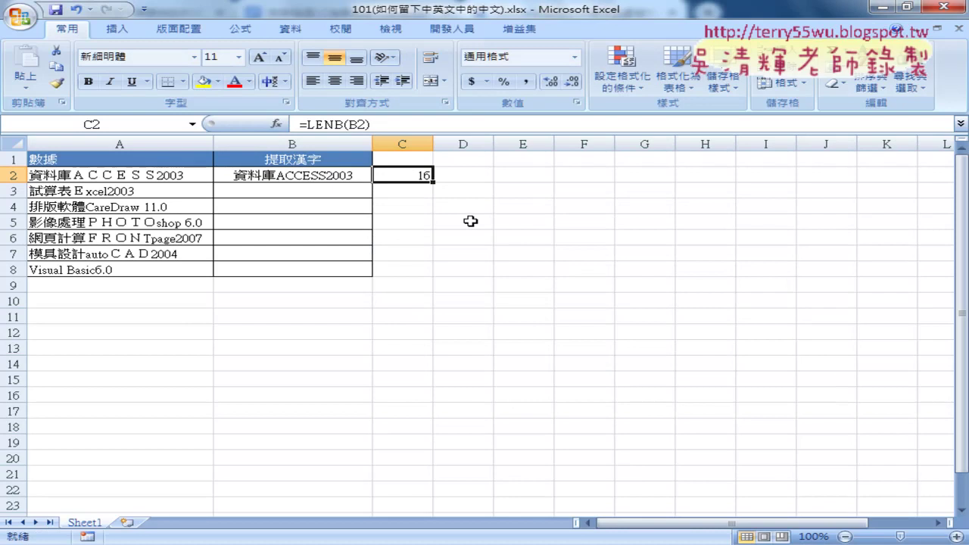
Put =LEN(B2) in D2, returning the character count 13
click(453, 178)
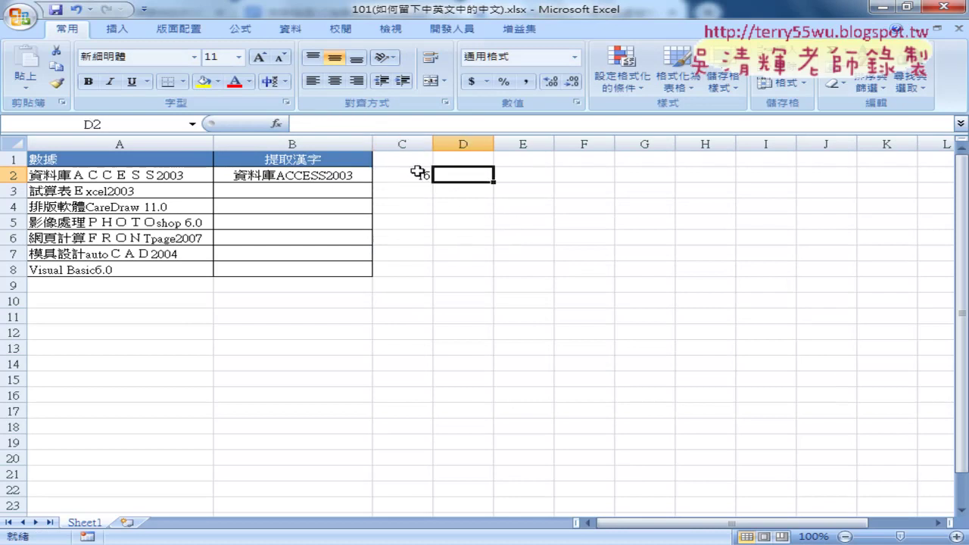
click(276, 123)
click(753, 309)
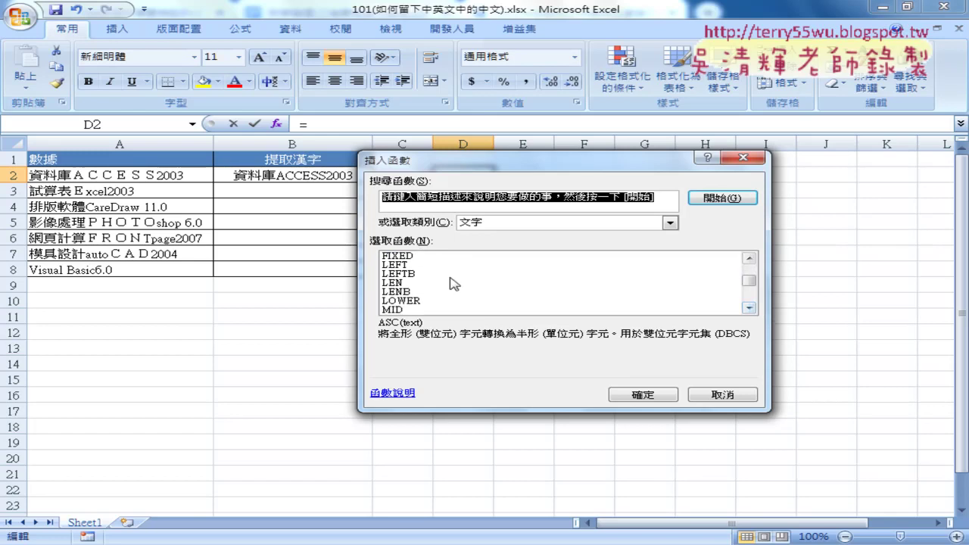
double_click(454, 283)
click(325, 176)
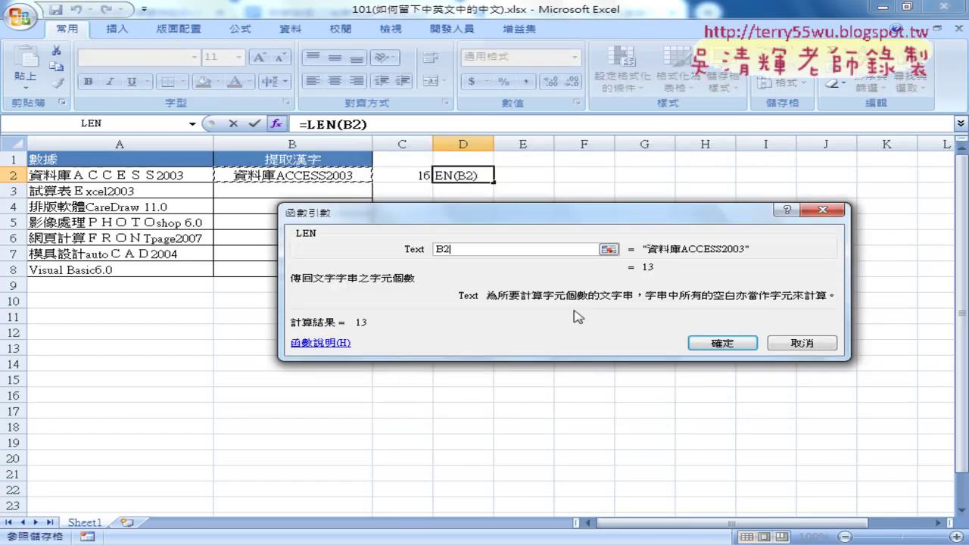
click(722, 345)
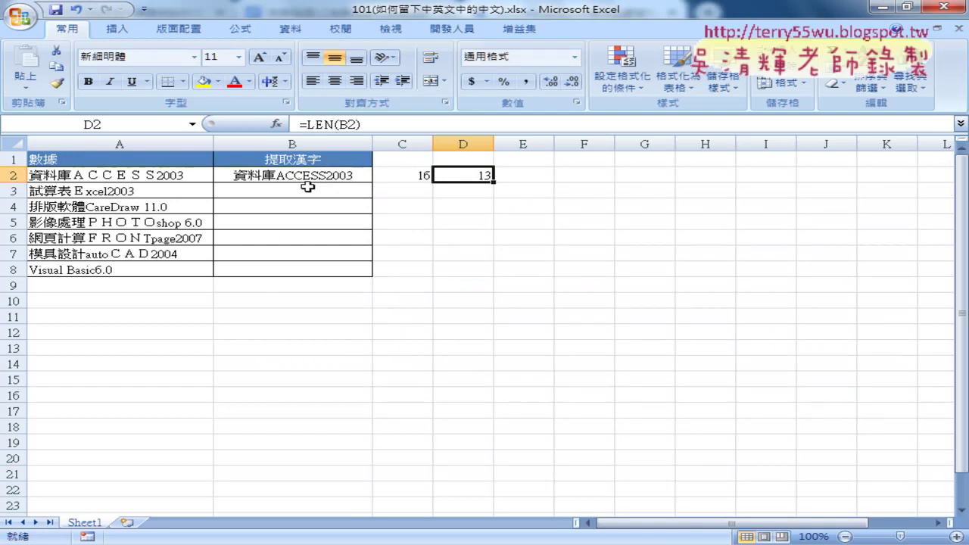
click(521, 174)
Enter =LEFT(B2,C2-D2) in E2 to extract 資料庫
click(277, 123)
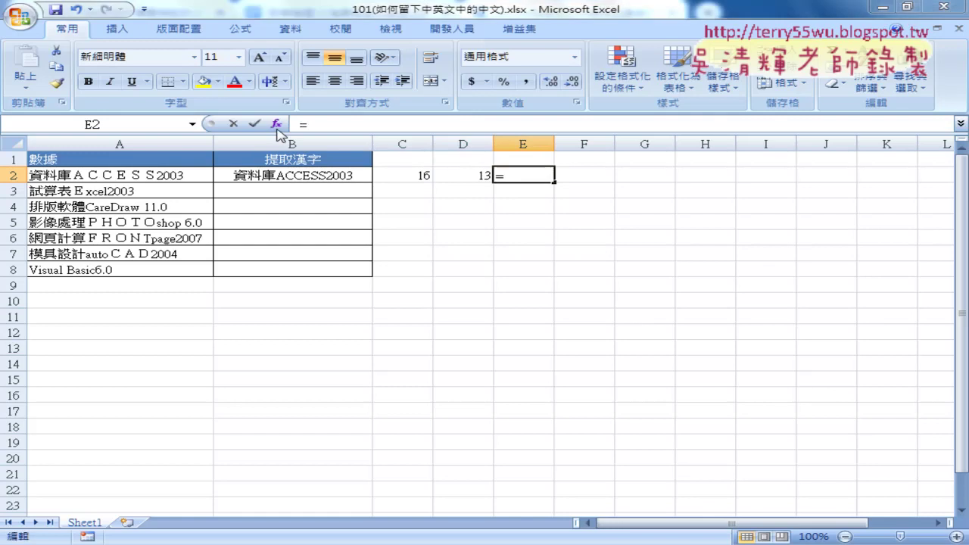
click(749, 308)
click(748, 308)
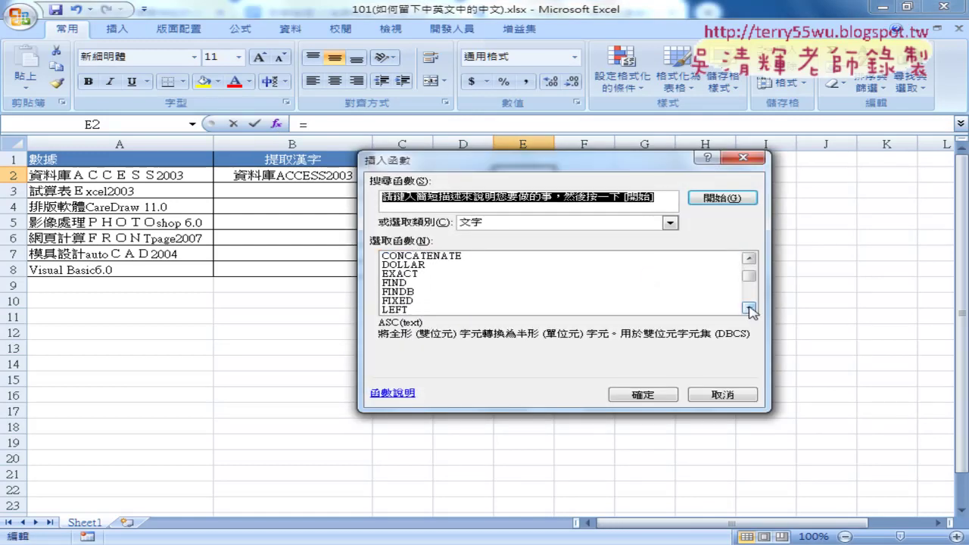
click(748, 308)
double_click(457, 296)
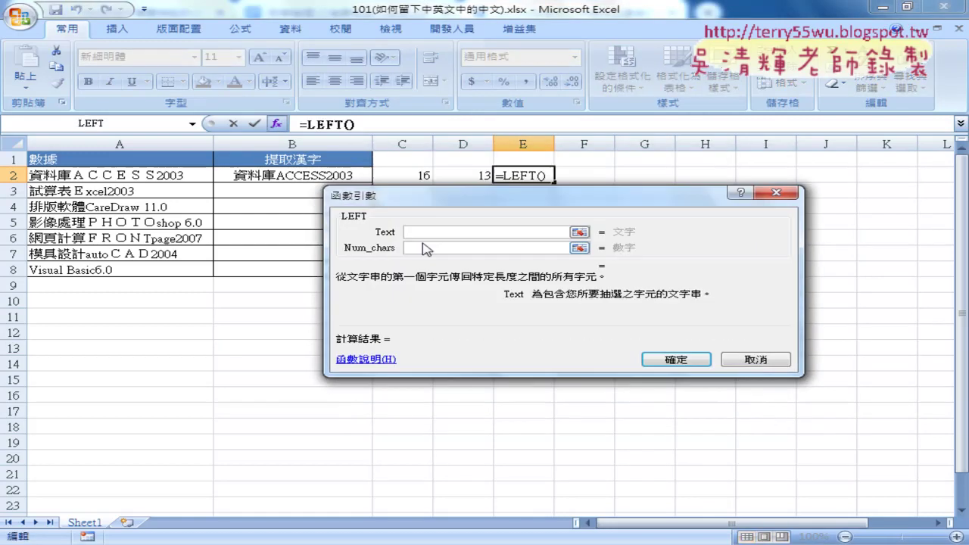
drag(408, 198, 397, 222)
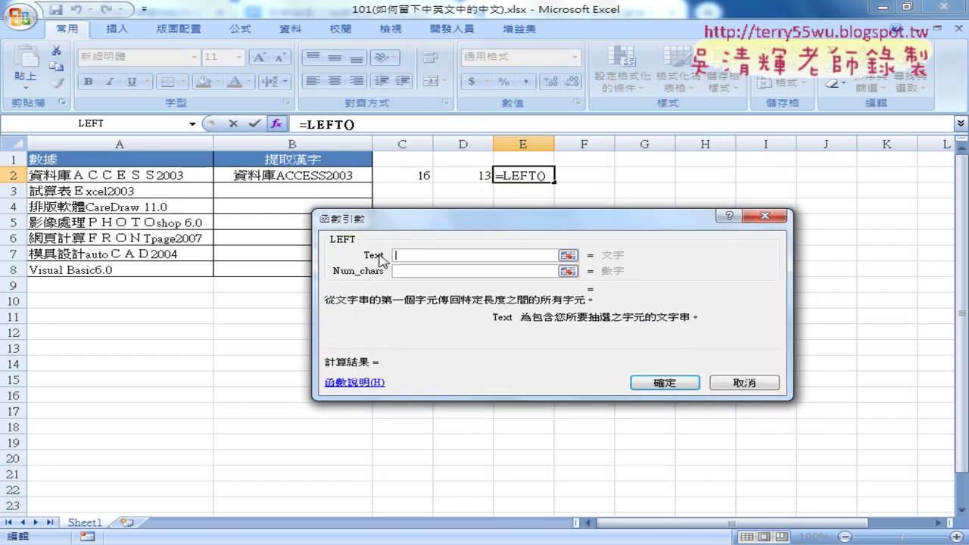
click(268, 176)
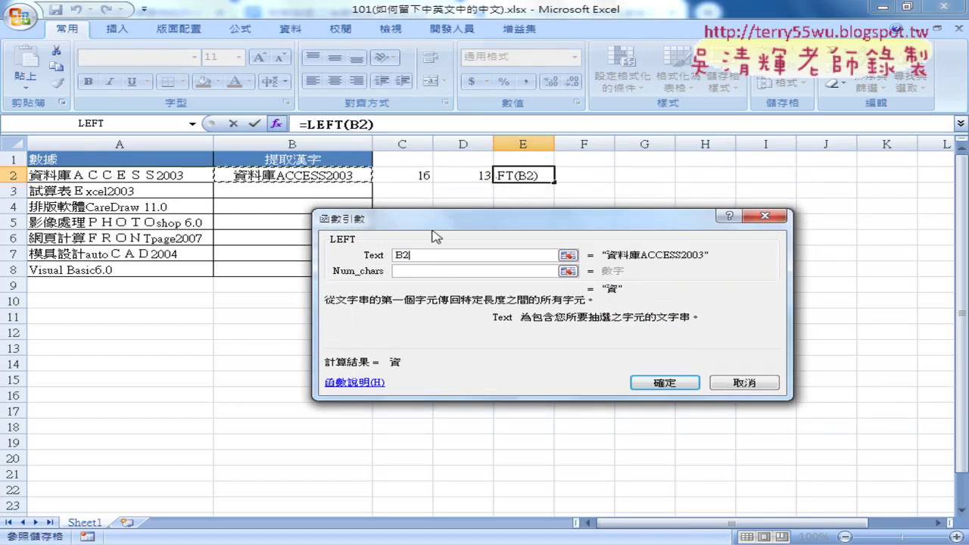
click(459, 271)
click(426, 175)
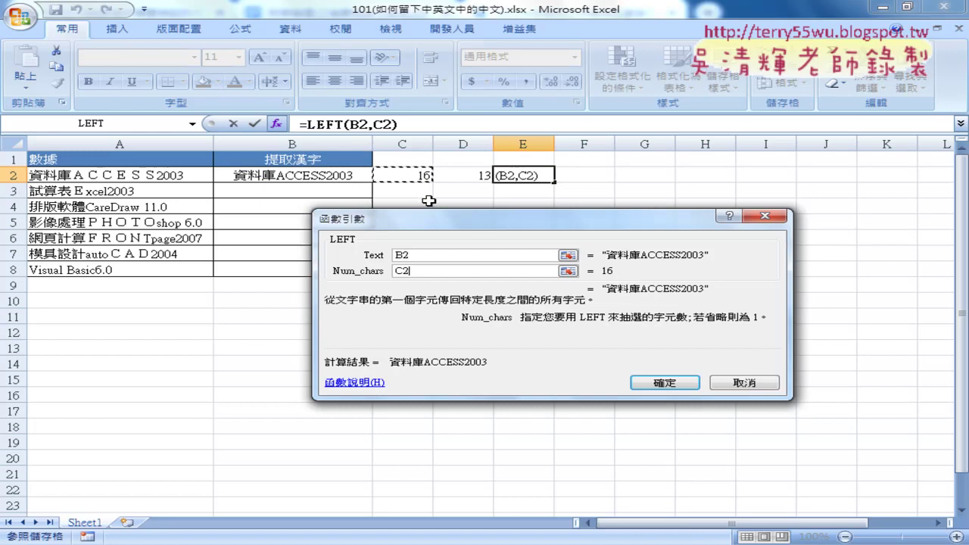
text(-)
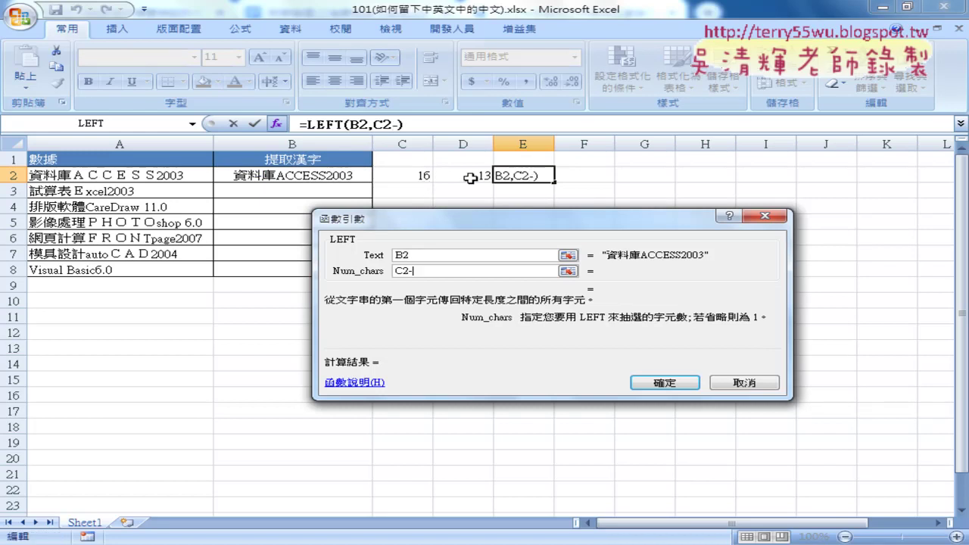
click(465, 175)
click(664, 382)
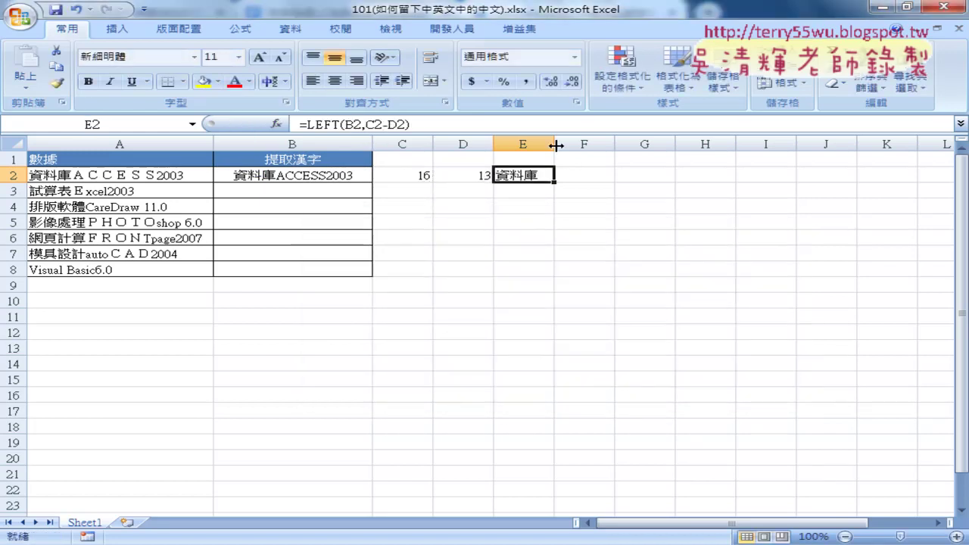
Widen column E and fill the B, C, D and E formulas down to row 8
drag(553, 143, 582, 143)
drag(582, 182, 576, 272)
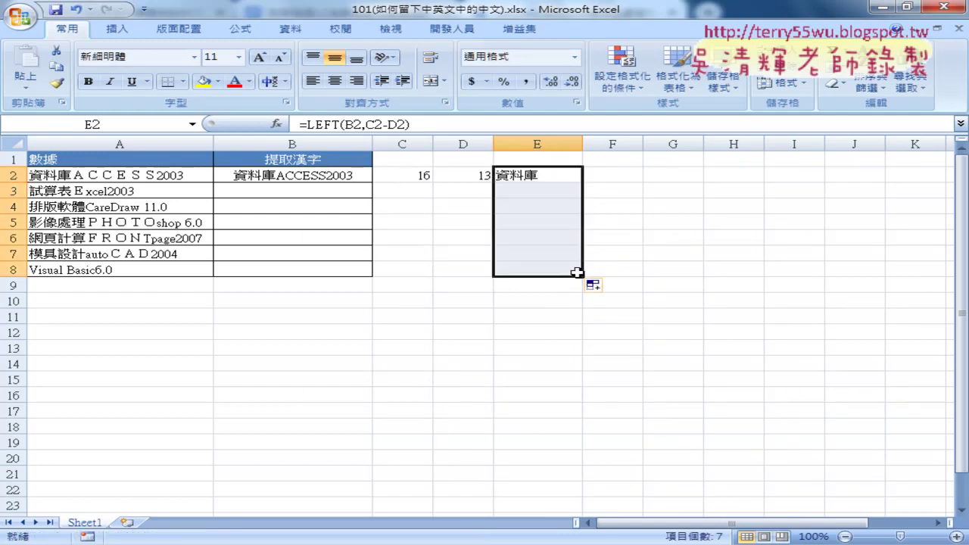
click(418, 177)
click(342, 177)
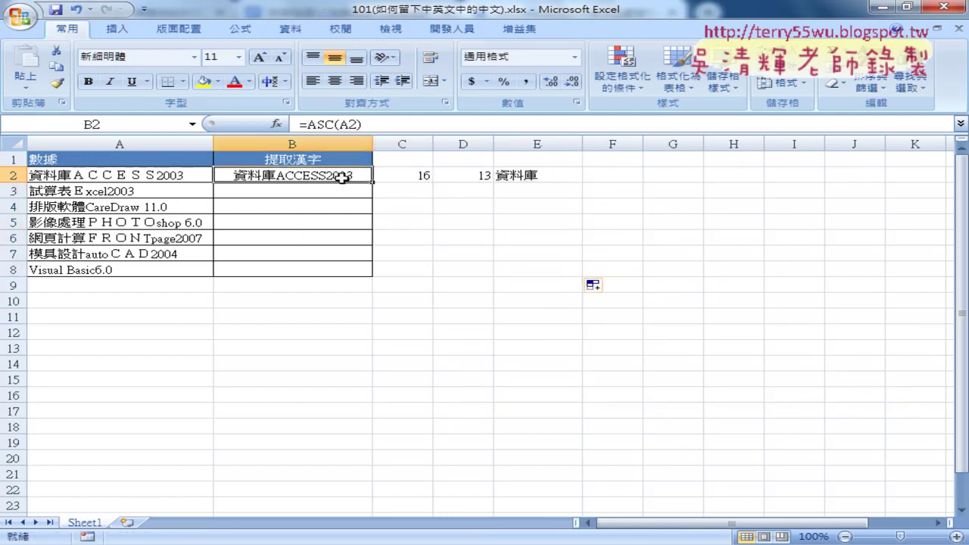
drag(372, 183, 372, 271)
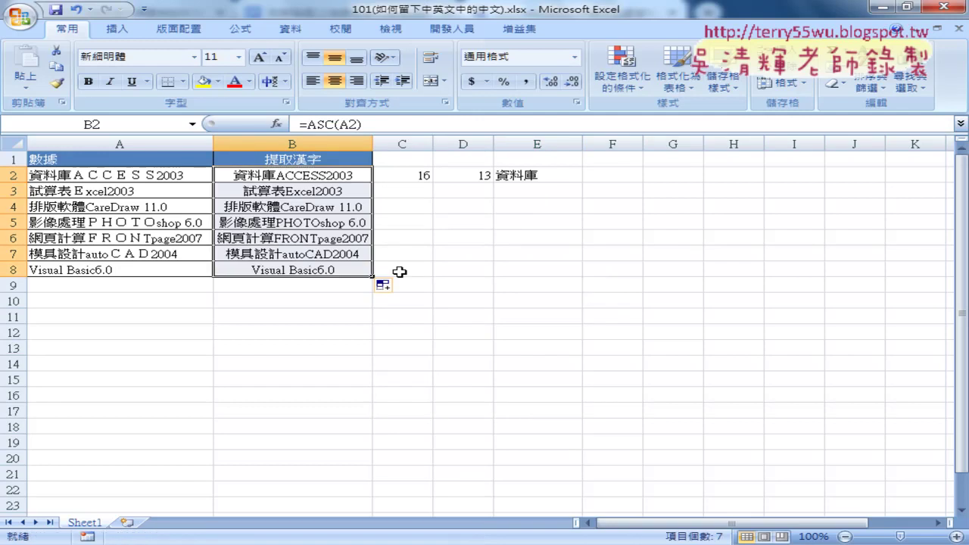
click(423, 173)
drag(433, 182, 433, 271)
click(484, 175)
drag(493, 183, 493, 271)
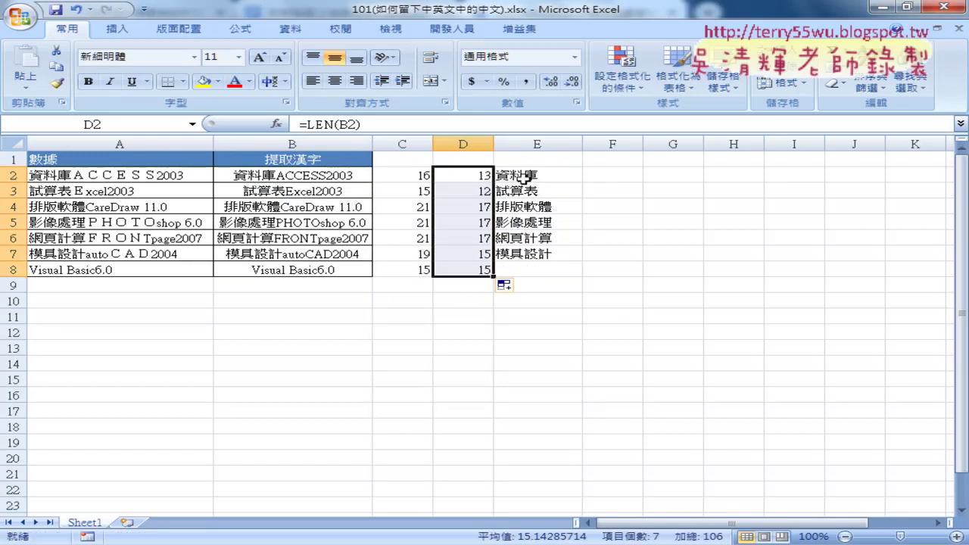
drag(524, 177, 534, 253)
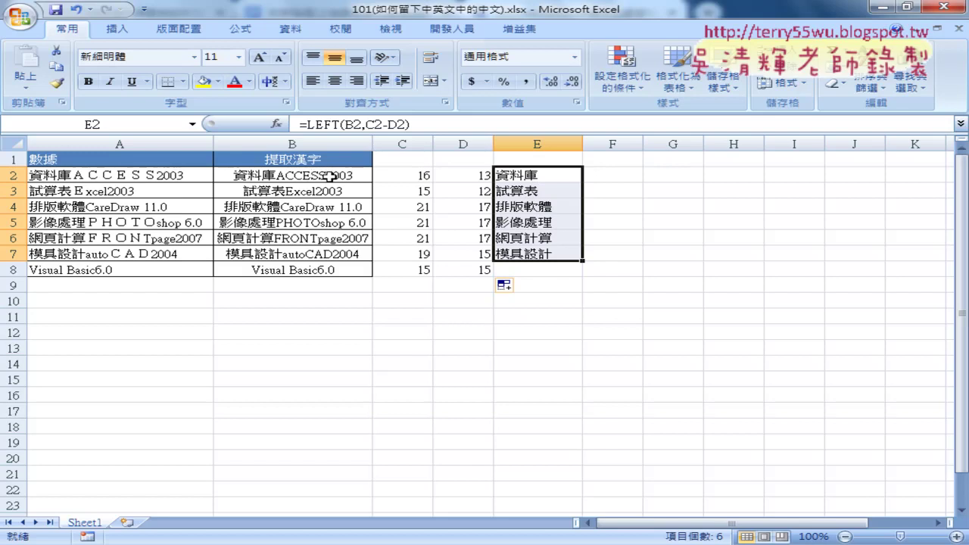
click(331, 176)
click(390, 177)
click(466, 176)
click(515, 177)
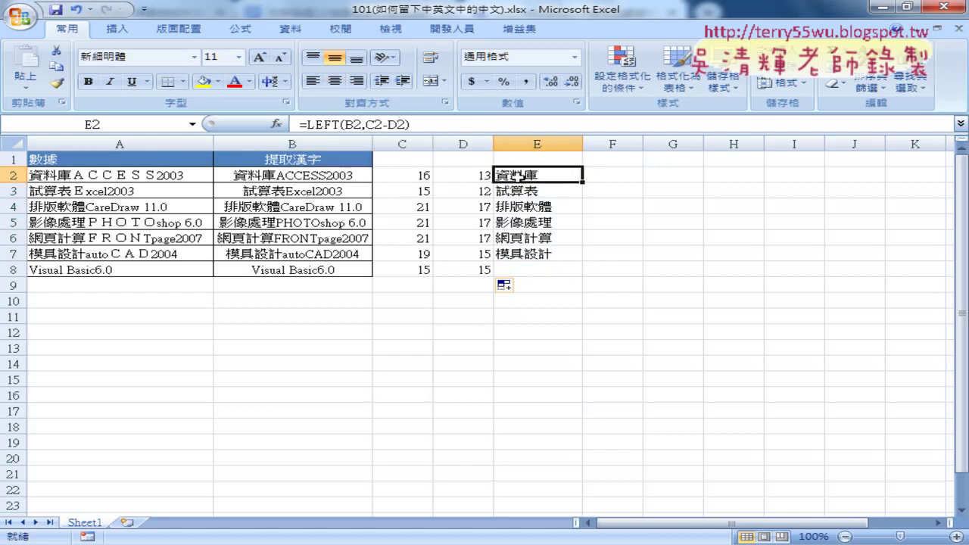
click(318, 177)
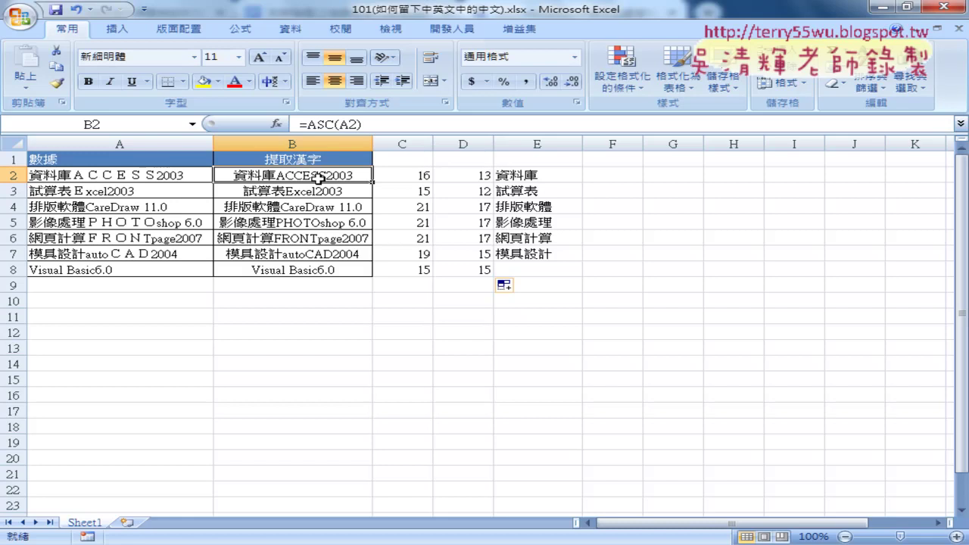
Delete helper columns C–E and cut ASC(A2) out of B2's formula
drag(402, 144, 533, 143)
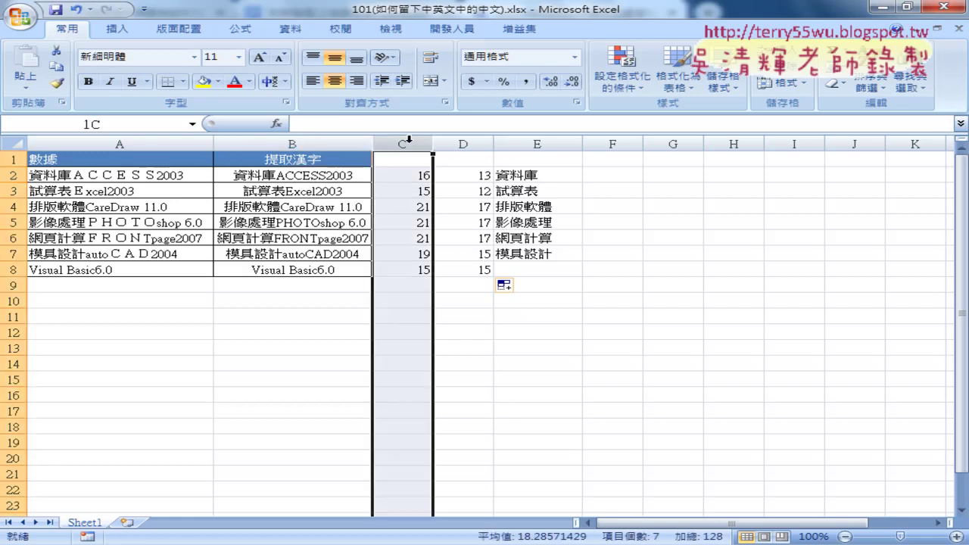
right_click(511, 216)
click(541, 316)
click(324, 176)
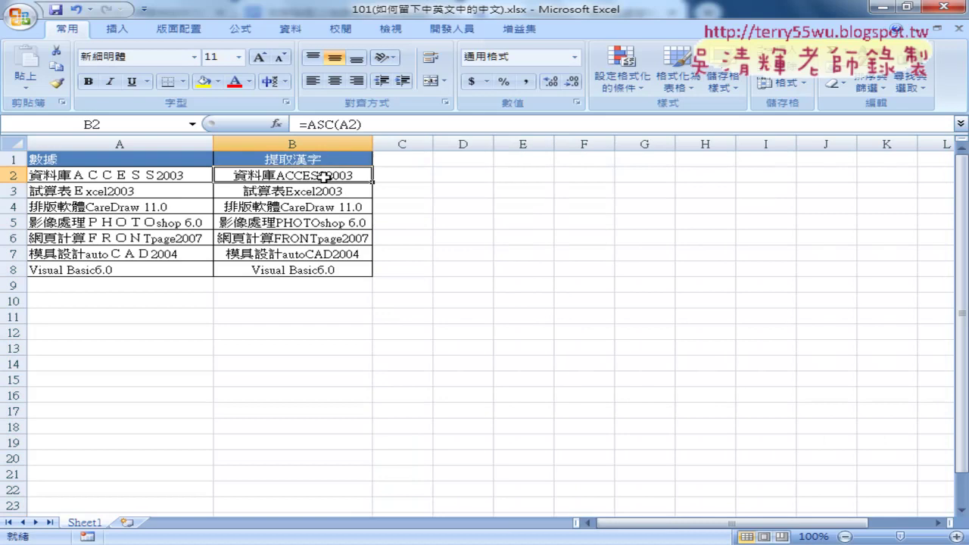
drag(305, 123, 362, 123)
right_click(339, 127)
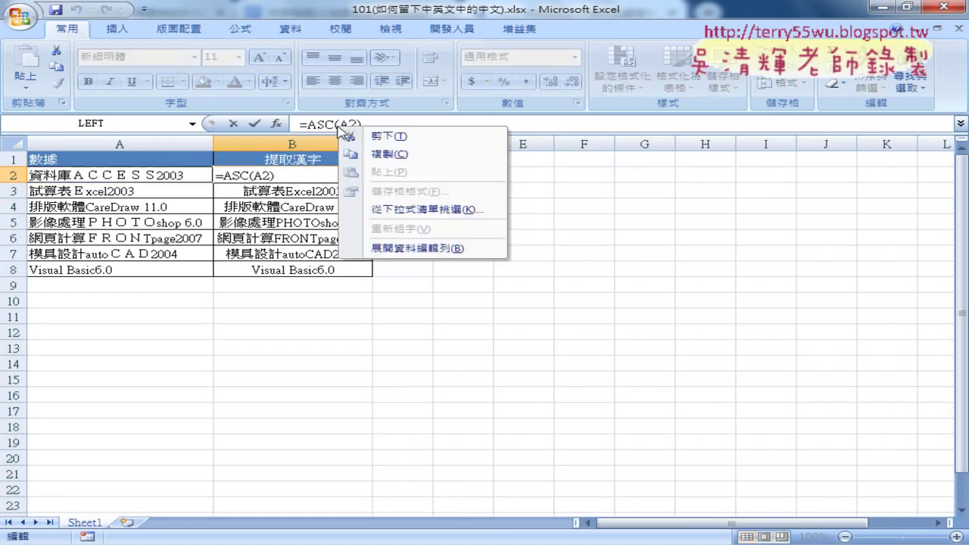
click(348, 135)
Rebuild B2 as =LENB(ASC(A2)) by pasting ASC(A2) into LENB's text argument
click(276, 123)
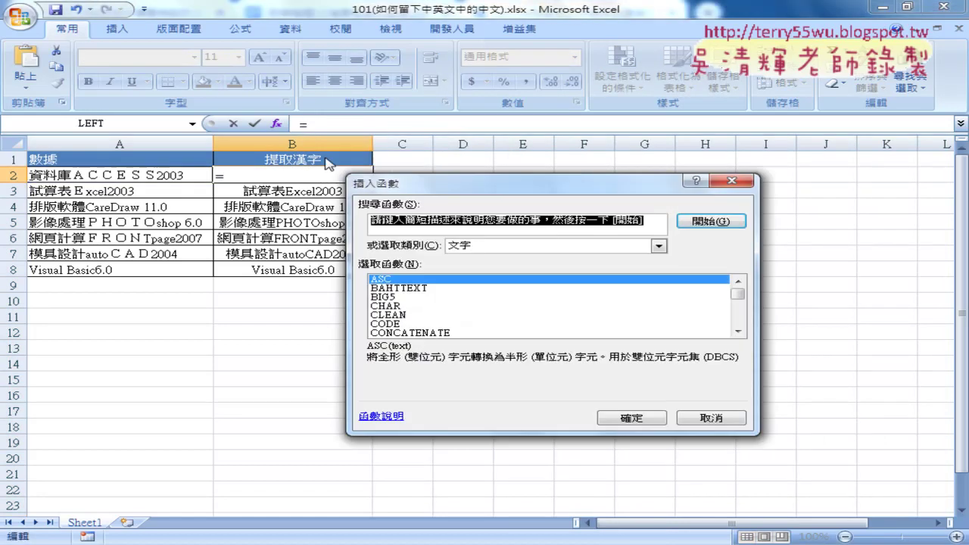
drag(738, 293, 739, 311)
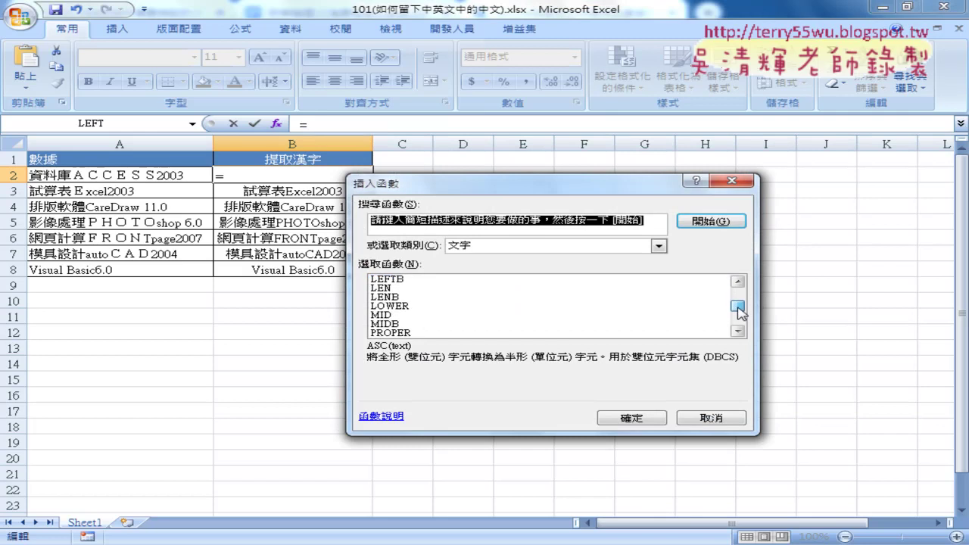
double_click(485, 299)
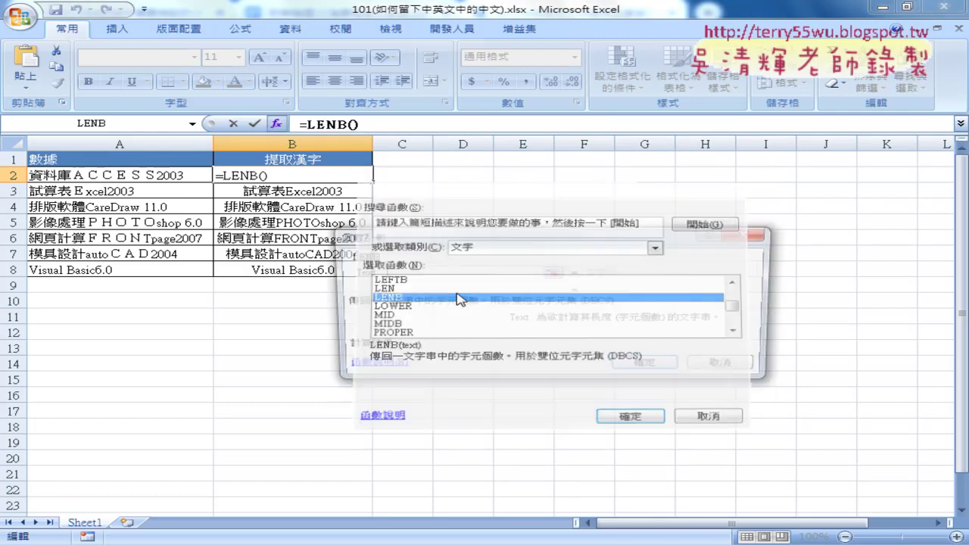
click(137, 175)
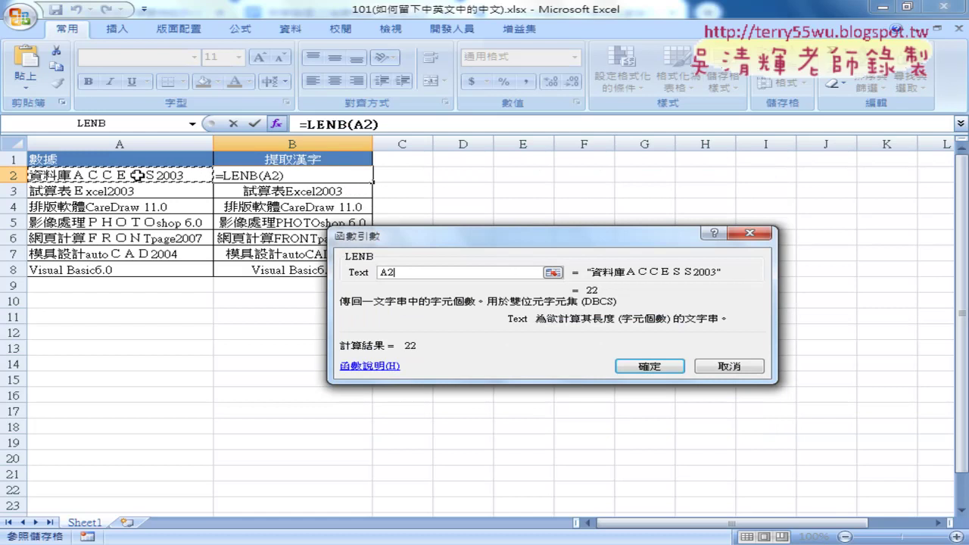
double_click(402, 273)
right_click(402, 273)
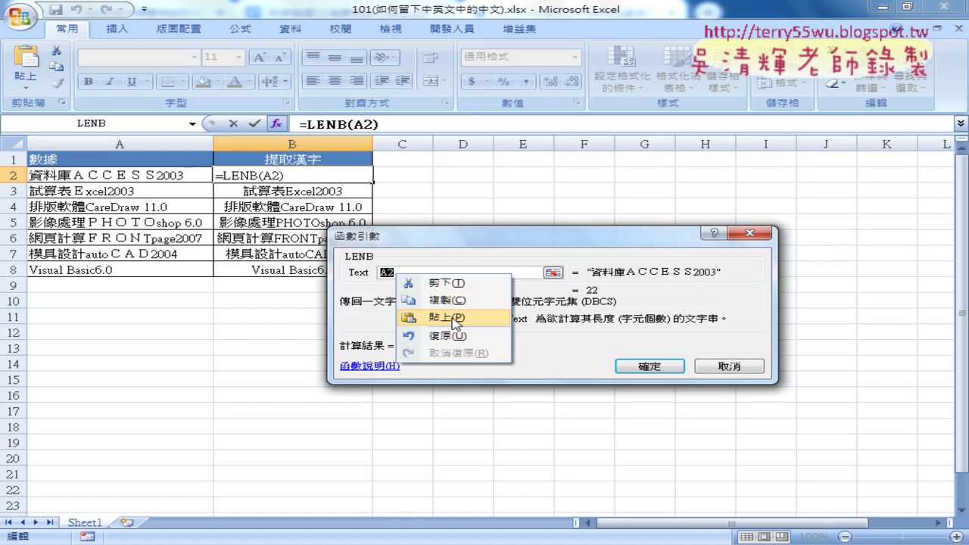
click(455, 318)
drag(426, 273, 377, 272)
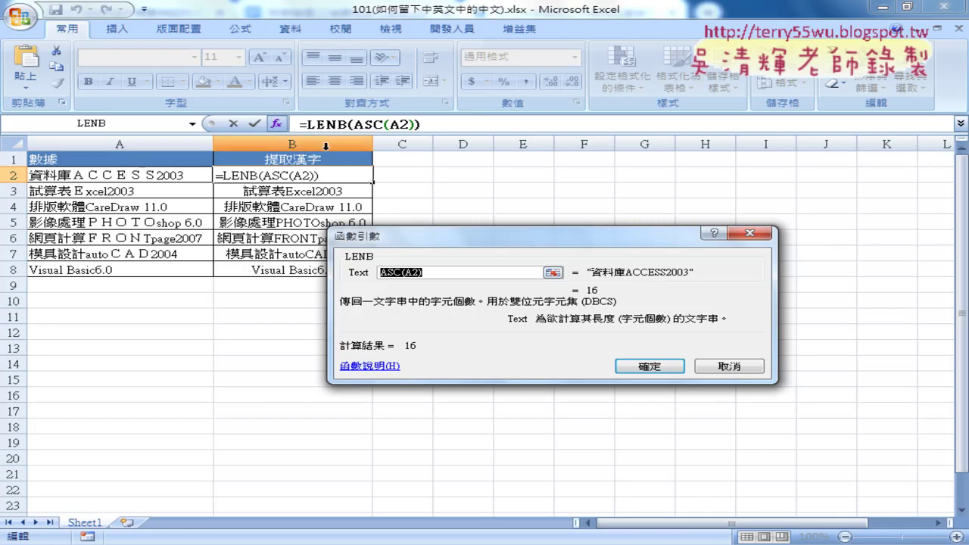
click(657, 368)
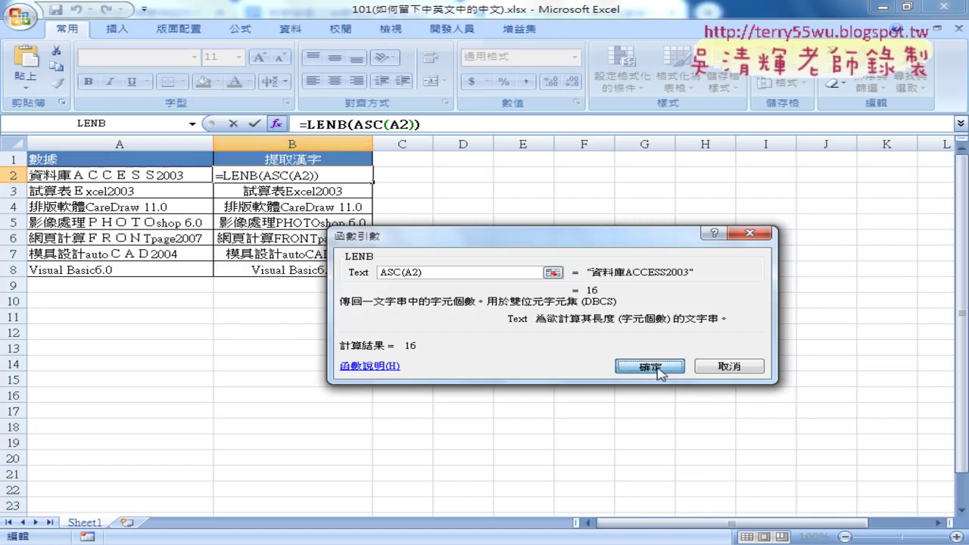
click(446, 125)
Extend B2 to =LENB(ASC(A2))-LEN(ASC(A2)), returning 3
text(-)
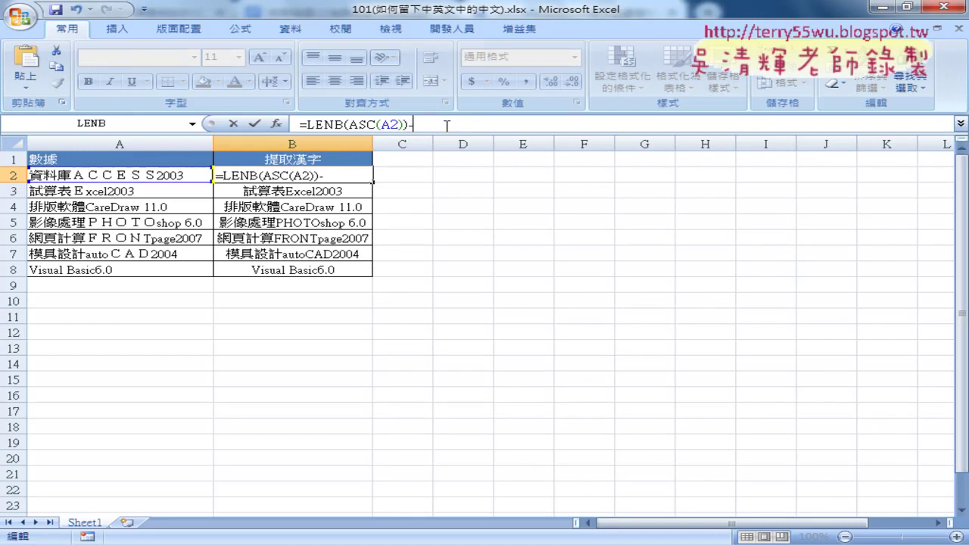
drag(307, 125, 409, 125)
right_click(398, 127)
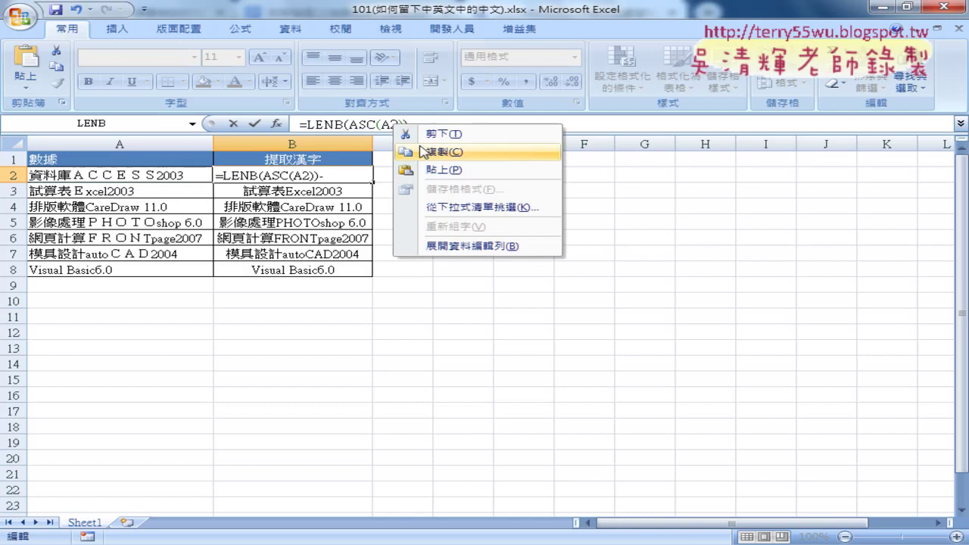
click(425, 151)
click(449, 127)
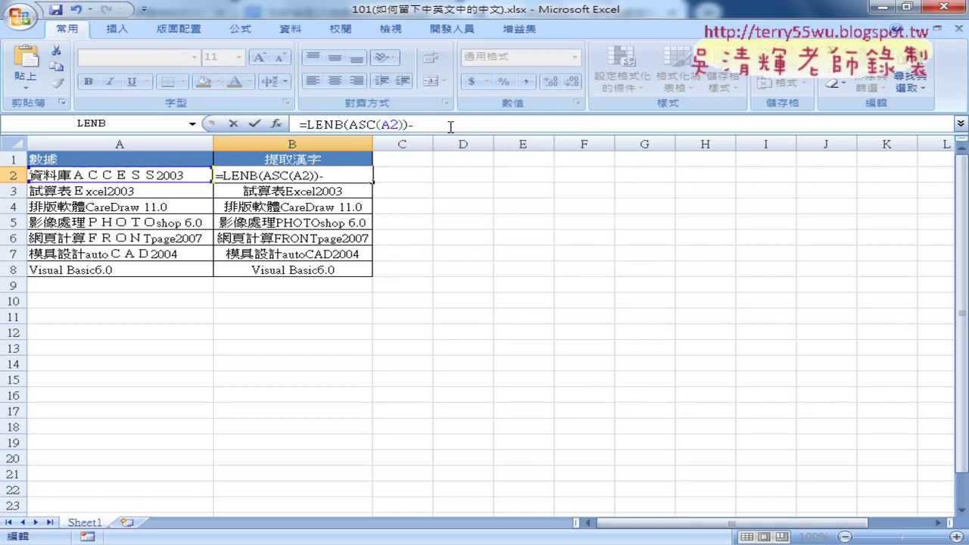
right_click(443, 126)
right_click(429, 125)
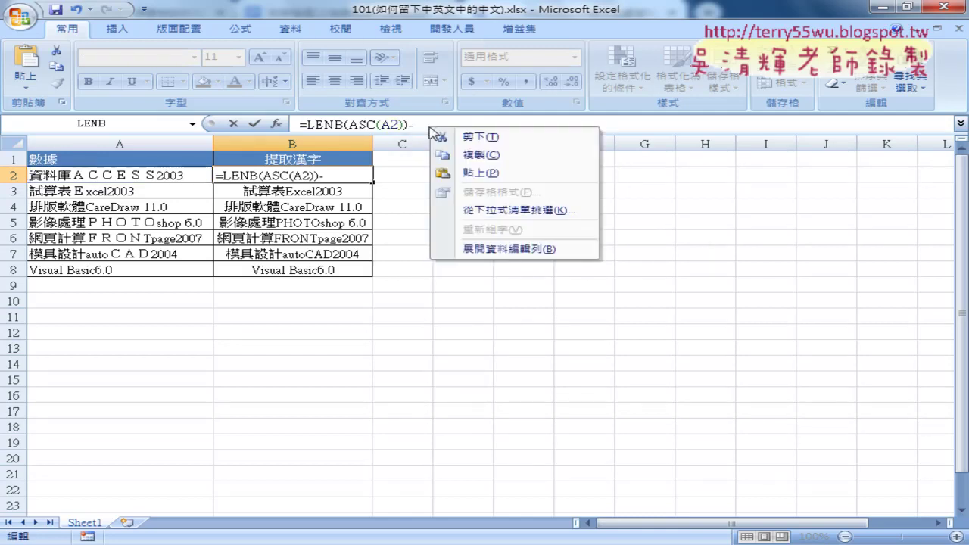
click(473, 172)
drag(441, 125, 451, 125)
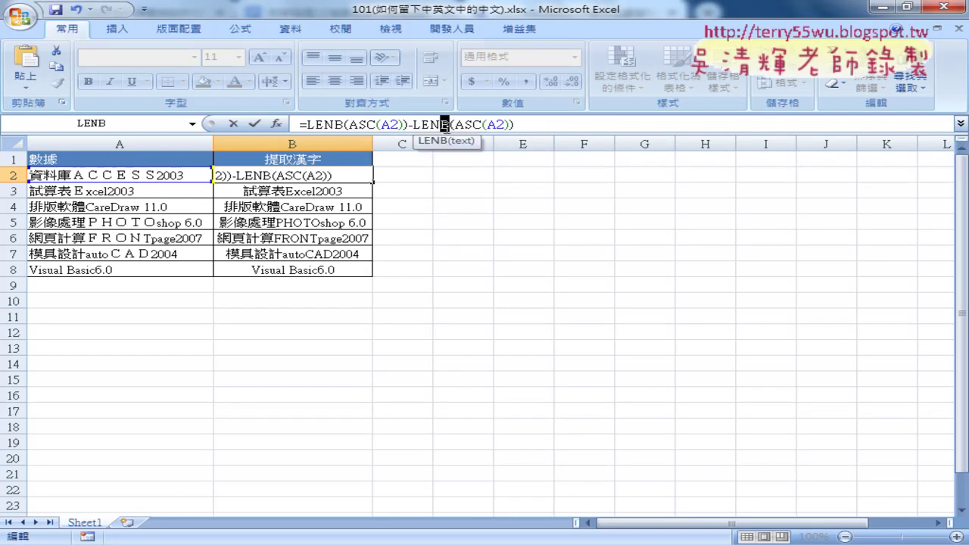
key(BackSpace)
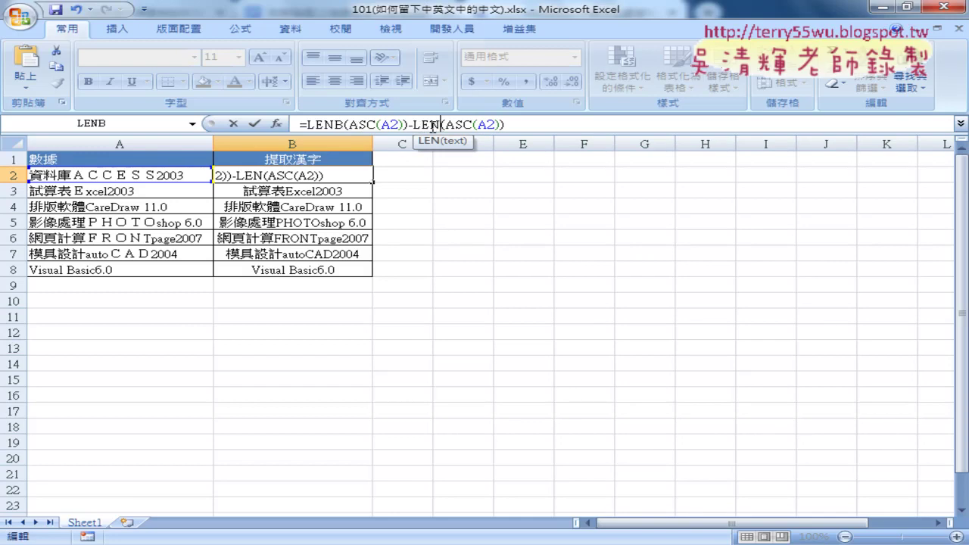
click(255, 124)
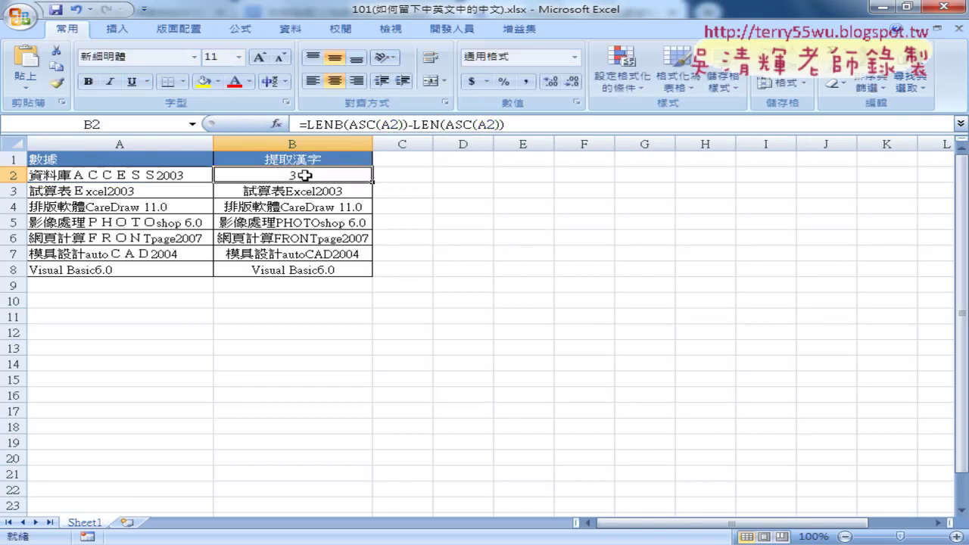
Cut the length expression out of B2, leaving only the equals sign
drag(306, 124, 523, 125)
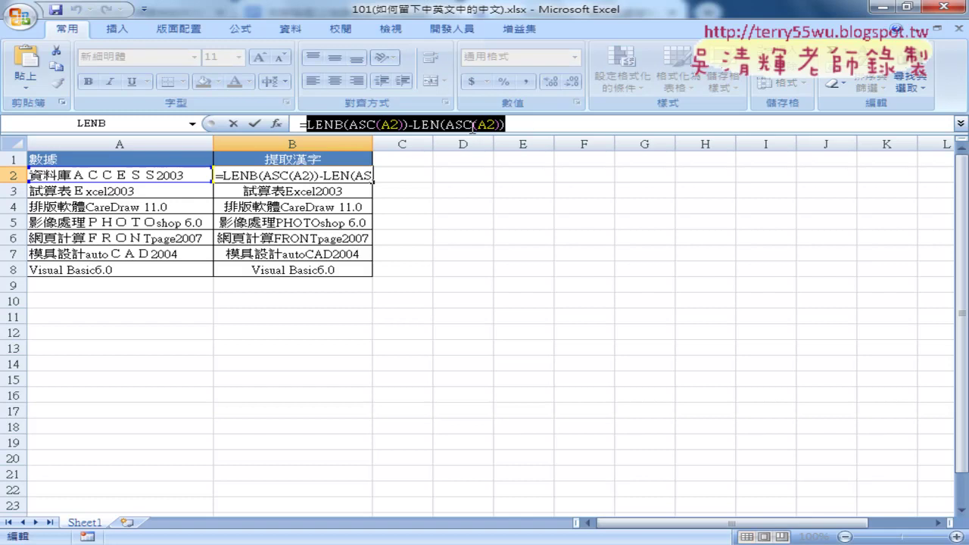
right_click(417, 125)
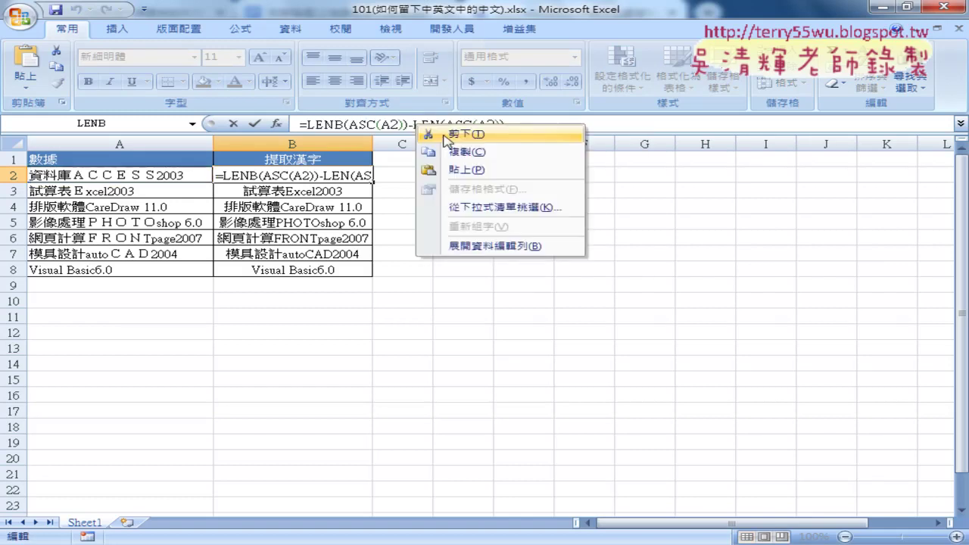
click(454, 134)
click(276, 123)
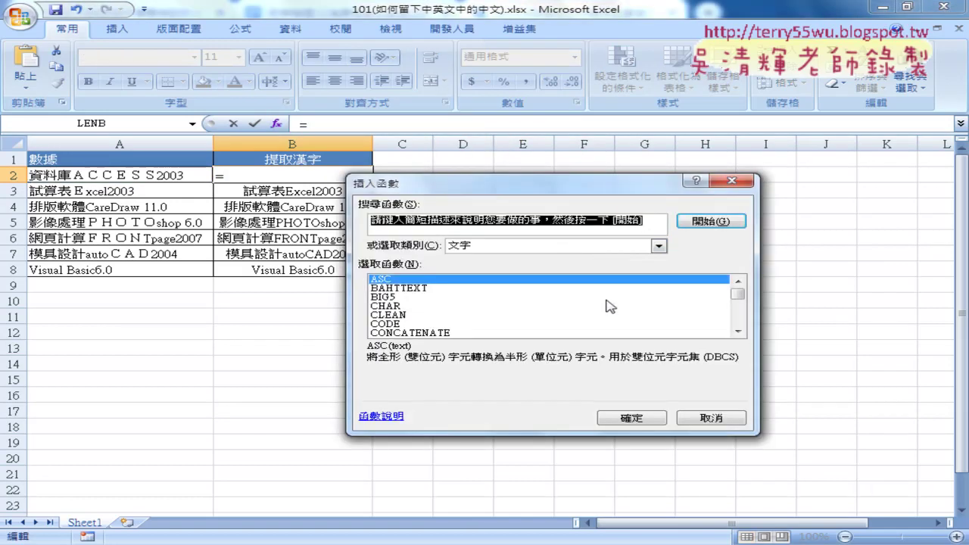
Insert LEFT with Text A2 and the pasted length expression as Num_chars, returning 資料庫
drag(737, 294, 740, 306)
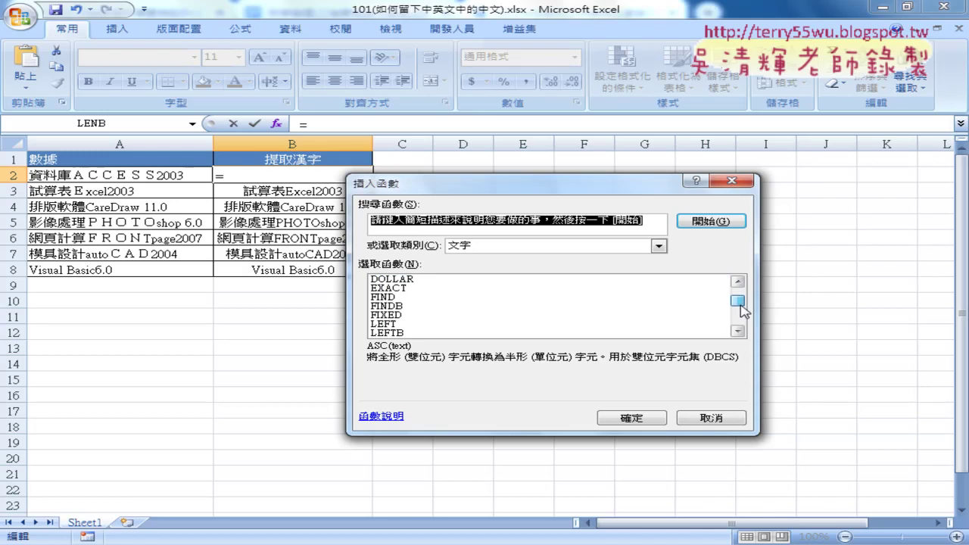
double_click(412, 324)
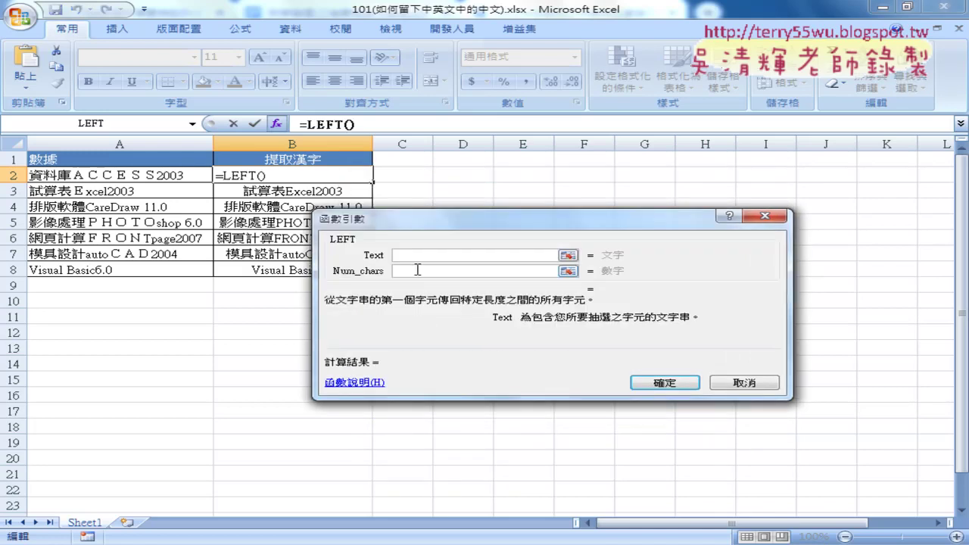
click(133, 175)
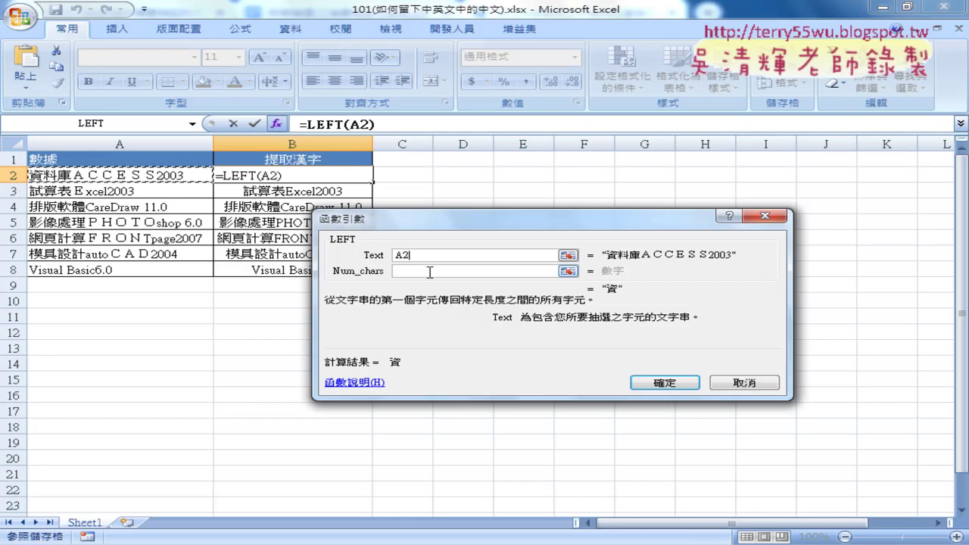
click(416, 271)
right_click(417, 271)
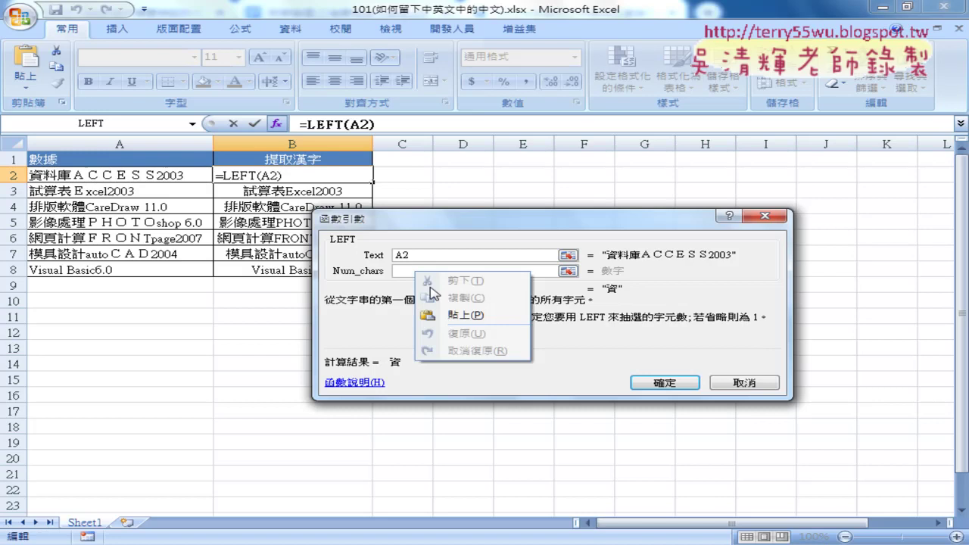
click(470, 317)
drag(551, 271, 371, 267)
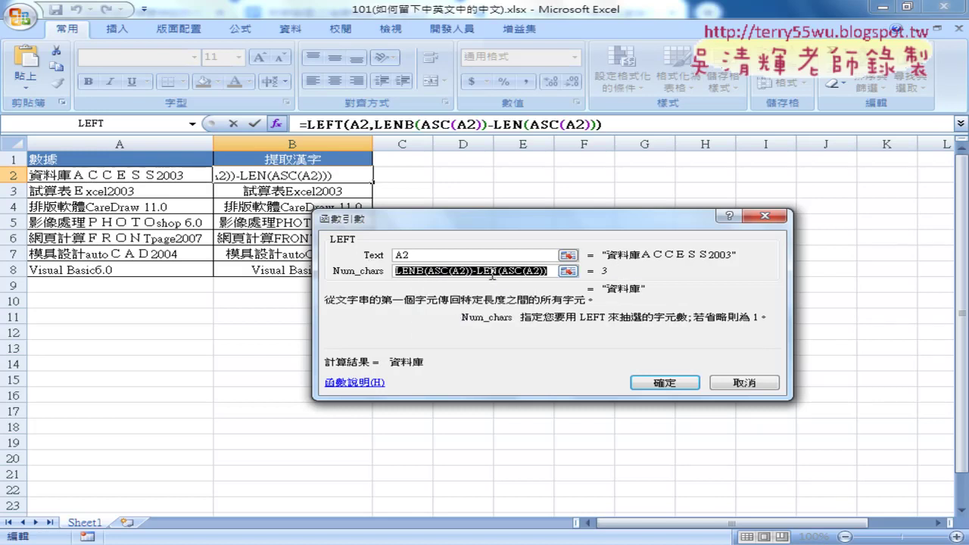
click(680, 381)
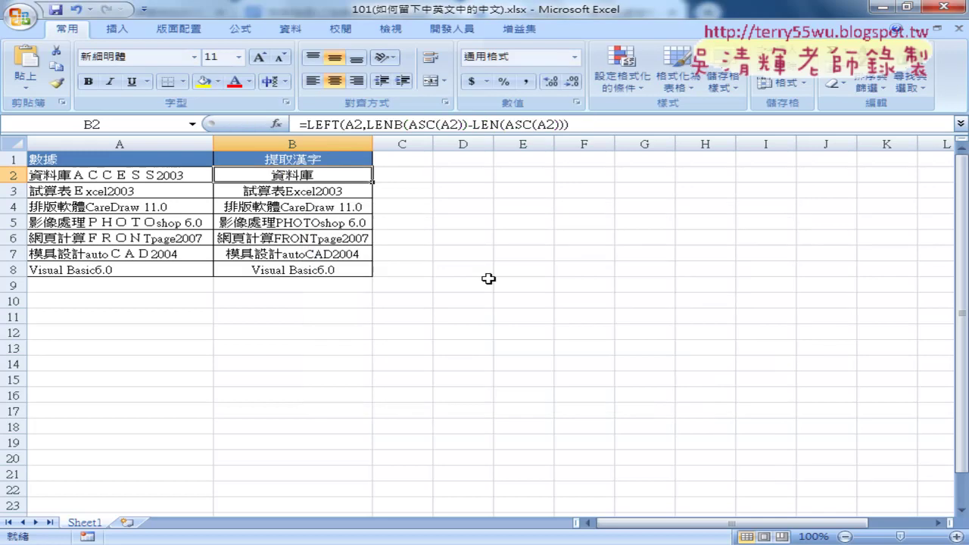
Fill B2's extraction formula down to B8, review it in the formula bar, then bring up the Open dialog
drag(373, 183, 374, 274)
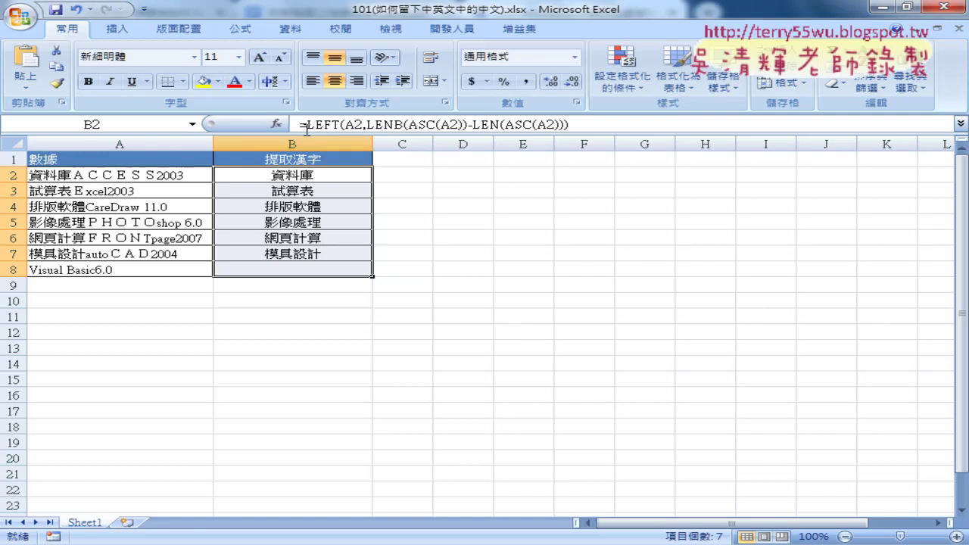
drag(306, 124, 459, 124)
drag(569, 124, 299, 124)
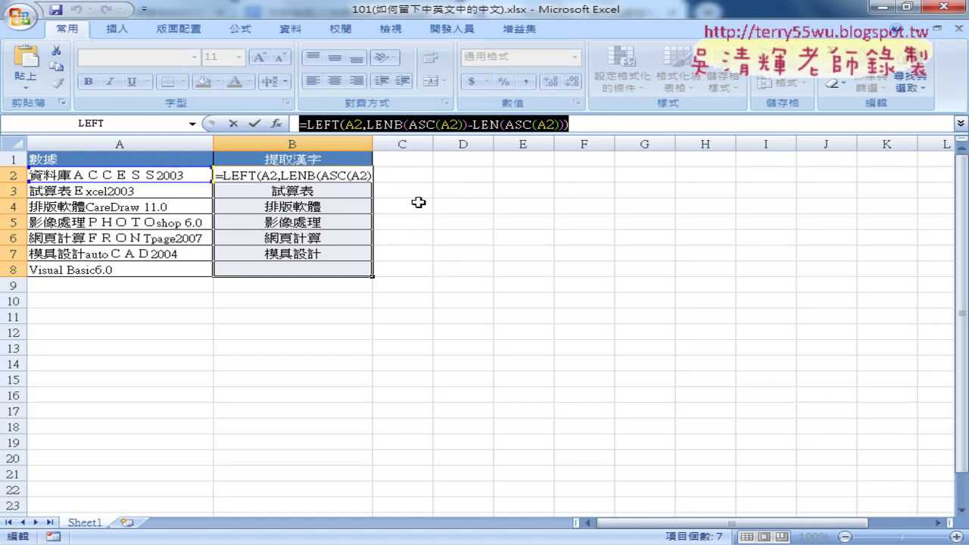
click(232, 122)
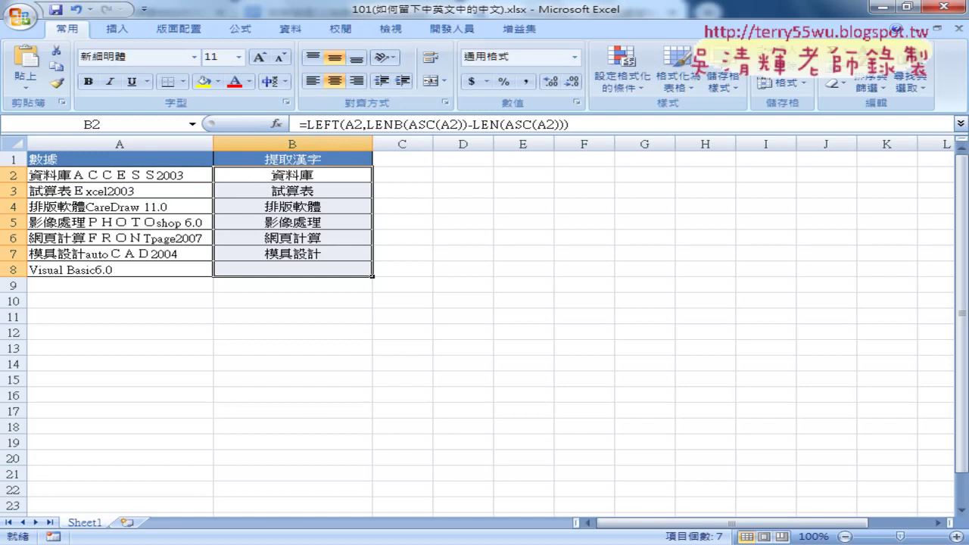
key(ctrl+o)
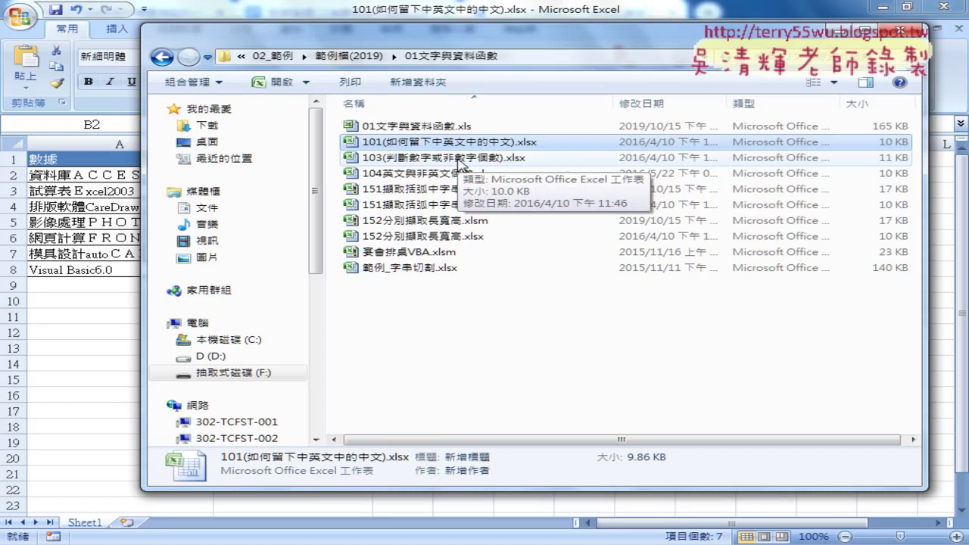
Open the 103(判斷數字或非數字個數) workbook, widen column B and look over A2:A9 and B2:B9
double_click(458, 159)
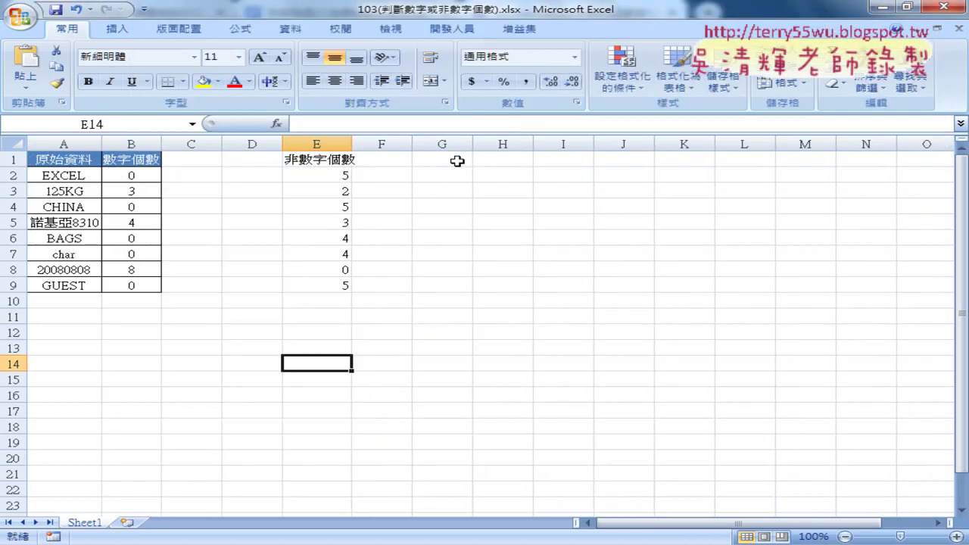
drag(161, 144, 185, 142)
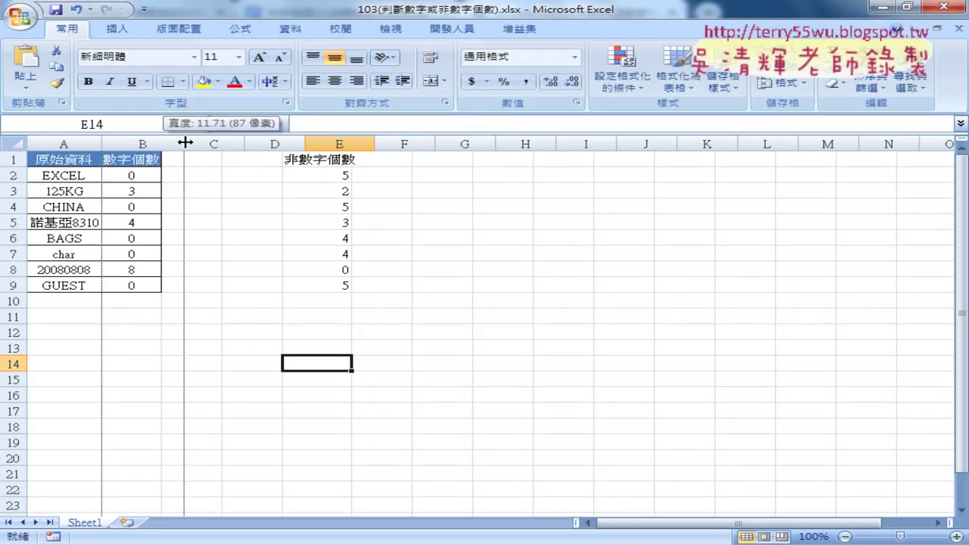
drag(339, 144, 226, 145)
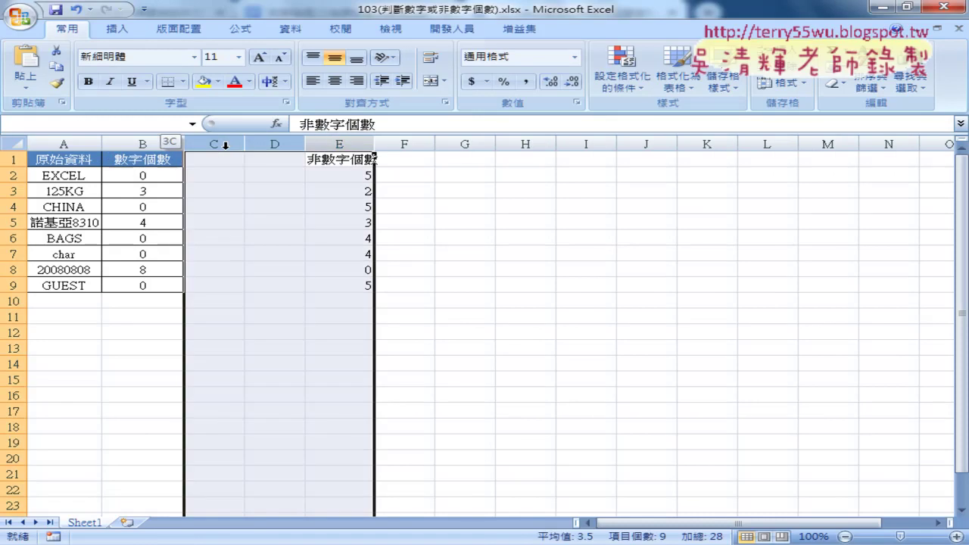
drag(72, 175, 68, 285)
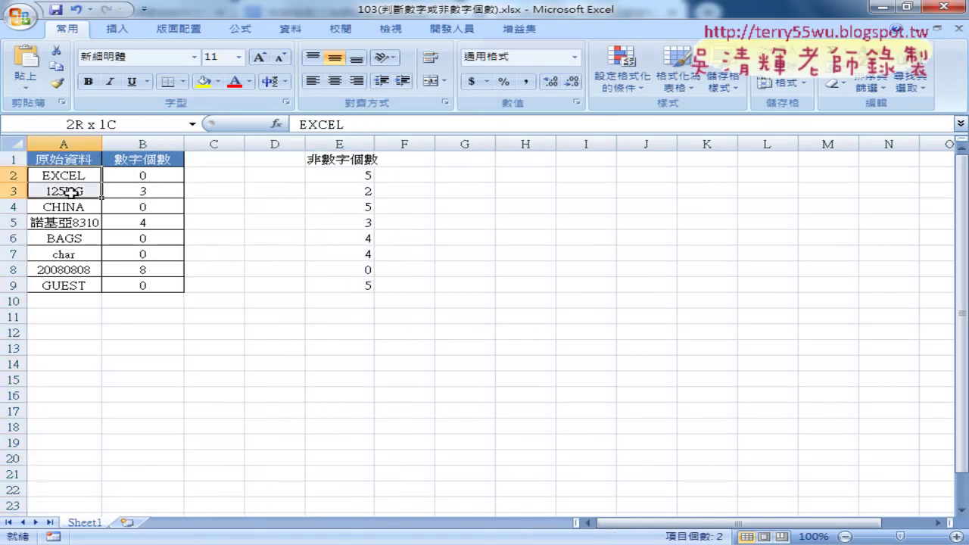
drag(155, 177, 163, 284)
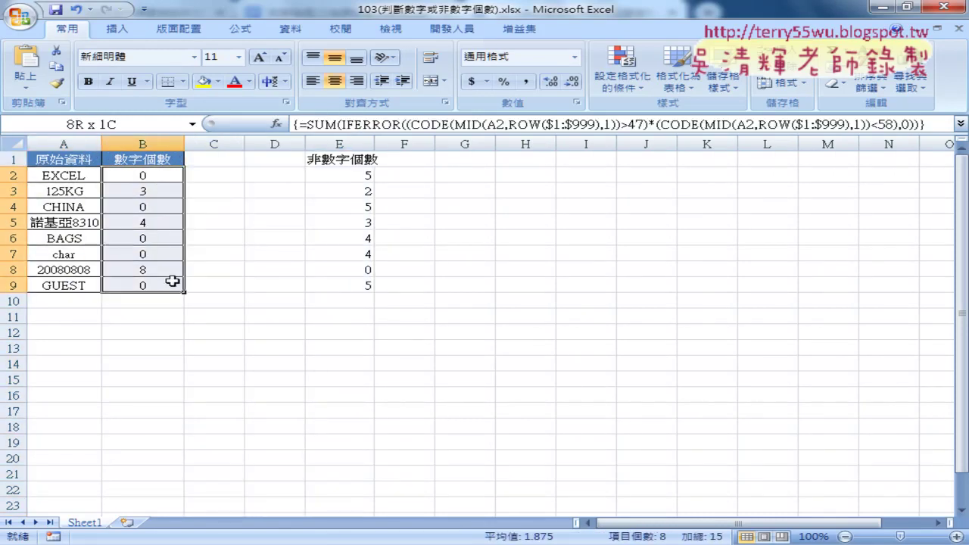
drag(64, 174, 66, 284)
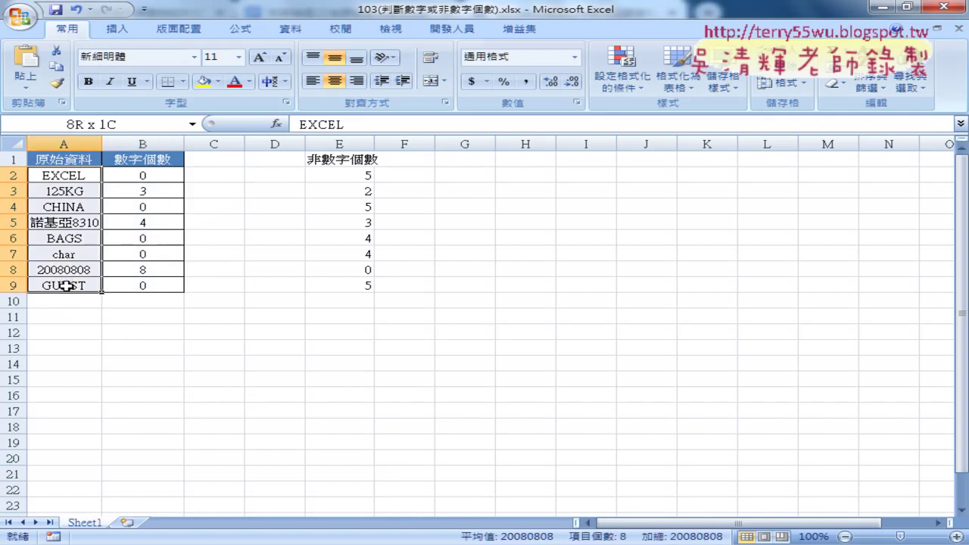
drag(151, 175, 159, 276)
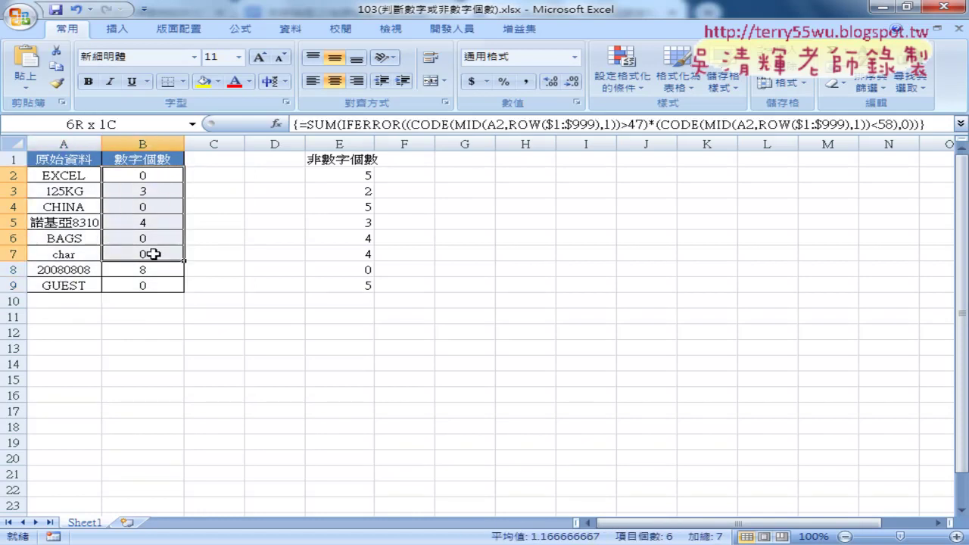
Delete empty columns C and D, autofit column C, and inspect the formulas in B2 and C2
drag(275, 144, 219, 144)
right_click(240, 144)
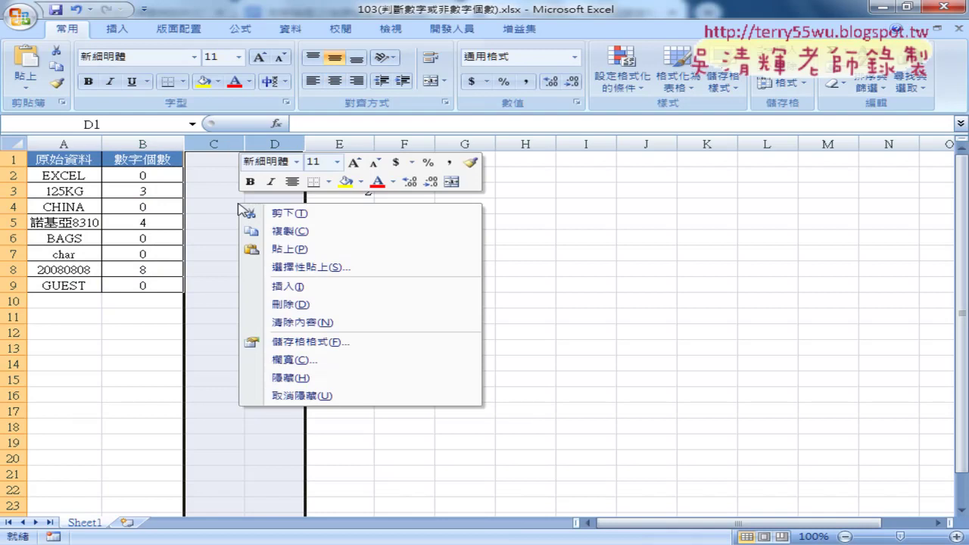
click(303, 304)
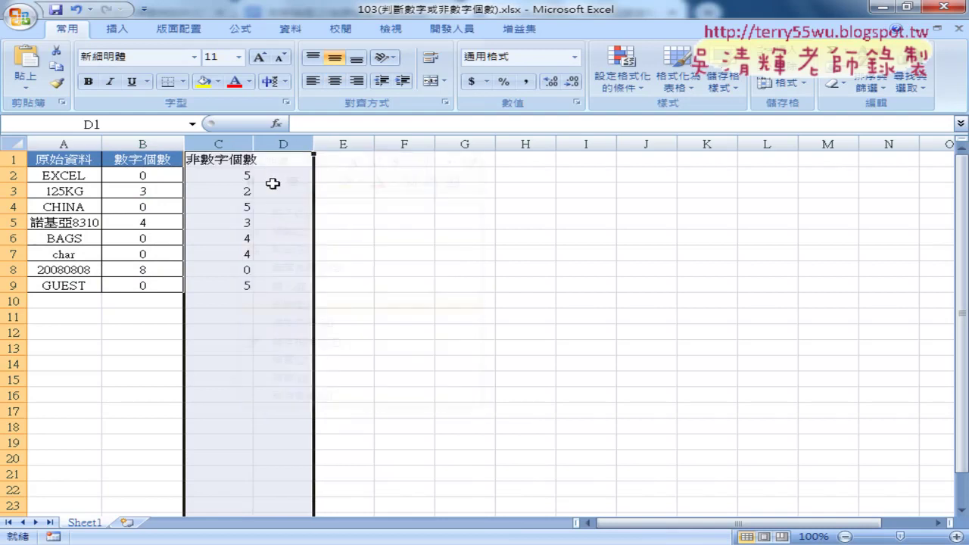
double_click(245, 143)
click(144, 175)
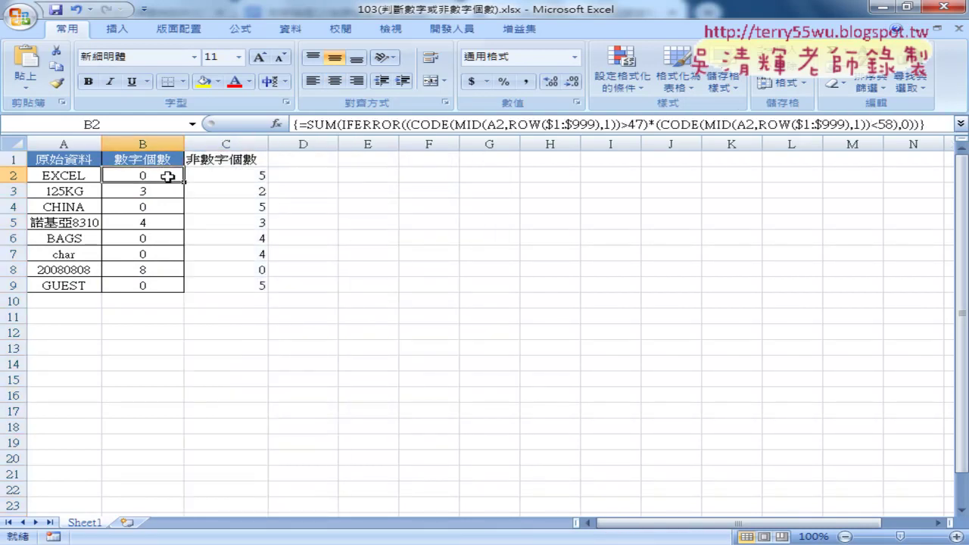
key(Right)
click(91, 178)
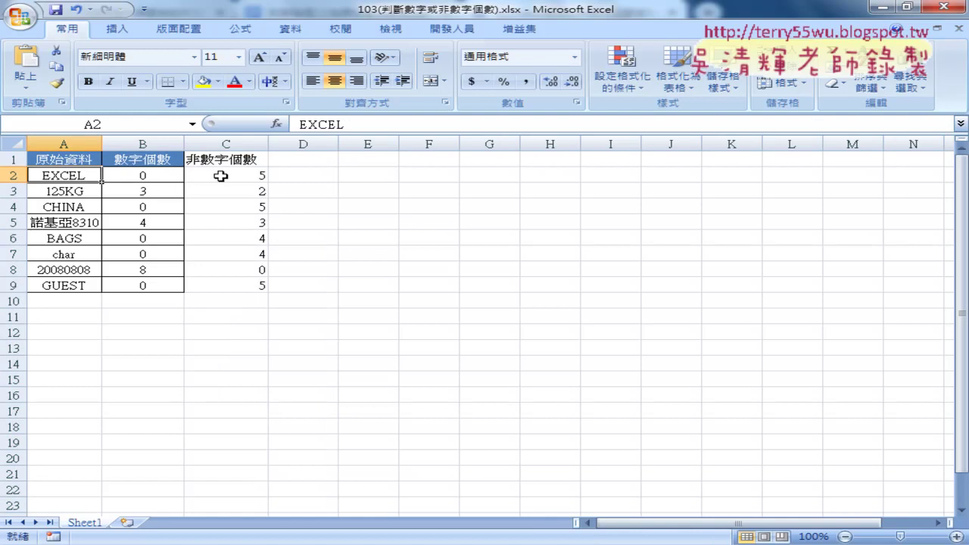
click(68, 187)
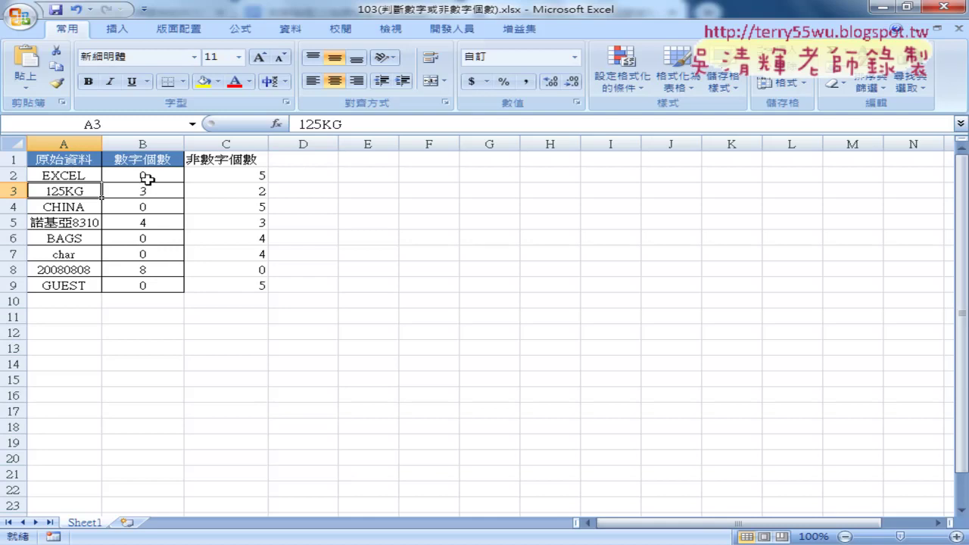
drag(148, 176, 219, 284)
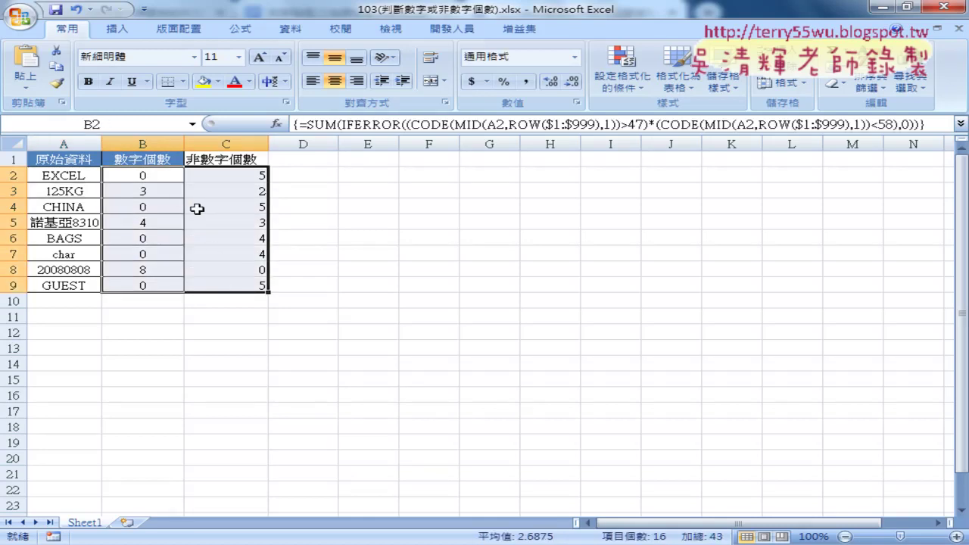
click(61, 192)
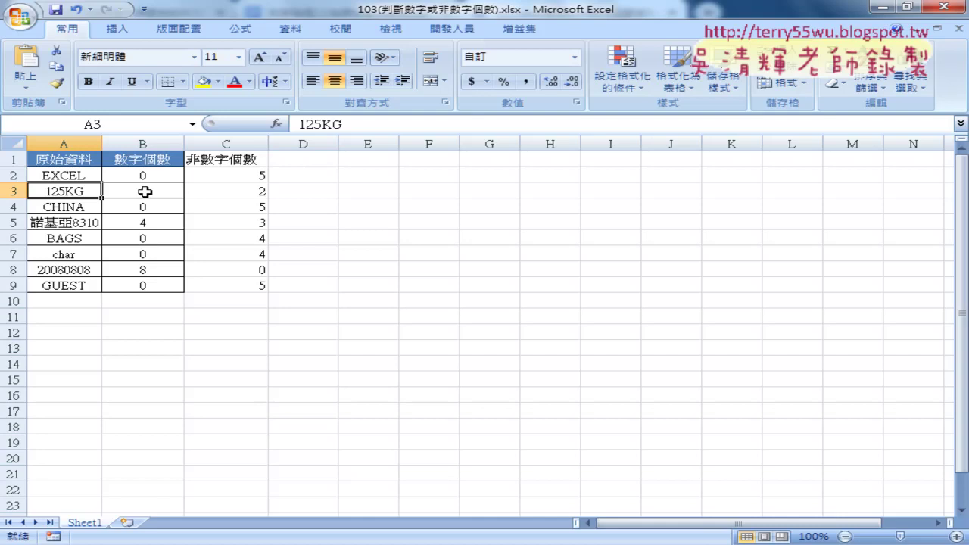
Review B2's array formula, the A2 source entry and the B2:B9 counts, then return to the Open dialog
click(145, 175)
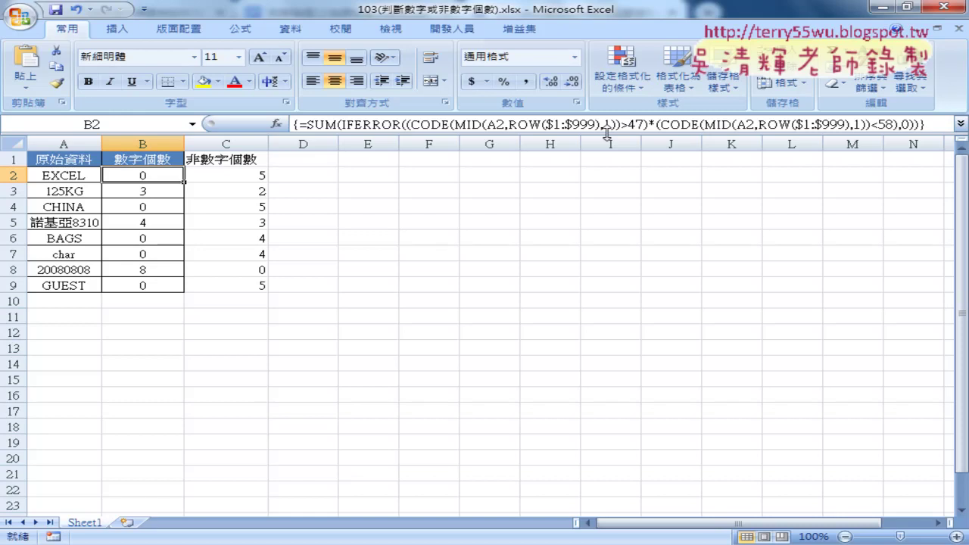
click(79, 178)
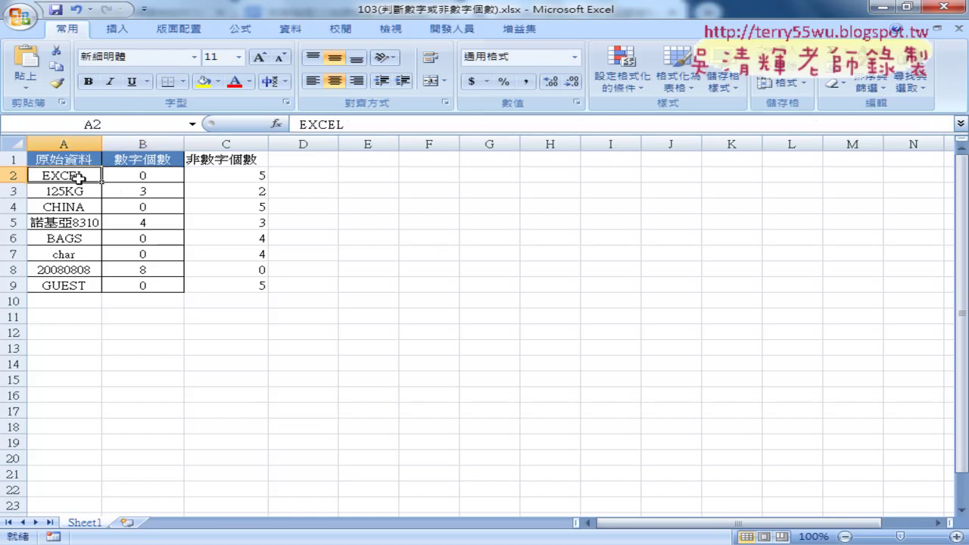
click(69, 146)
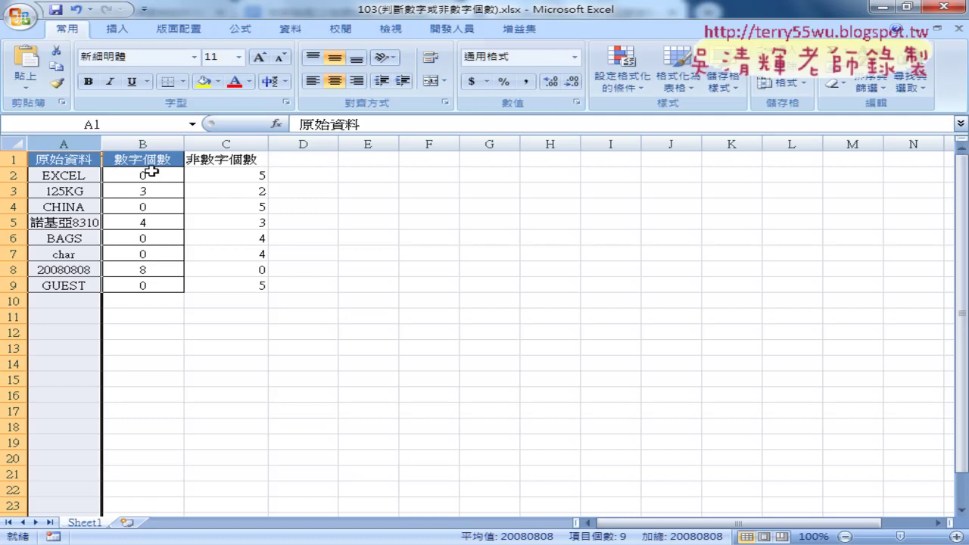
drag(151, 172, 144, 285)
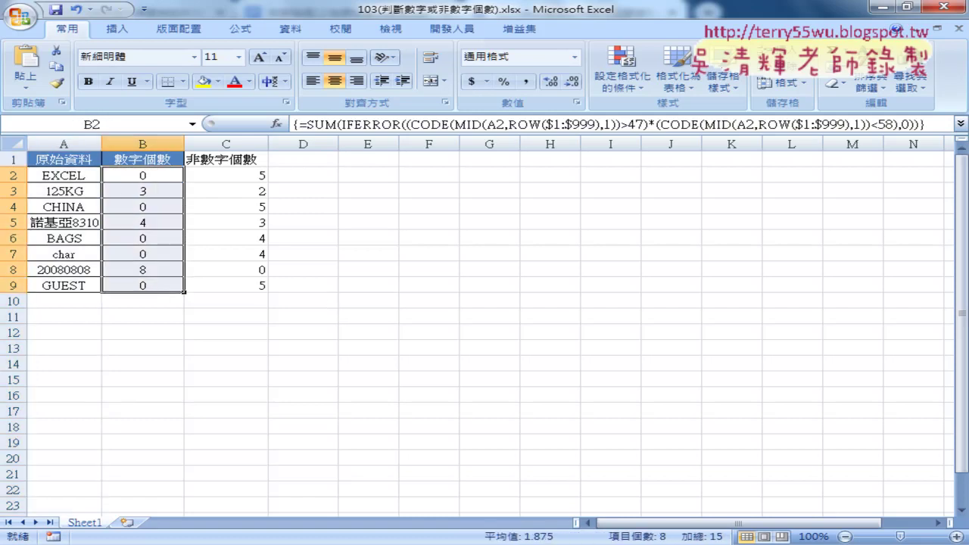
key(alt+Tab)
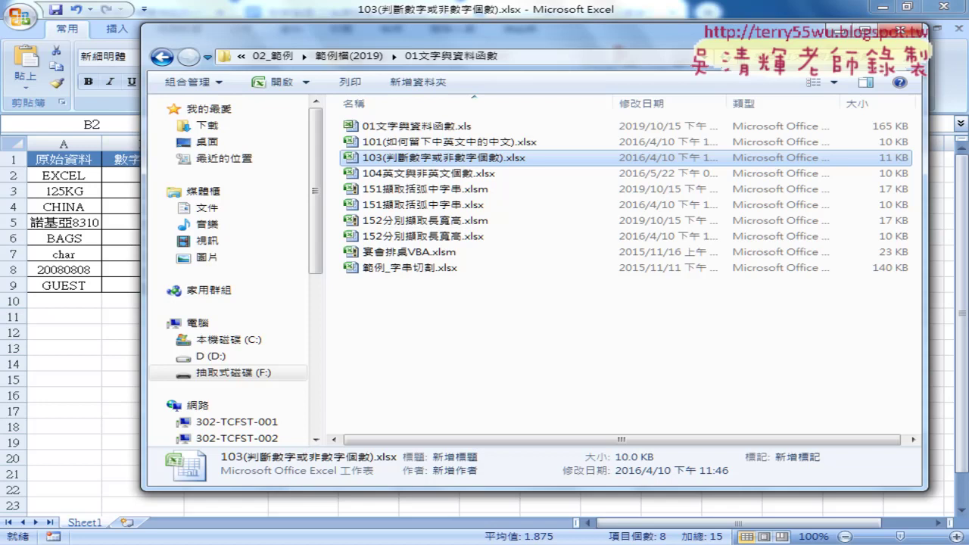
Open 103_判斷數字或非數字個數.docx from Drive's _雲端白板畫面 > 01_文字與資料函數 folder
mouse_move(287, 539)
click(292, 496)
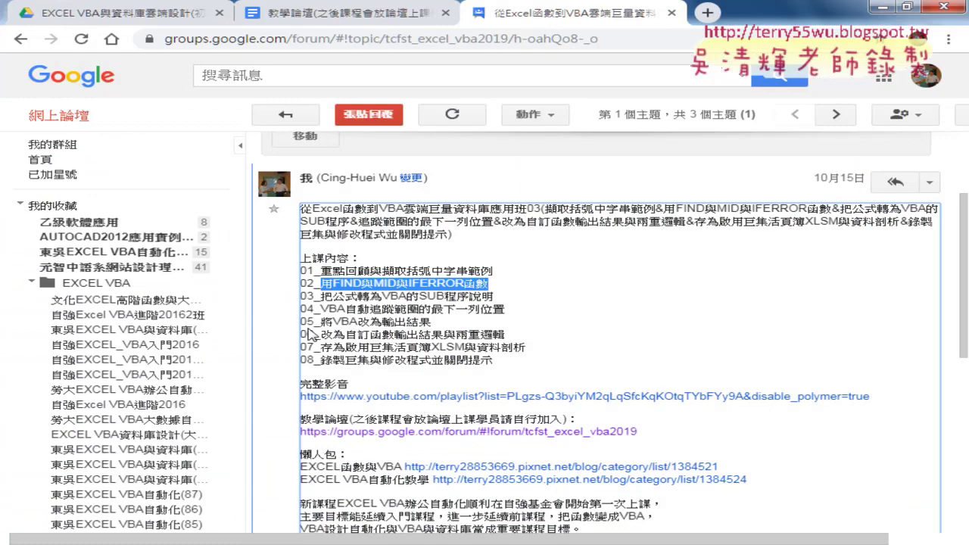
click(124, 25)
double_click(325, 190)
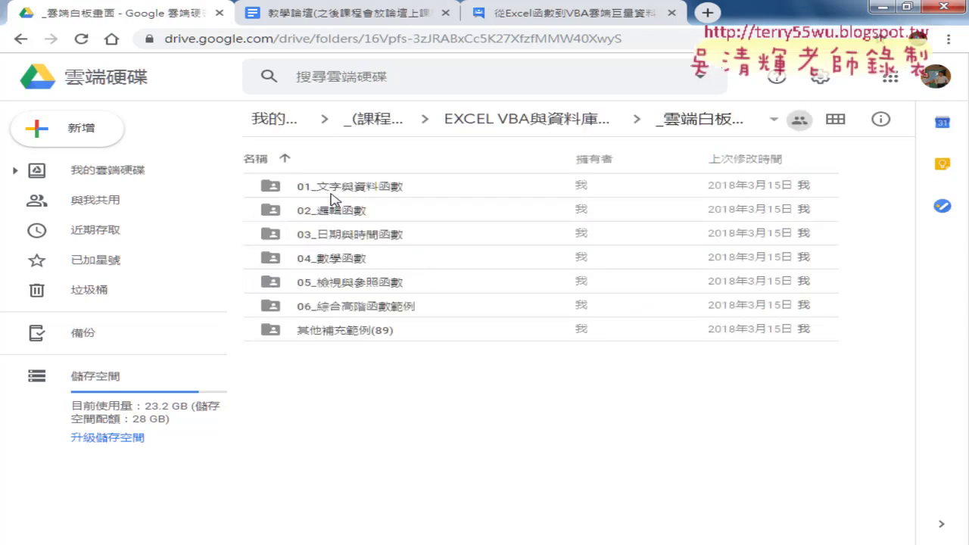
click(333, 195)
double_click(334, 194)
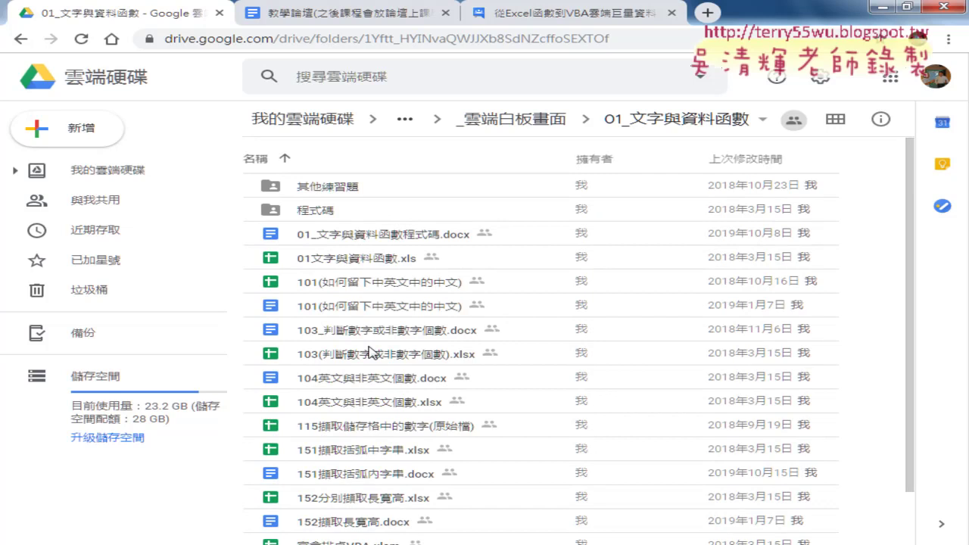
click(313, 308)
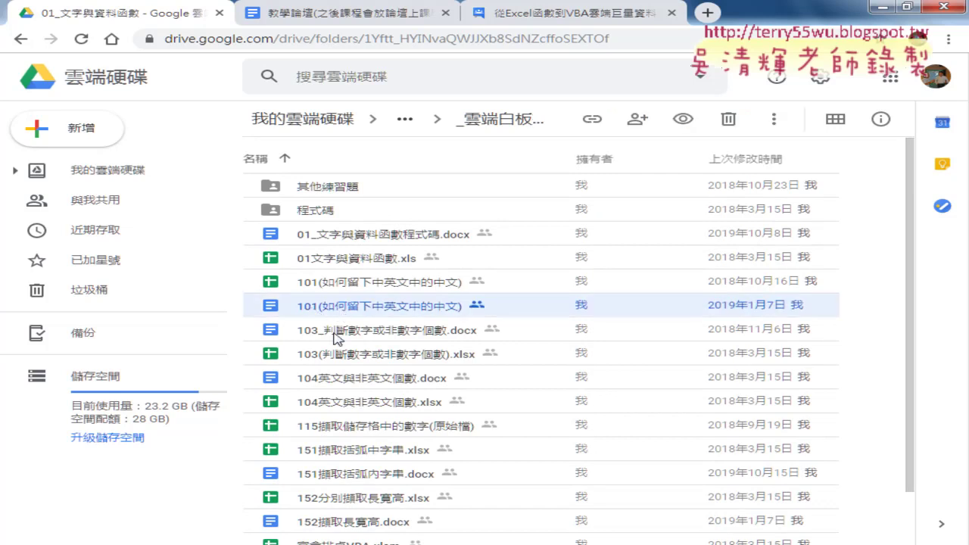
double_click(335, 339)
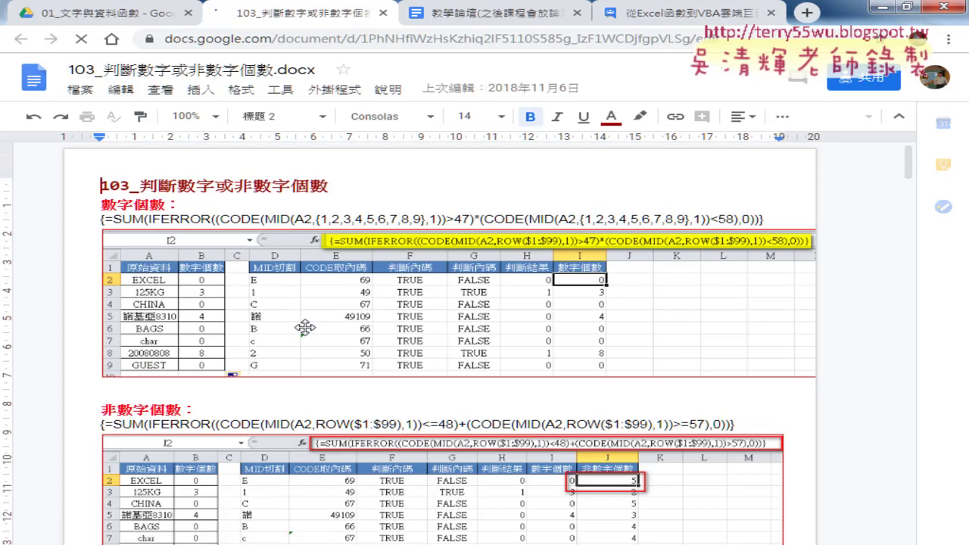
Scroll the 103 notes to the ASCII 編碼表 chart and highlight its heading
scroll(522, 293, down, 4)
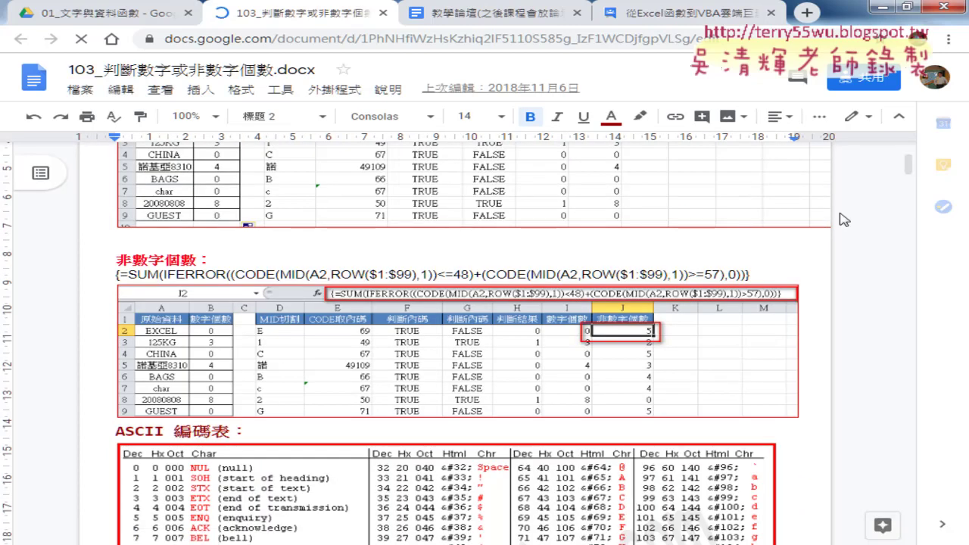
scroll(908, 189, down, 1)
scroll(904, 183, down, 7)
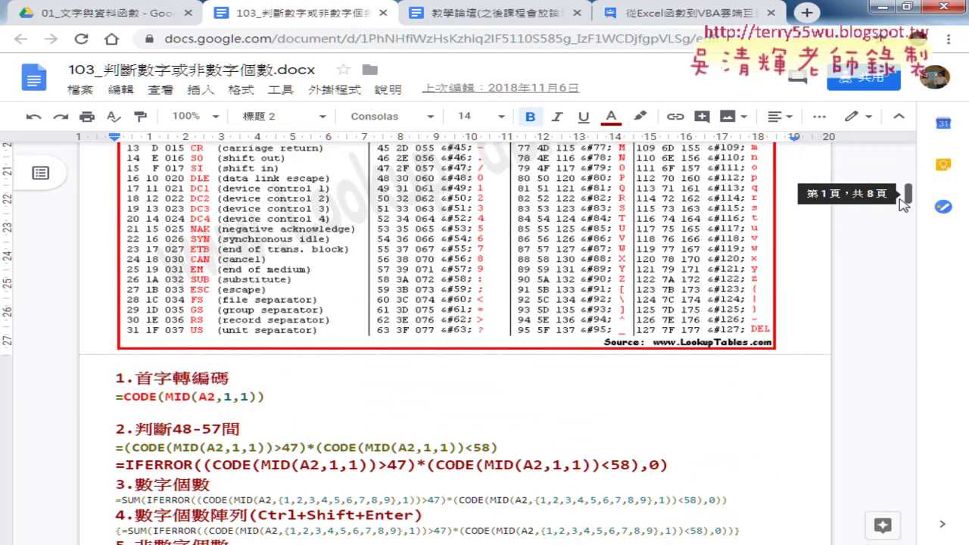
scroll(904, 183, up, 4)
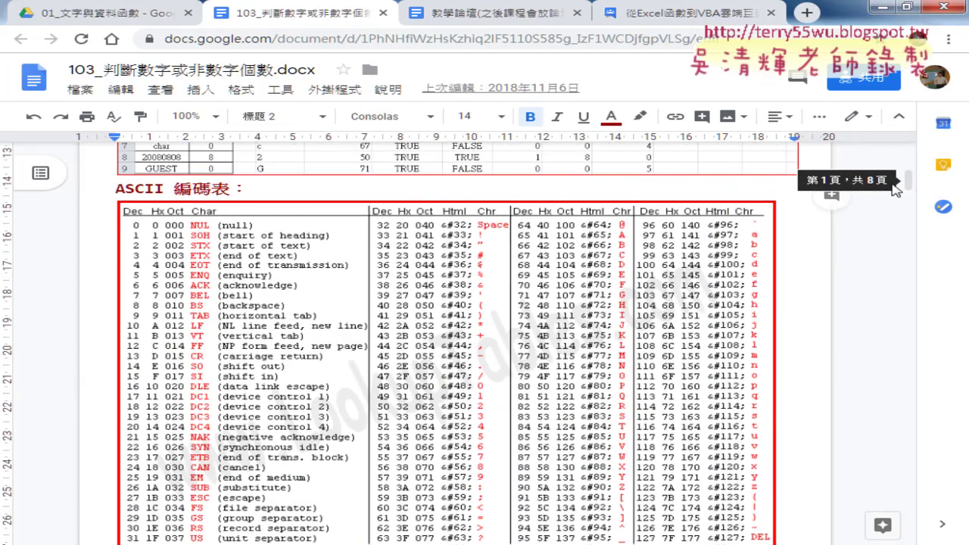
drag(114, 189, 229, 189)
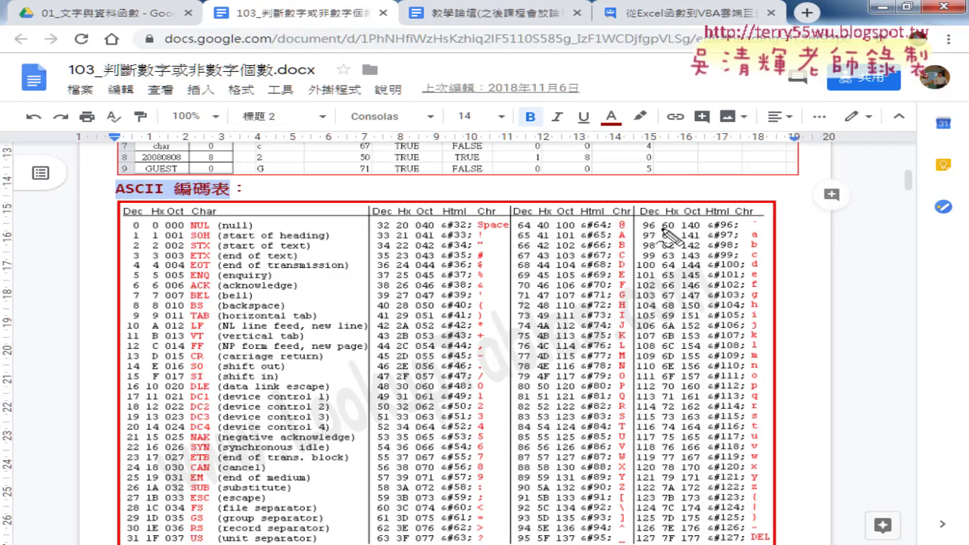
Mark codes 48–57 for digits, plus 64, 90, 97, 122 and 47, on the ASCII table, then erase the marks
mouse_move(589, 226)
mouse_down()
mouse_move(503, 226)
mouse_move(526, 243)
mouse_up()
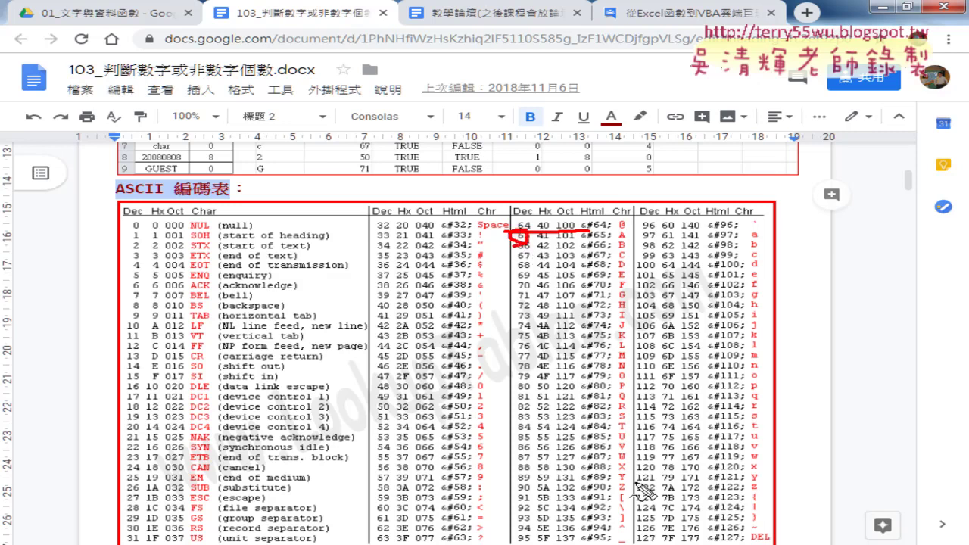
mouse_move(598, 493)
mouse_down()
mouse_move(516, 494)
mouse_move(529, 484)
mouse_up()
drag(615, 226, 631, 224)
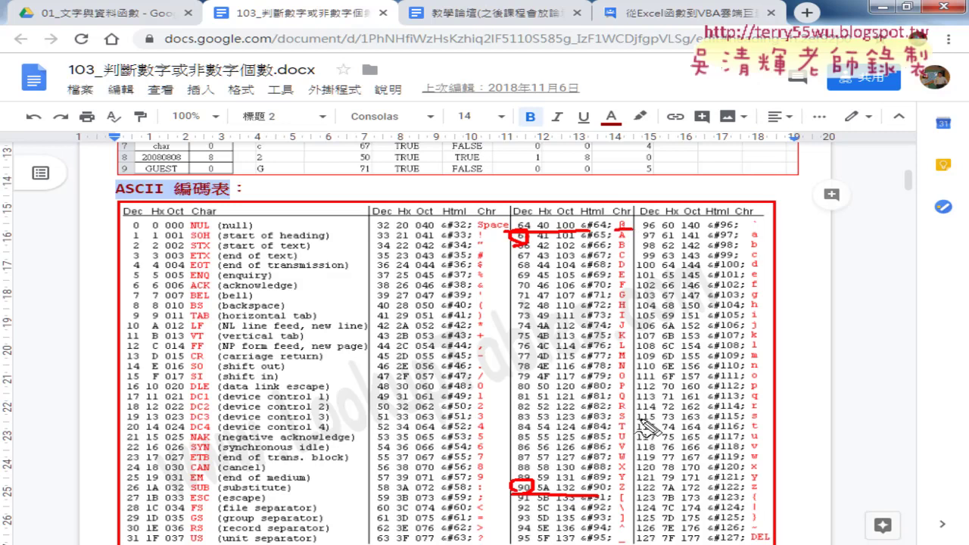
drag(615, 497, 629, 495)
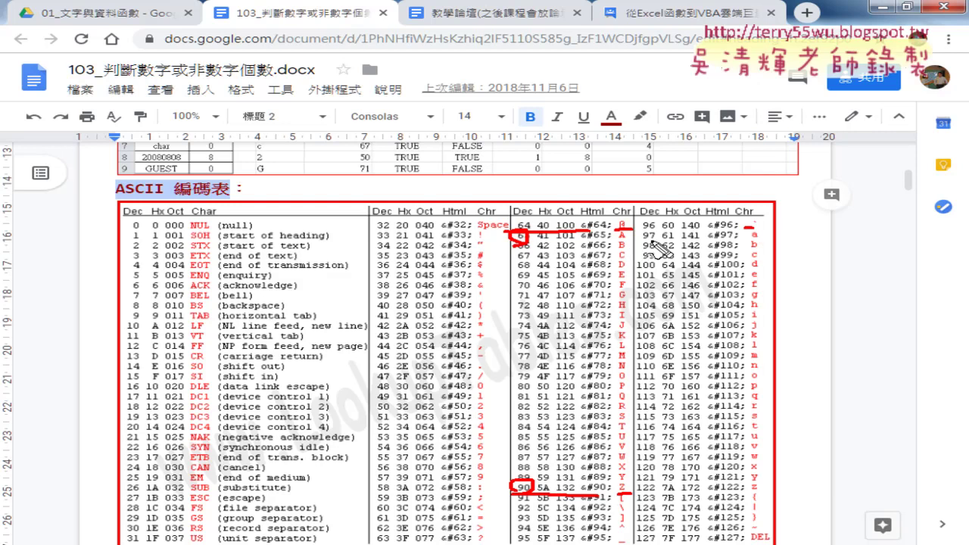
drag(656, 232, 656, 230)
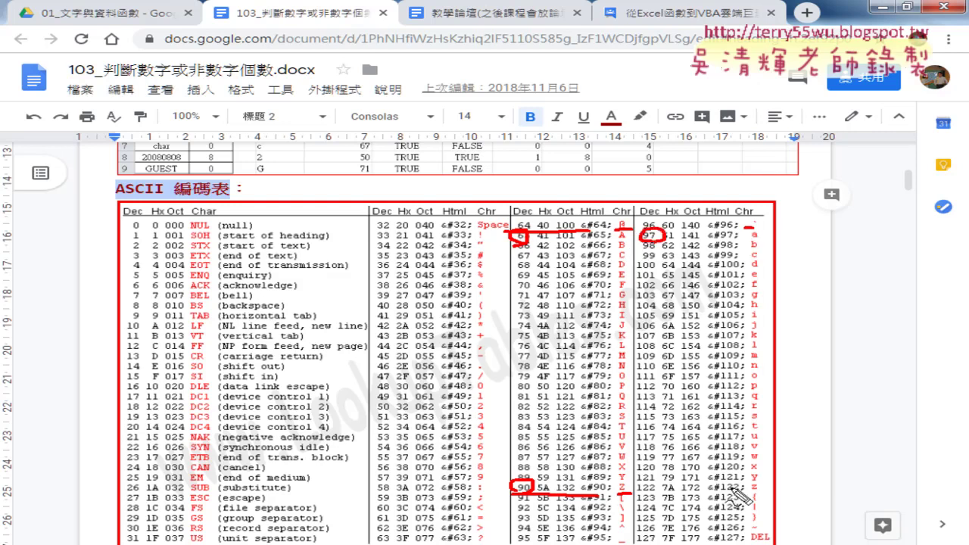
drag(763, 490, 748, 490)
mouse_move(643, 483)
mouse_down()
mouse_move(645, 492)
mouse_move(663, 488)
mouse_up()
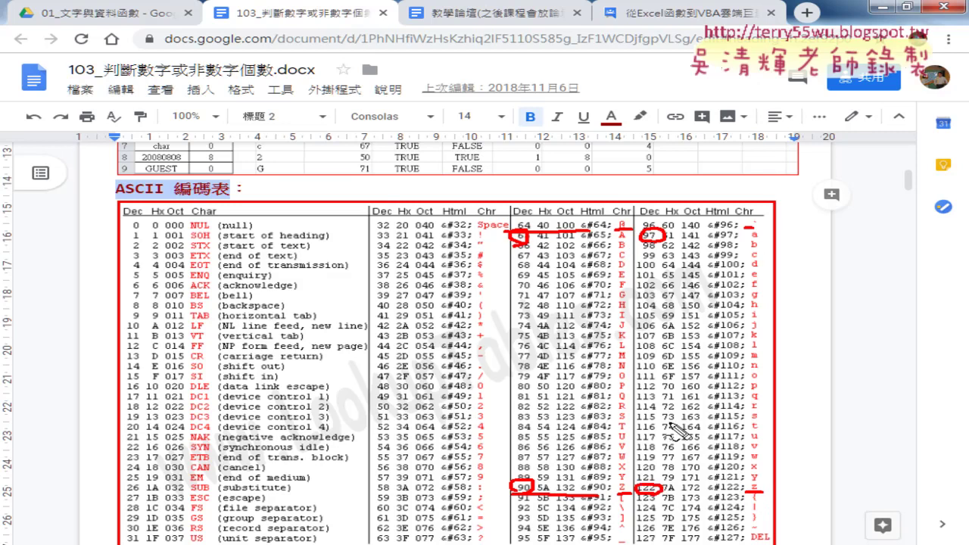
drag(487, 377, 470, 378)
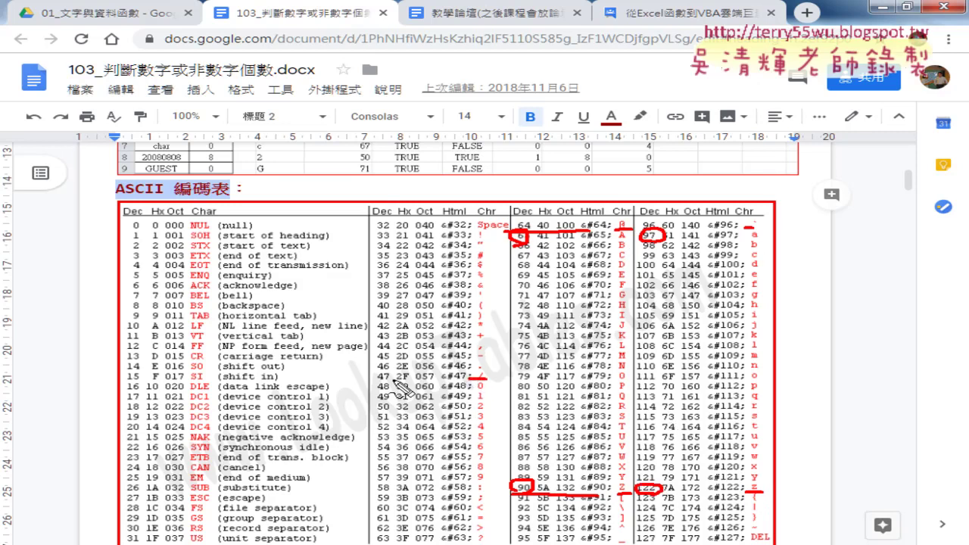
drag(392, 382, 395, 388)
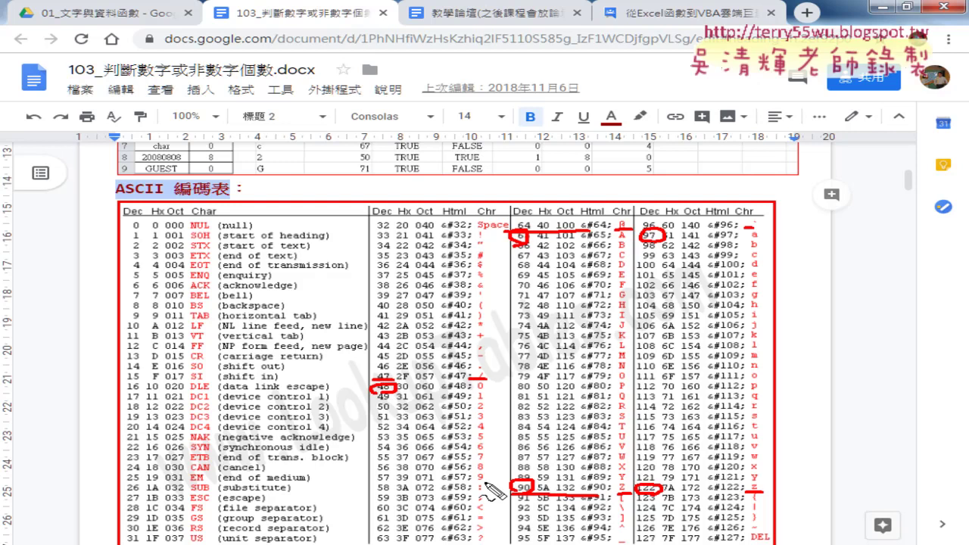
drag(393, 473, 394, 478)
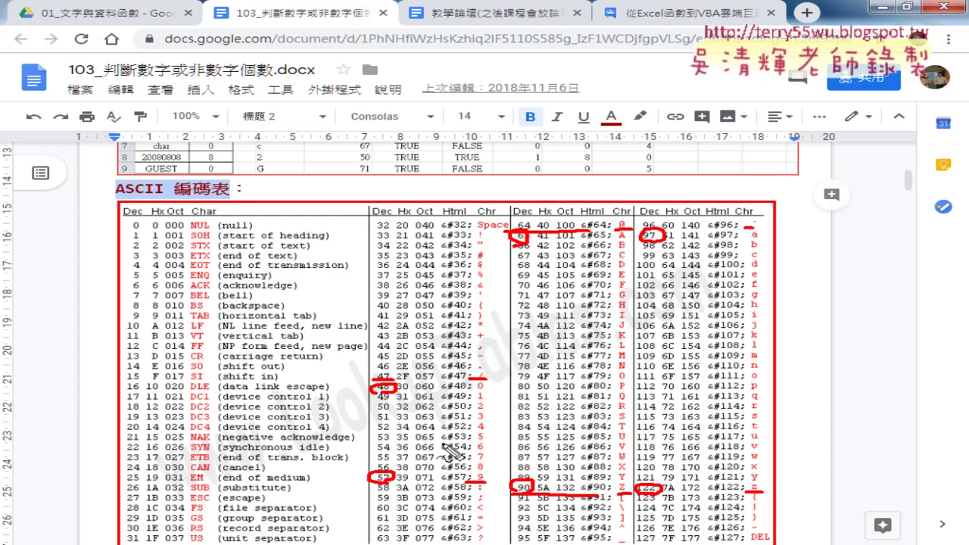
key(Escape)
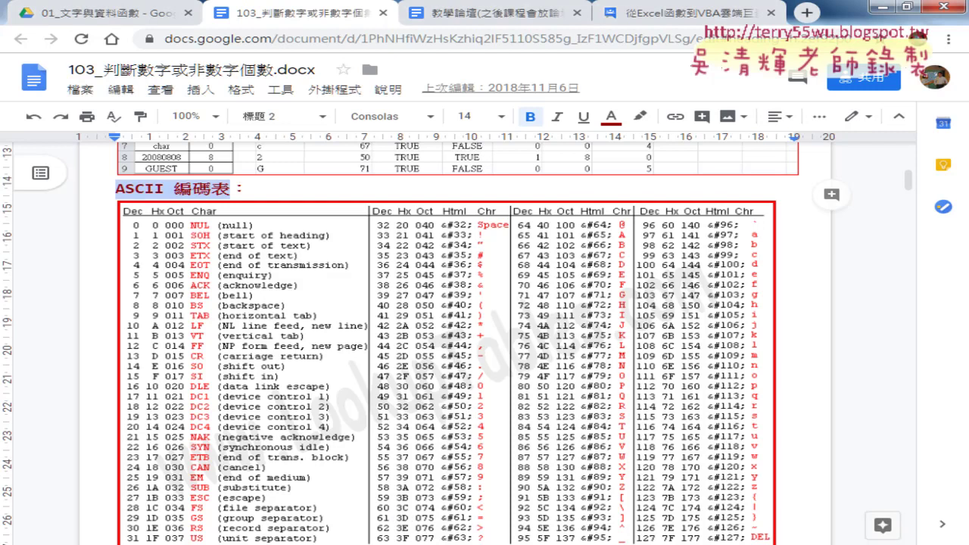
Back in the 103 Excel workbook, clear the count values in B2:C9
mouse_move(333, 544)
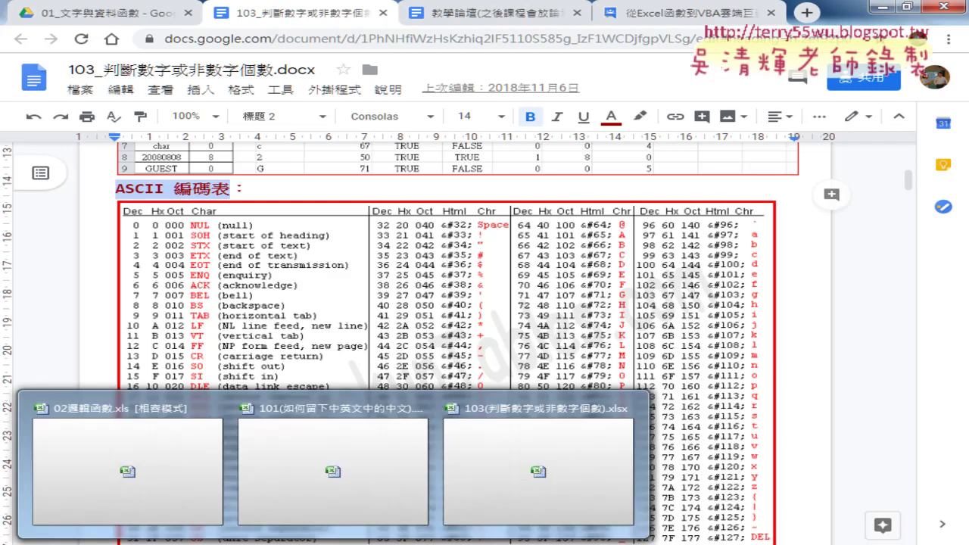
click(504, 485)
mouse_move(156, 176)
mouse_down()
mouse_move(240, 264)
mouse_move(243, 288)
mouse_up()
key(Delete)
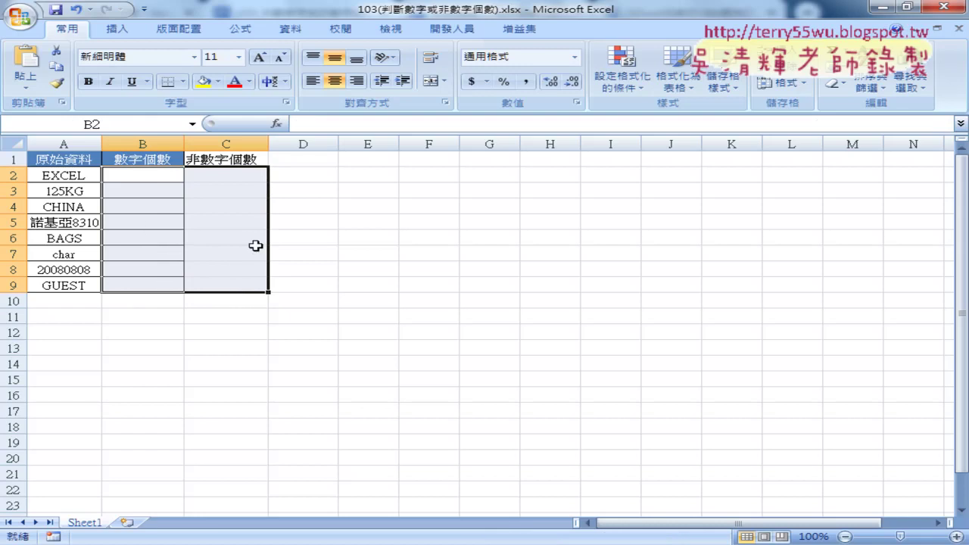
Enter =CODE(A2) in B2 with the function picker, then go back to the ASCII table notes
click(146, 178)
click(276, 124)
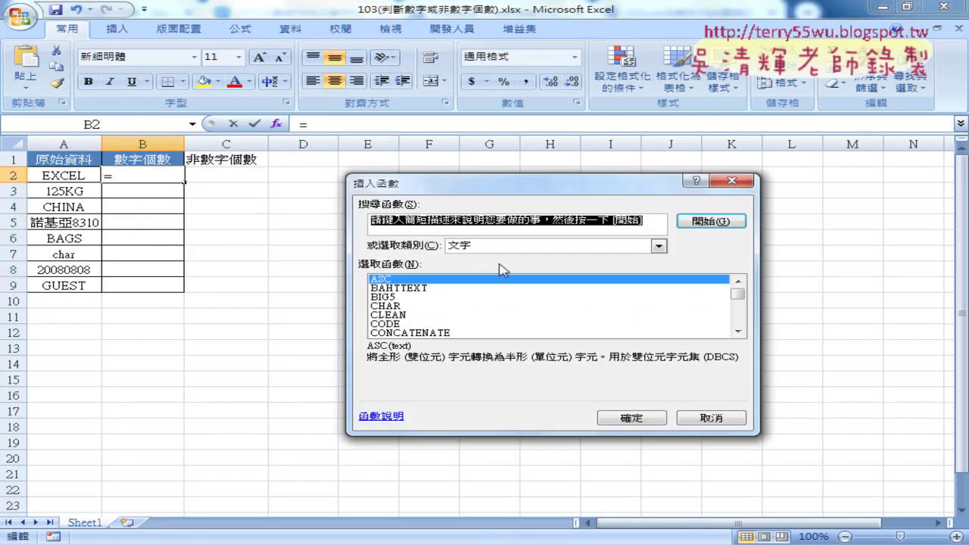
click(402, 324)
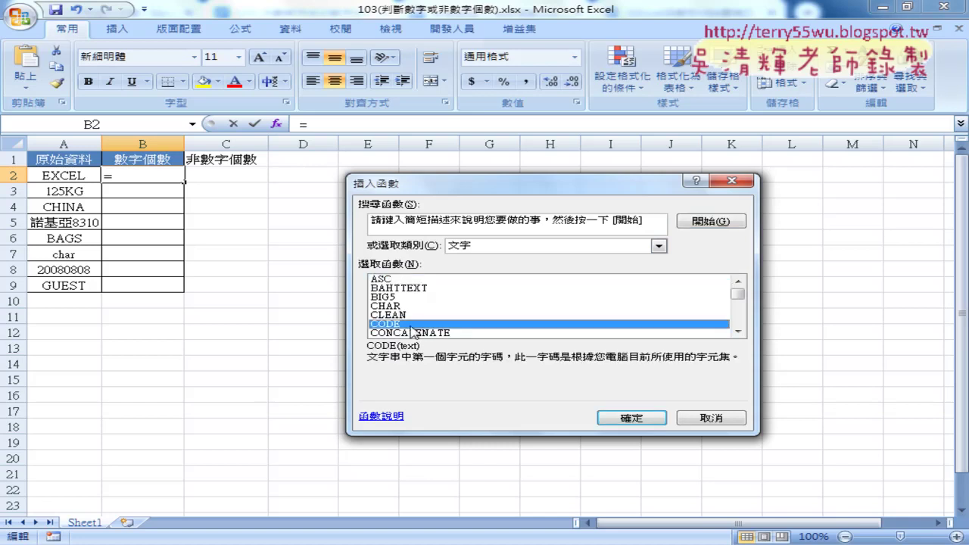
click(632, 418)
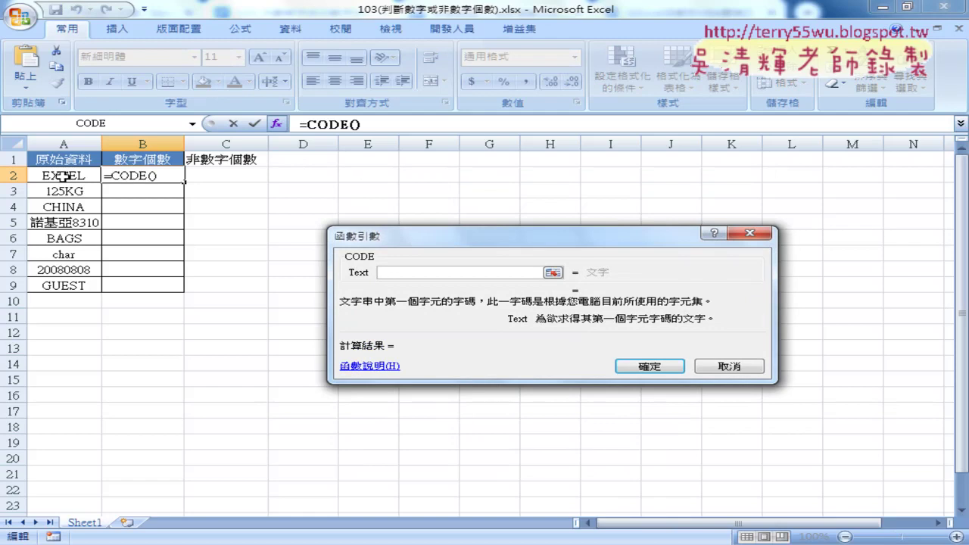
click(63, 175)
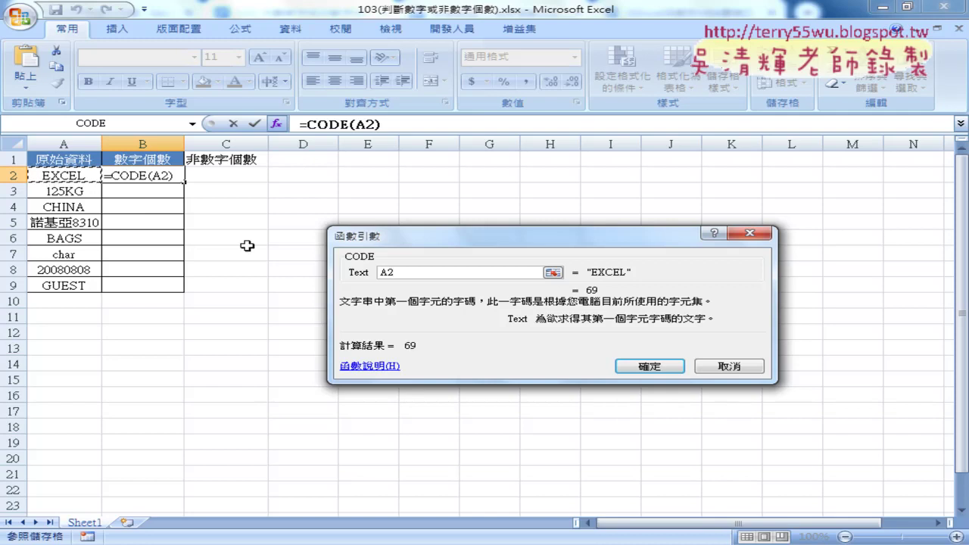
click(648, 367)
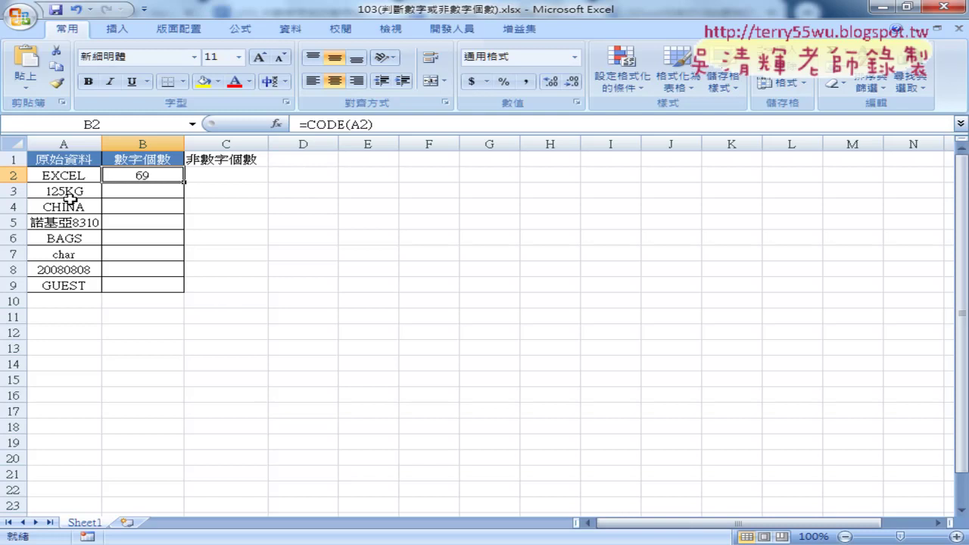
click(289, 542)
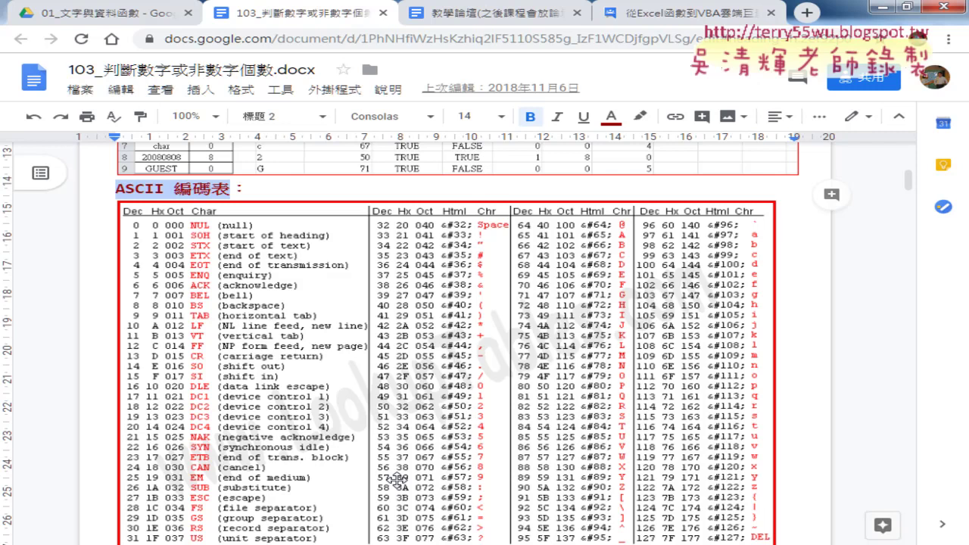
Scroll down to the VBA section and select the 數字個數 macro code block
scroll(638, 303, down, 5)
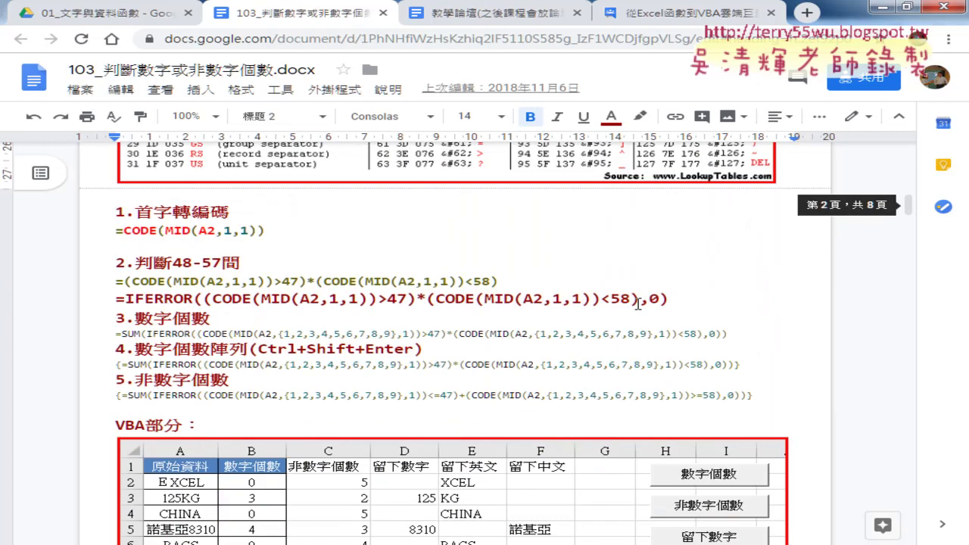
scroll(638, 302, down, 3)
scroll(341, 237, down, 1)
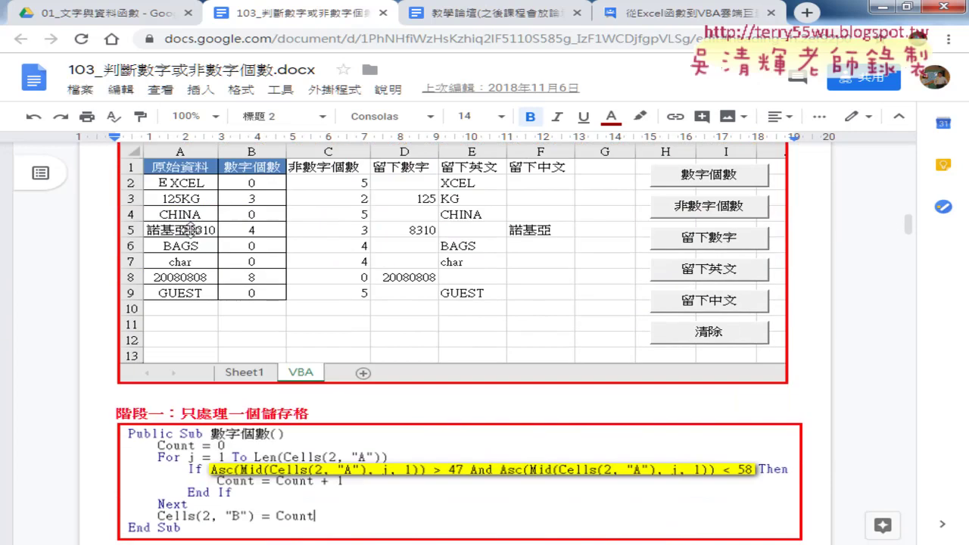
scroll(190, 229, down, 3)
scroll(193, 303, down, 1)
scroll(197, 356, down, 1)
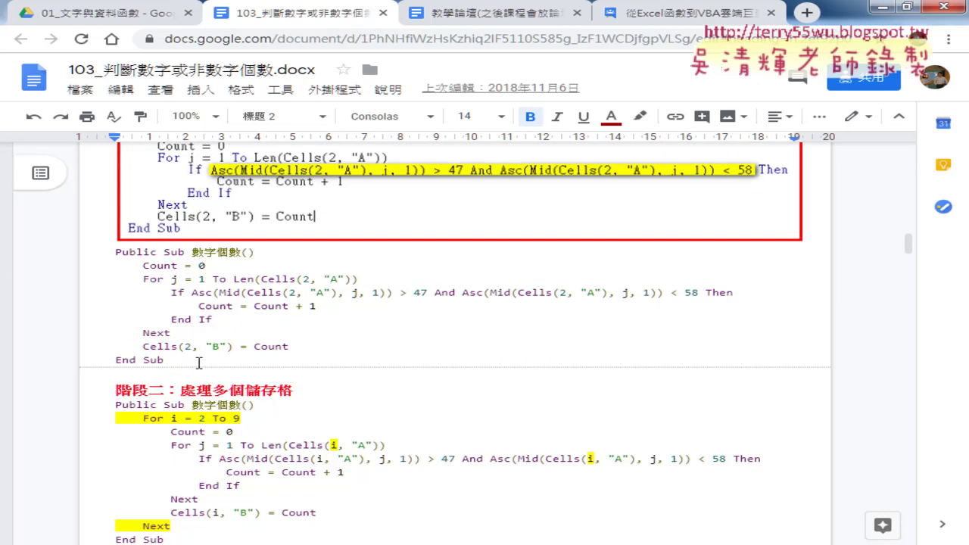
drag(199, 363, 100, 251)
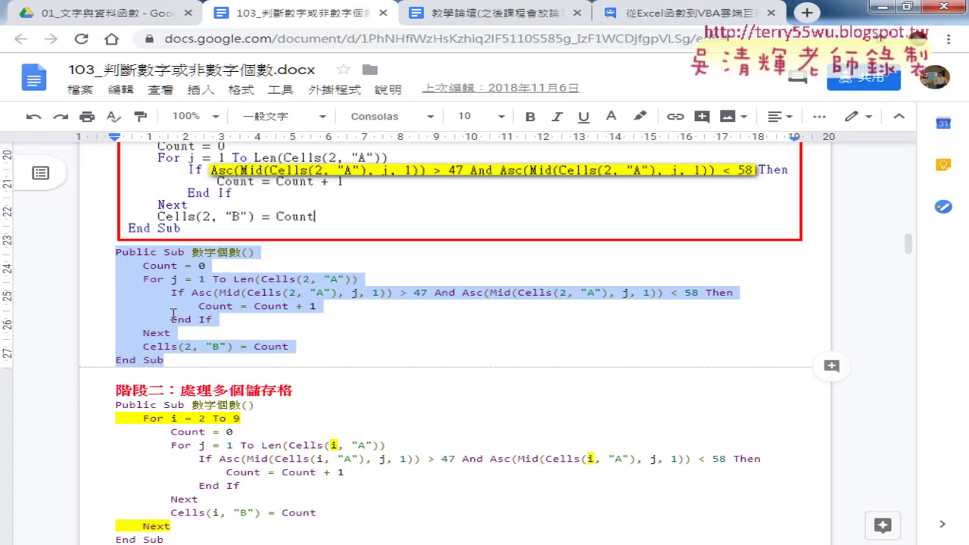
Return to Excel, open 範例_字串切割.xlsx and look over the HTML entries in column A
click(876, 7)
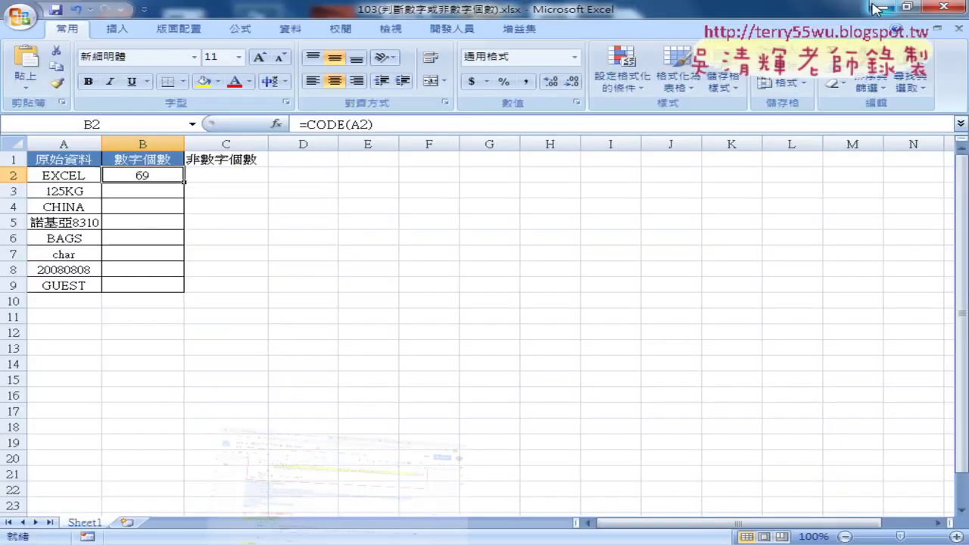
key(ctrl+o)
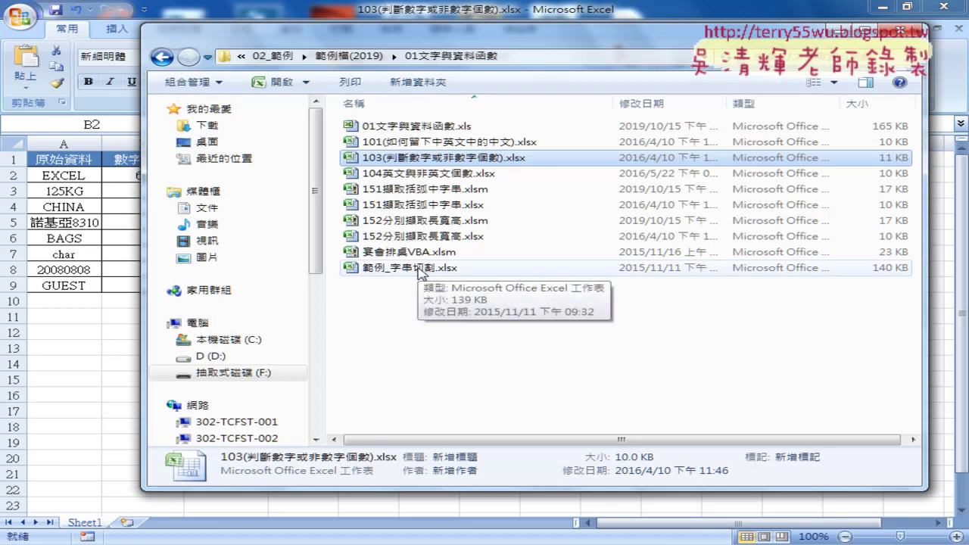
double_click(367, 272)
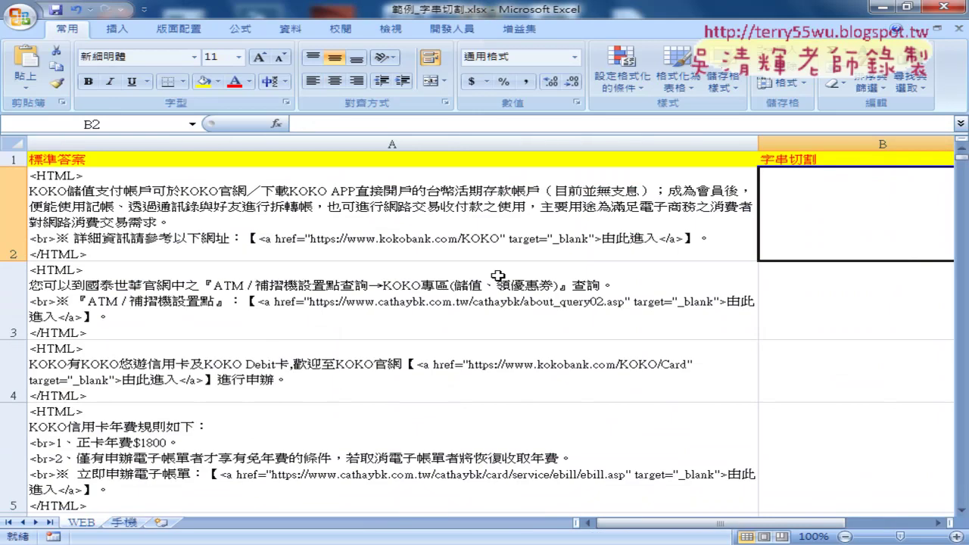
click(394, 242)
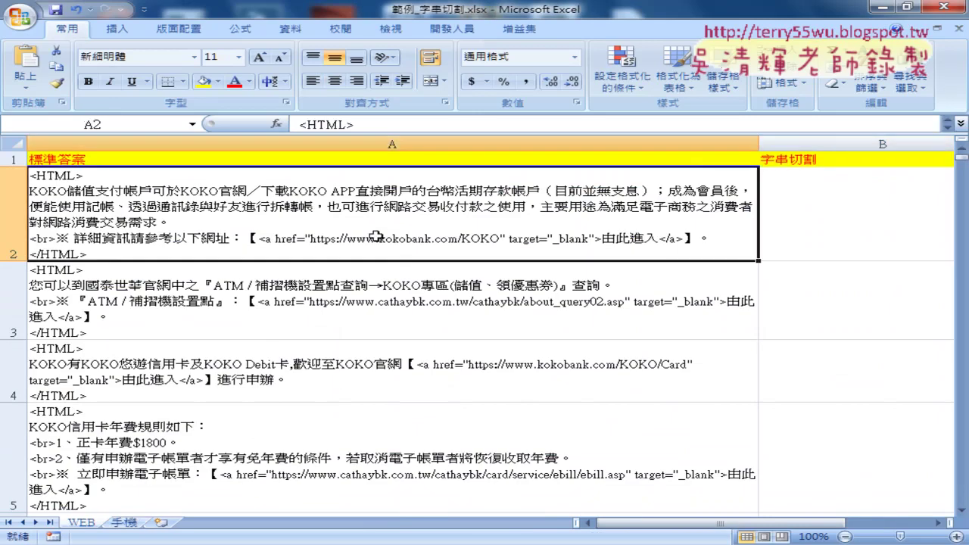
click(353, 138)
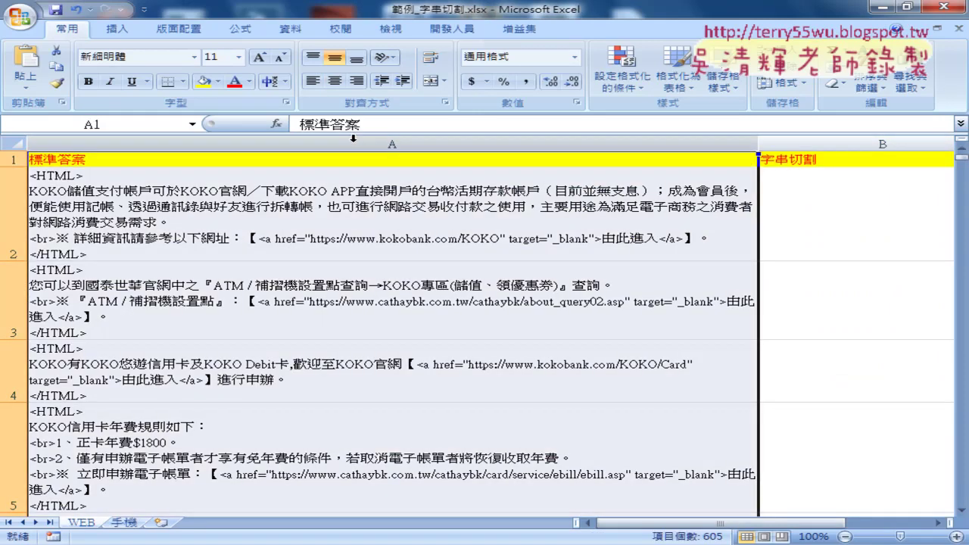
Edit cell A2 and select the <a href…</a> link text
double_click(312, 242)
click(284, 240)
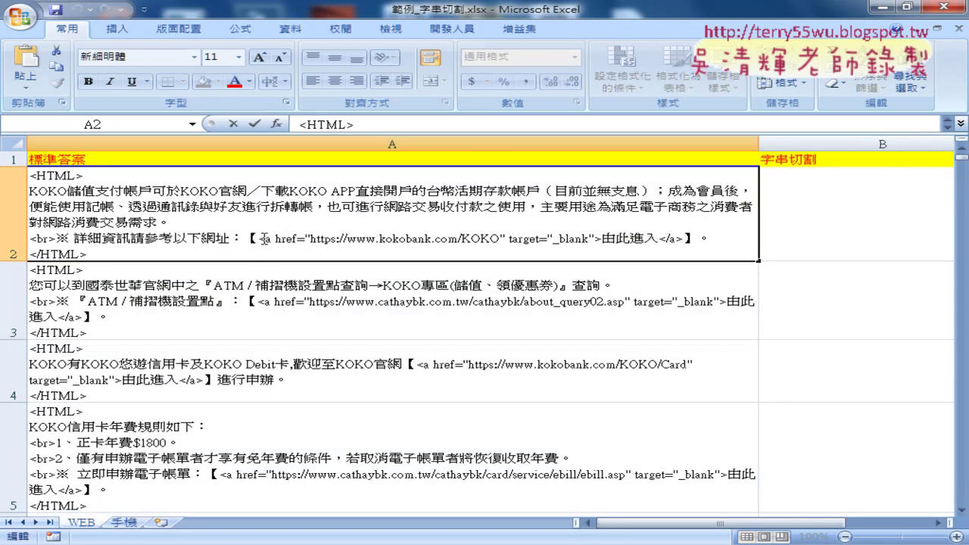
drag(259, 239, 473, 239)
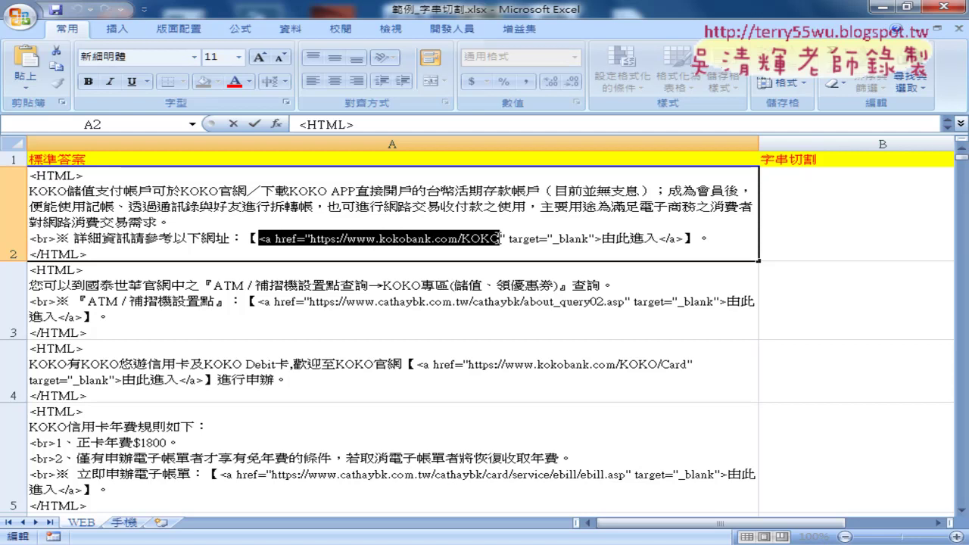
drag(474, 239, 685, 240)
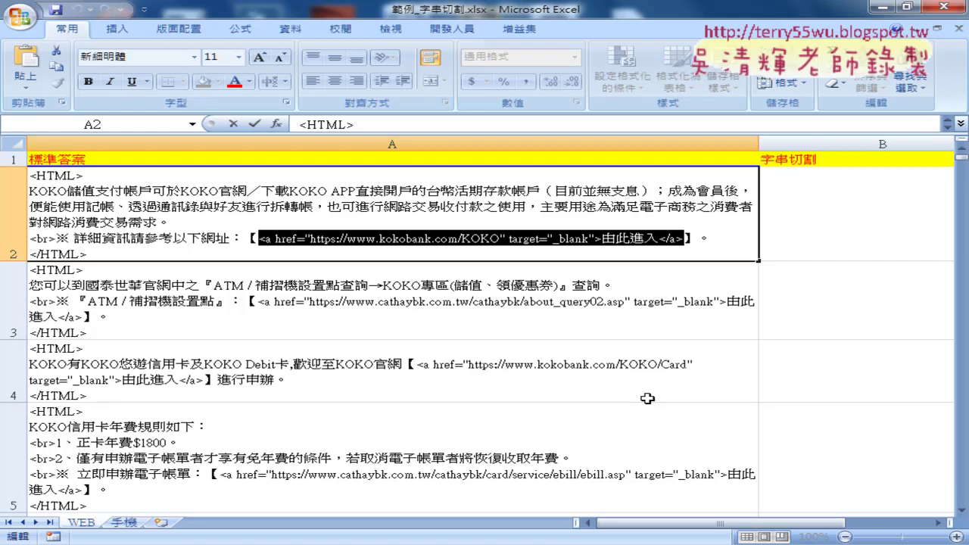
Point out the 【 and 】 brackets around A2's link and mark the text between them
click(267, 238)
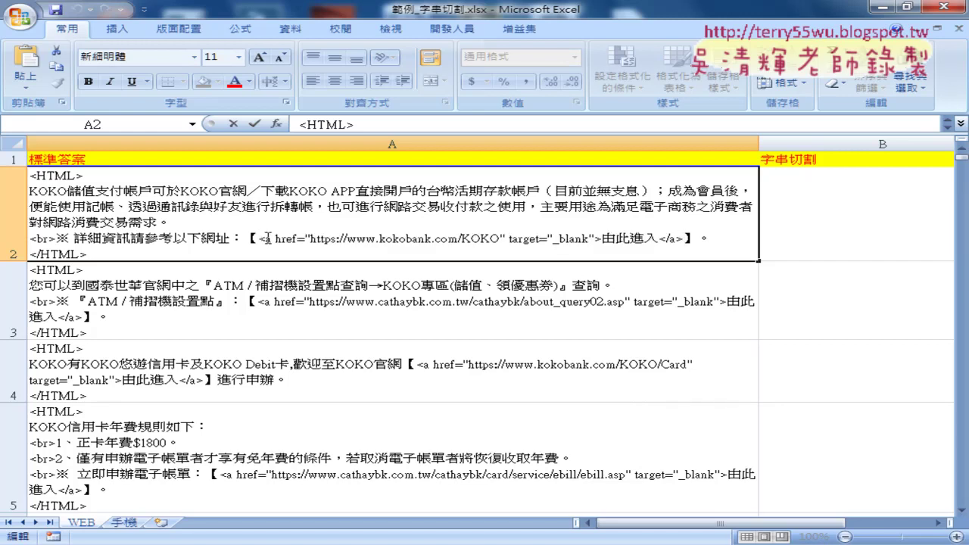
drag(246, 237, 258, 238)
drag(684, 238, 694, 238)
mouse_move(258, 238)
mouse_down()
mouse_move(670, 248)
mouse_move(684, 239)
mouse_up()
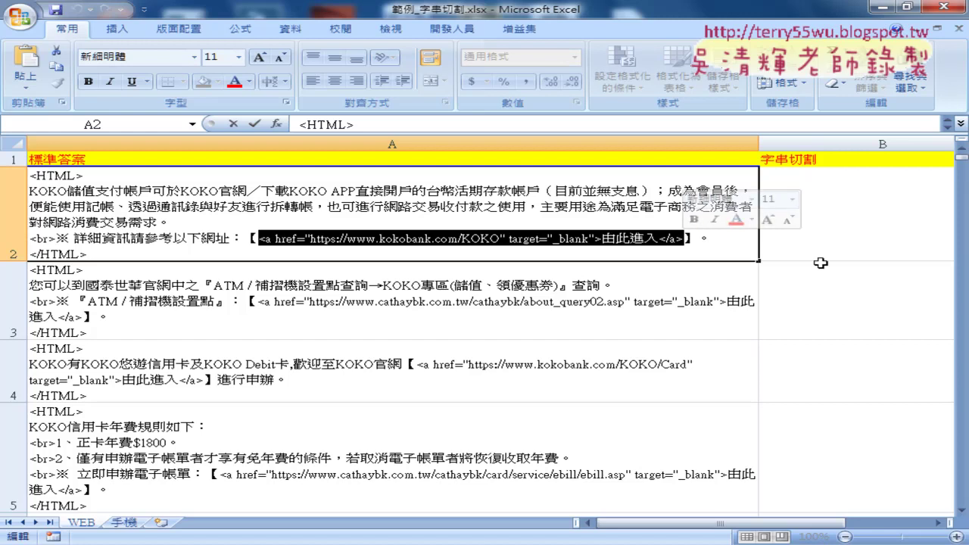
Leave A2 unchanged, look over the entry in A6, and switch back to Chrome
click(487, 313)
scroll(488, 313, down, 1)
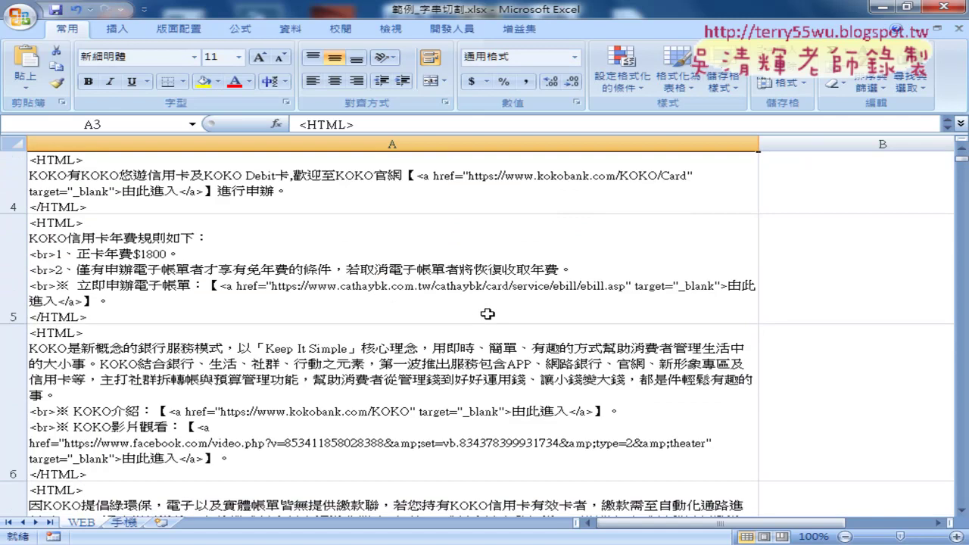
scroll(469, 326, down, 1)
scroll(196, 334, up, 1)
click(186, 437)
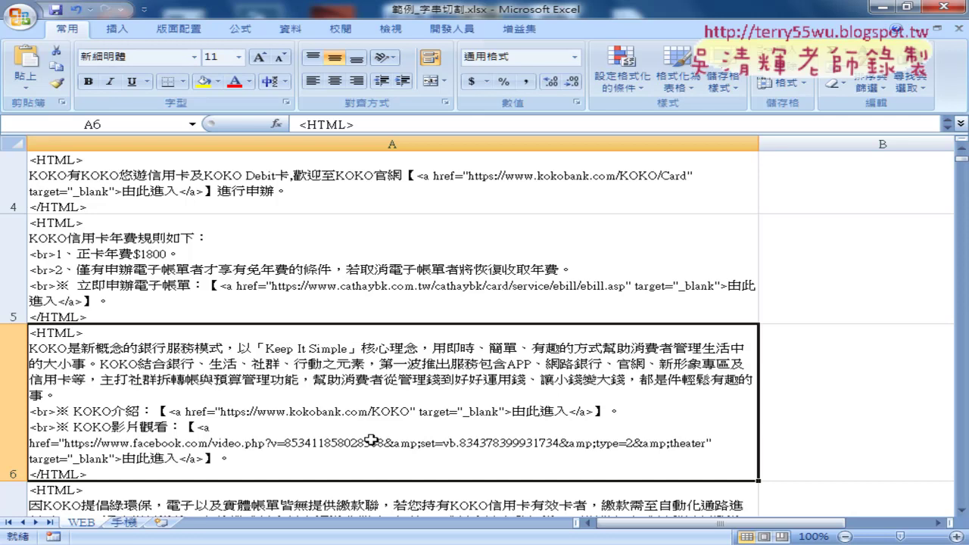
key(alt+Tab)
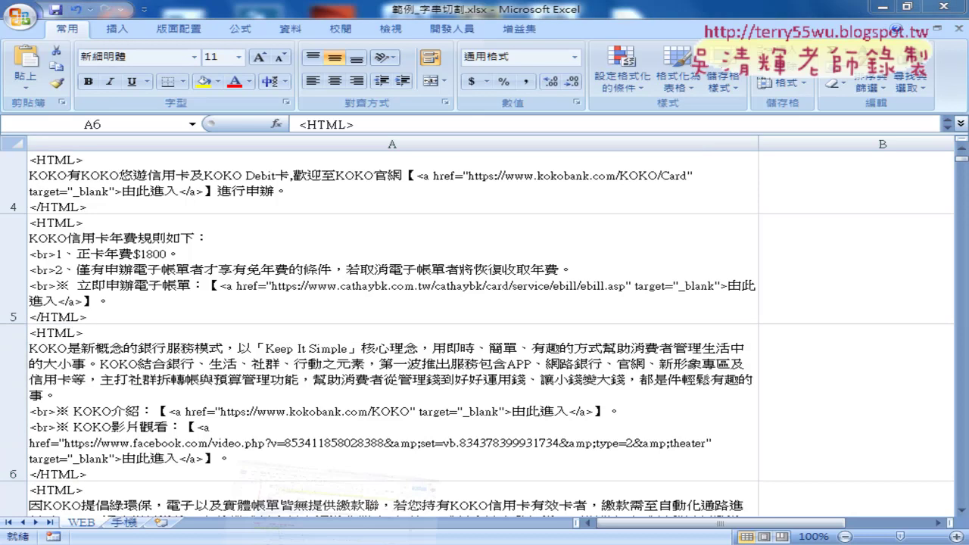
Open 範例_字串切割程式碼.docx from the Google Drive file list
click(112, 19)
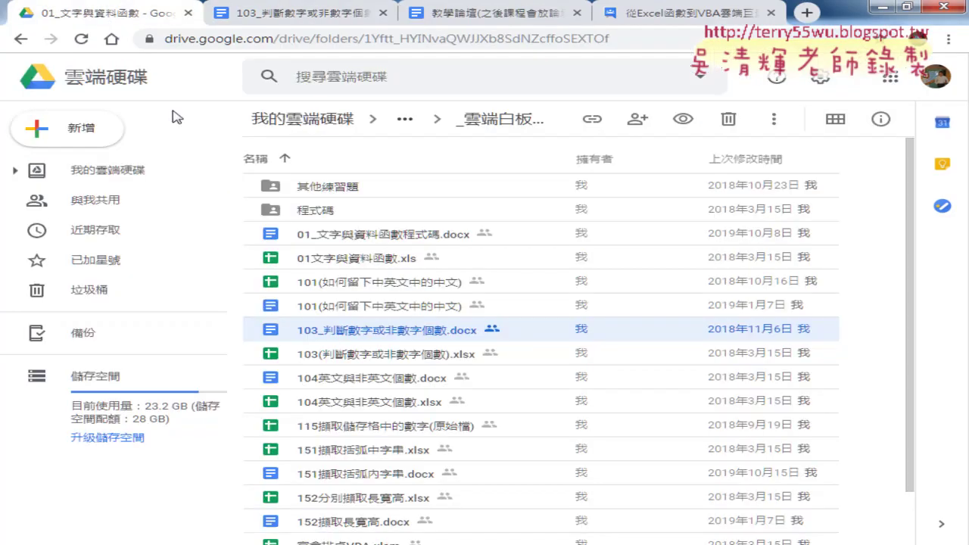
scroll(391, 468, down, 1)
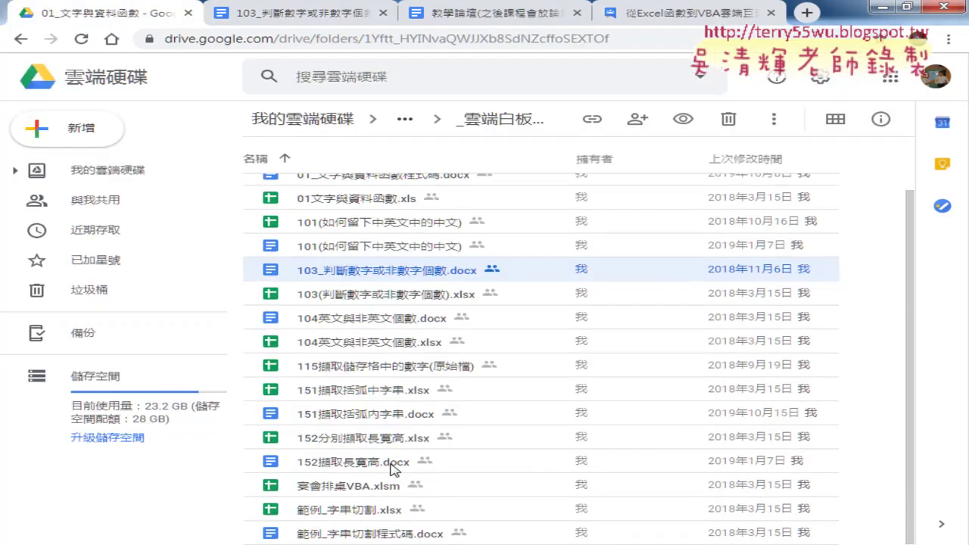
click(344, 536)
double_click(375, 535)
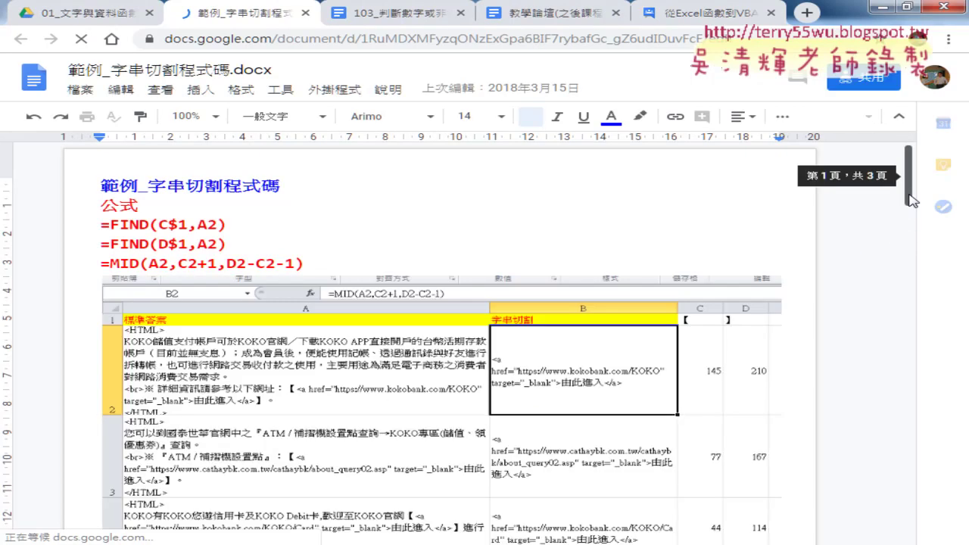
scroll(914, 302, down, 5)
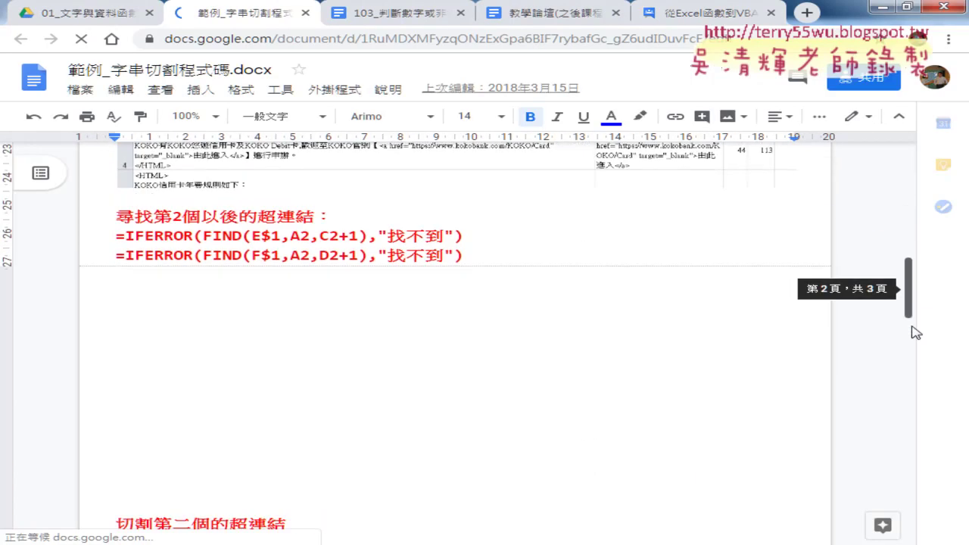
scroll(914, 364, down, 3)
scroll(914, 394, down, 5)
scroll(915, 393, down, 4)
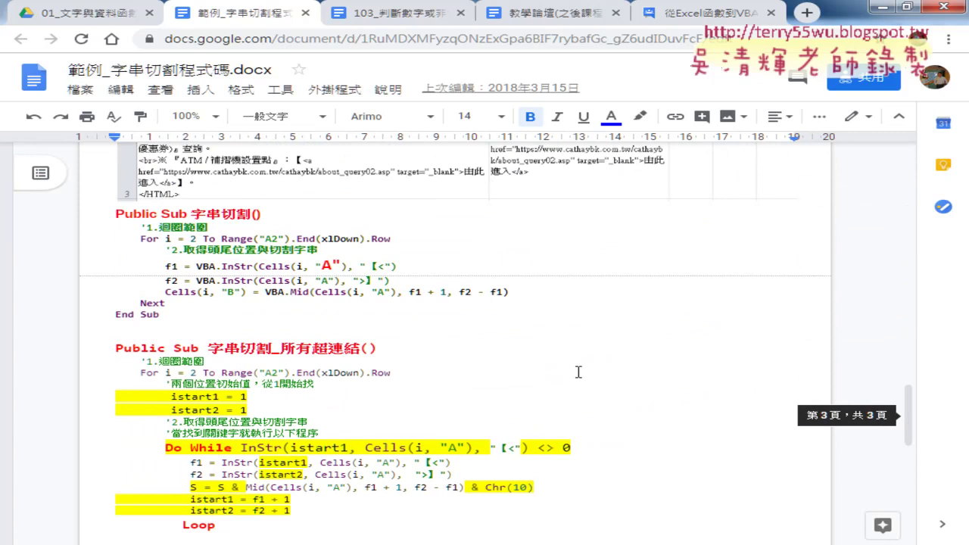
scroll(310, 290, up, 2)
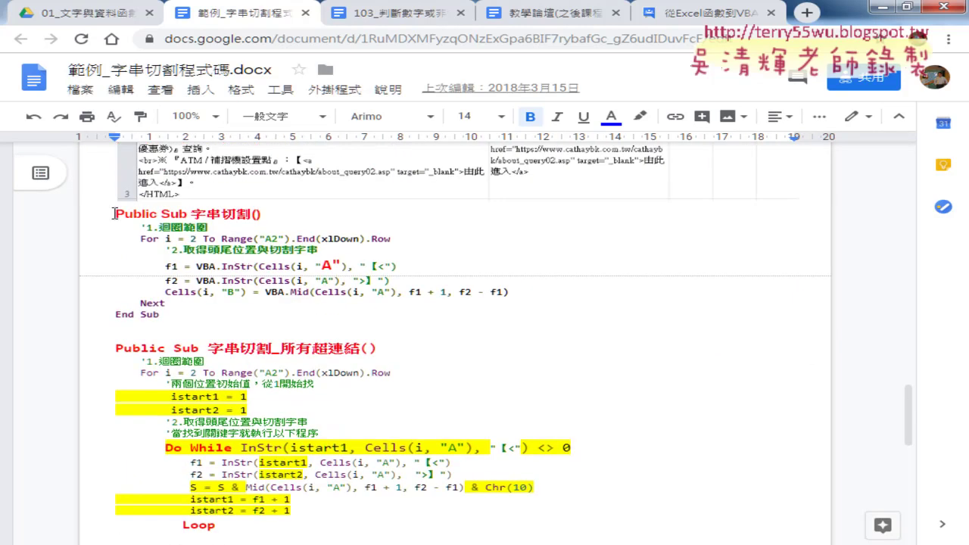
mouse_move(115, 214)
mouse_down()
mouse_move(198, 285)
mouse_move(286, 308)
mouse_up()
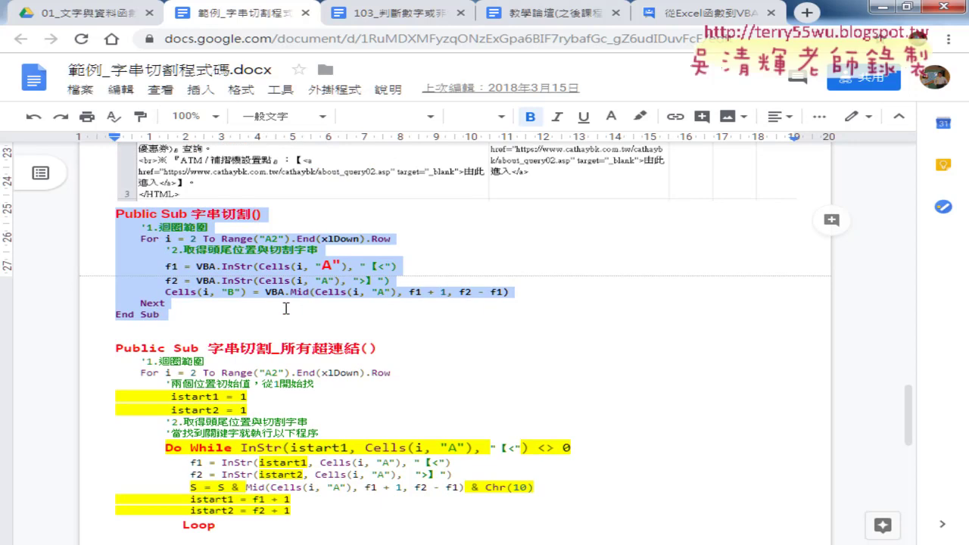
scroll(287, 308, down, 2)
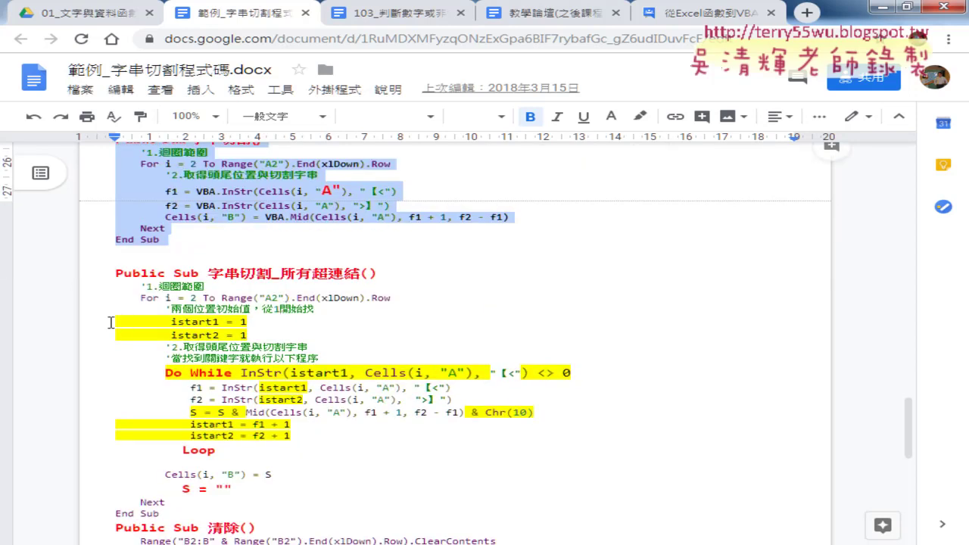
drag(114, 321, 254, 333)
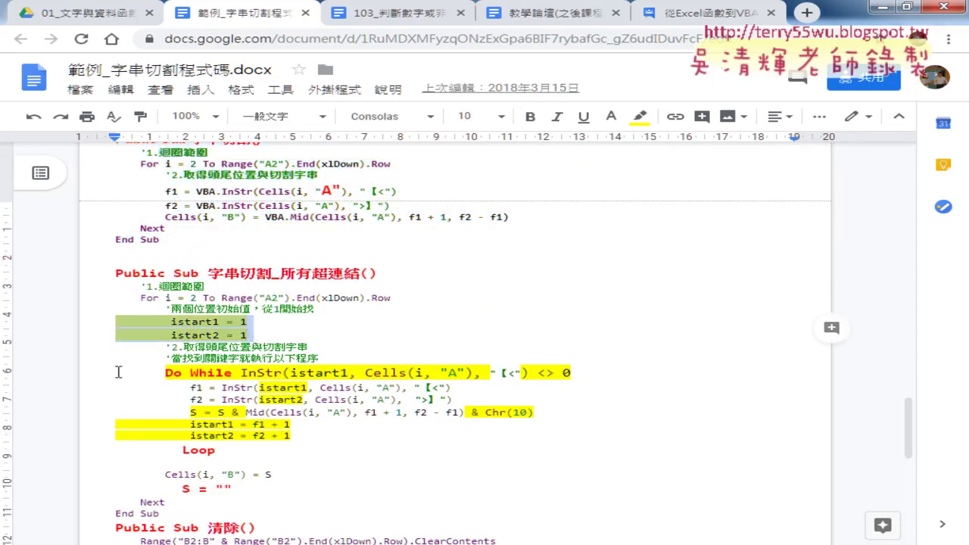
drag(120, 372, 241, 372)
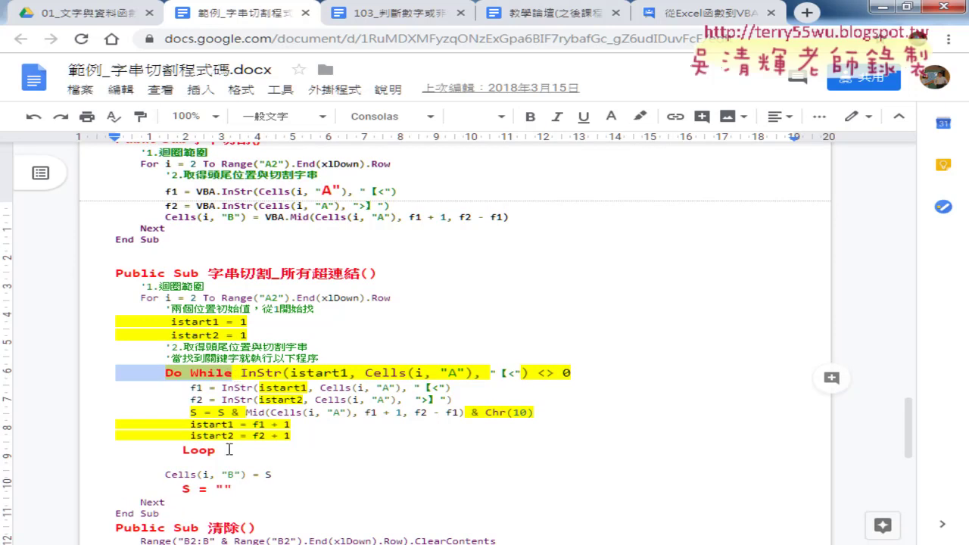
drag(227, 450, 125, 450)
drag(121, 373, 240, 374)
drag(574, 374, 540, 373)
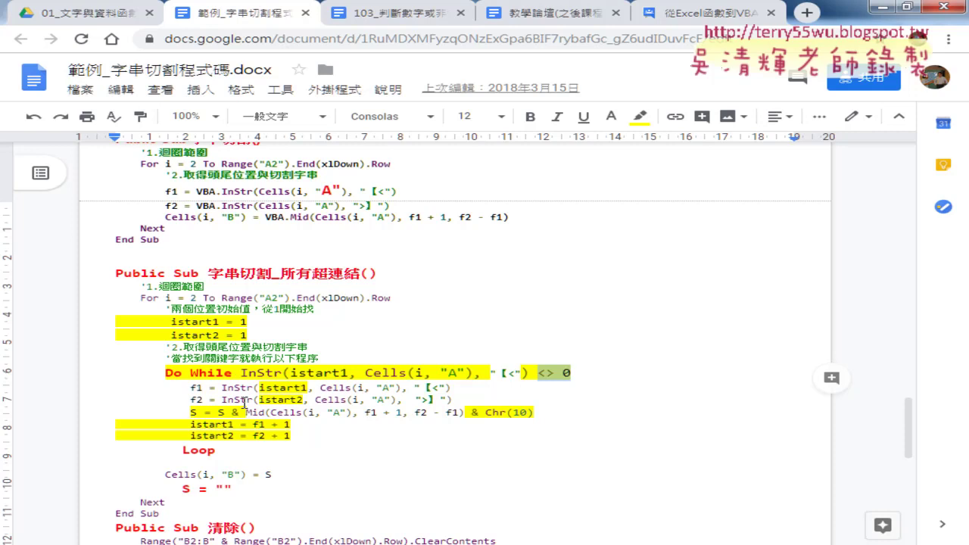
Close the notes document, open the 02_邏輯函數 folder, and switch to the 02邏輯函數.xls workbook in Excel
click(306, 13)
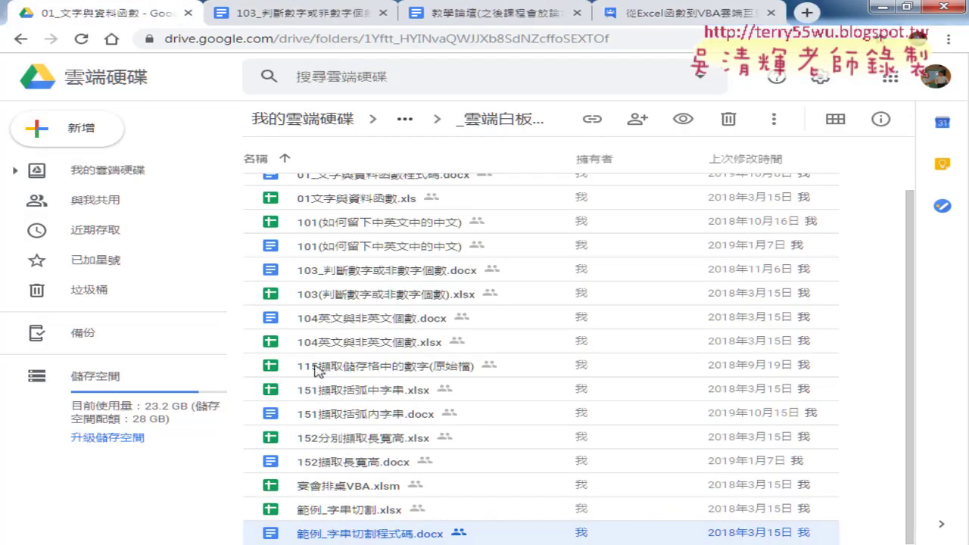
click(20, 38)
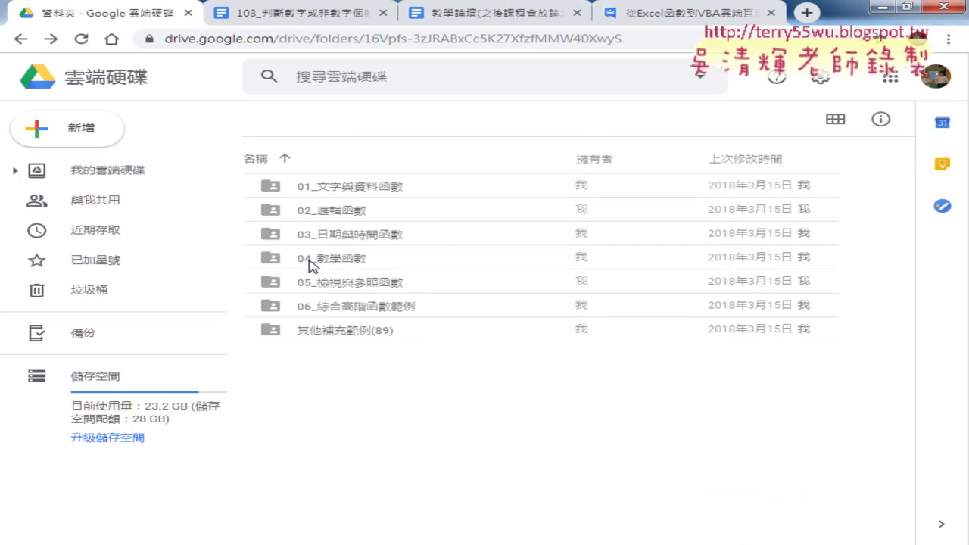
double_click(335, 215)
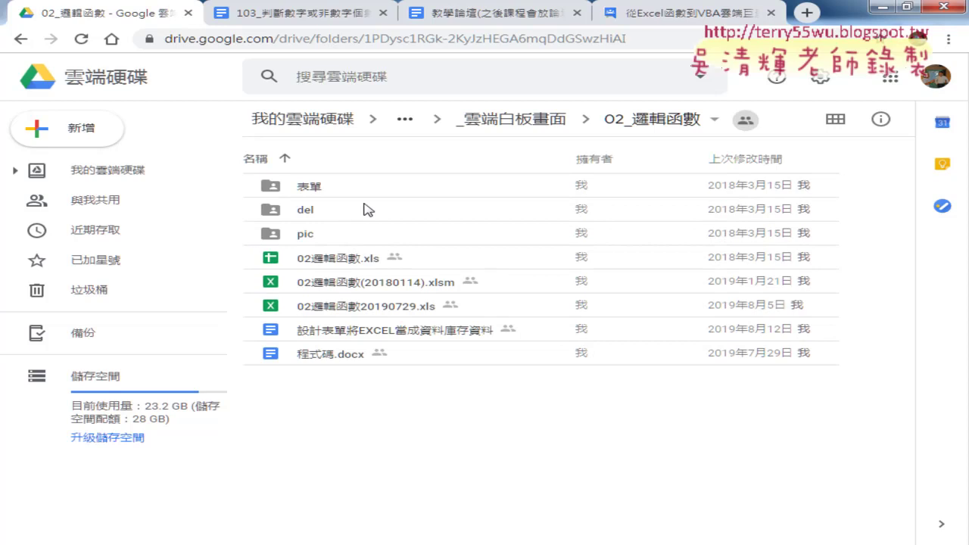
mouse_move(431, 541)
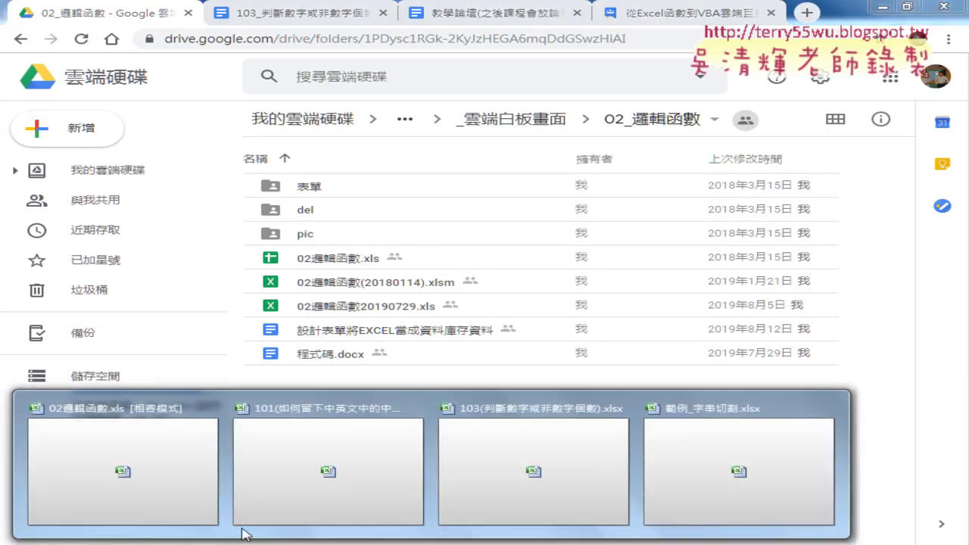
click(145, 481)
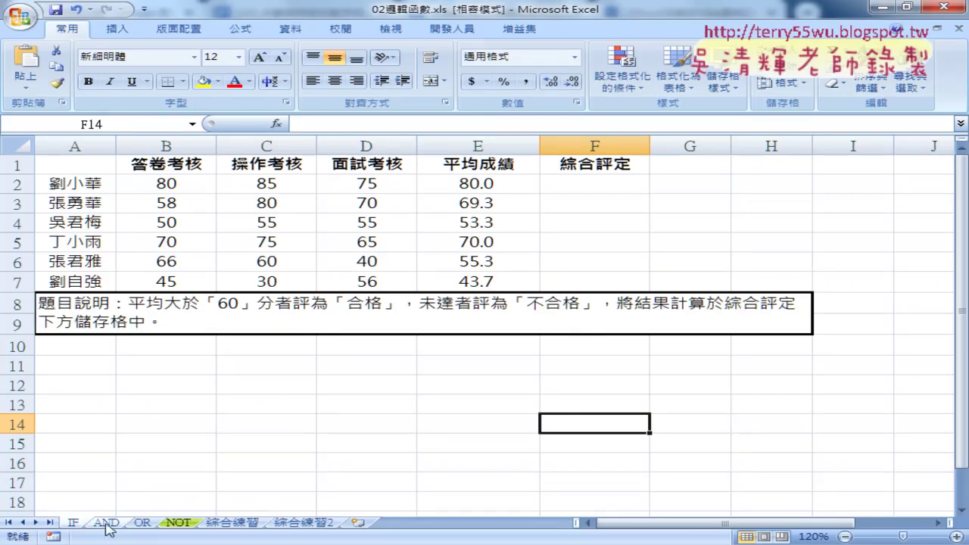
click(106, 524)
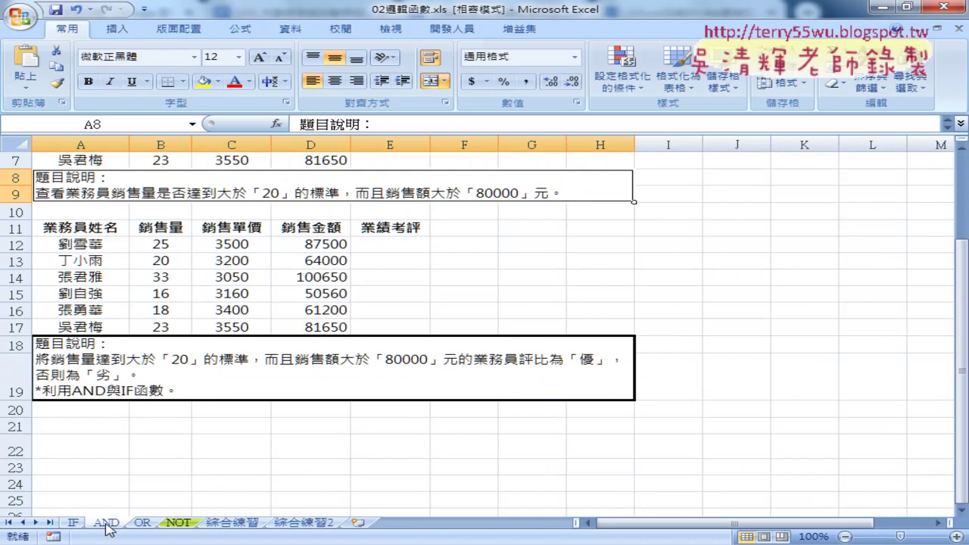
click(144, 524)
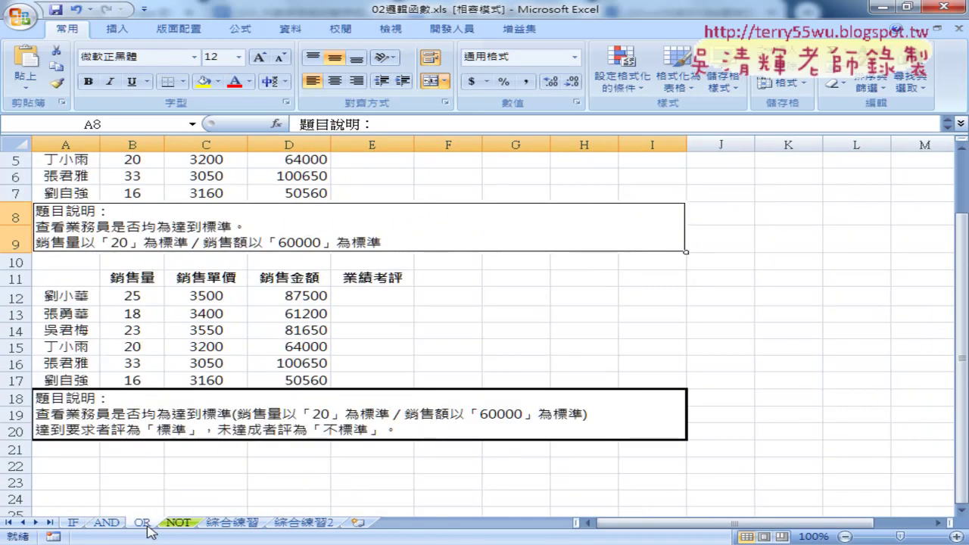
click(179, 524)
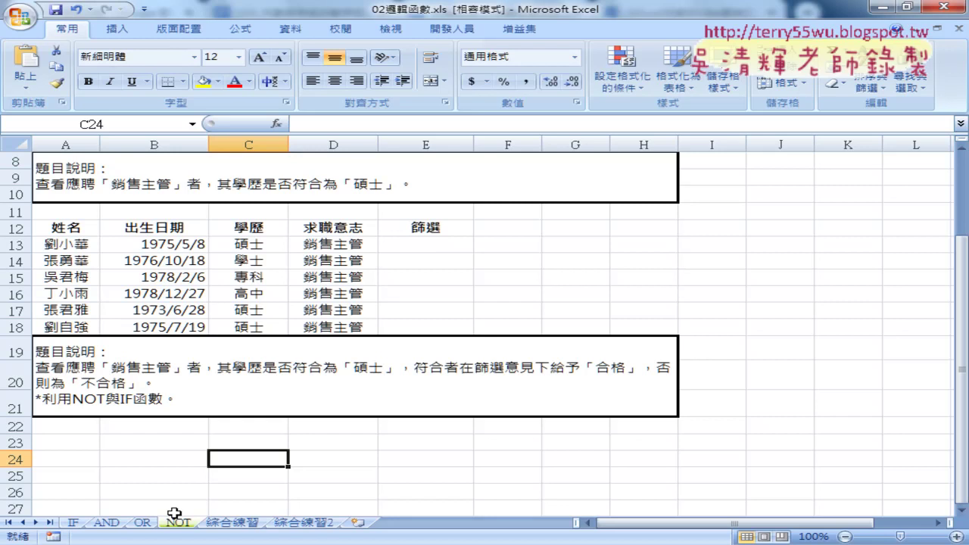
click(74, 523)
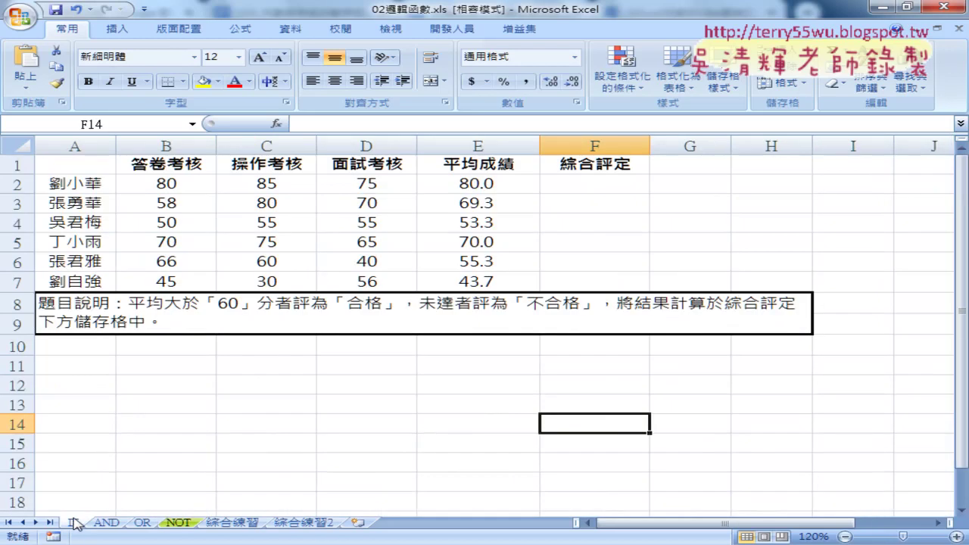
Insert the IF function from the Logical category into cell F2
click(587, 183)
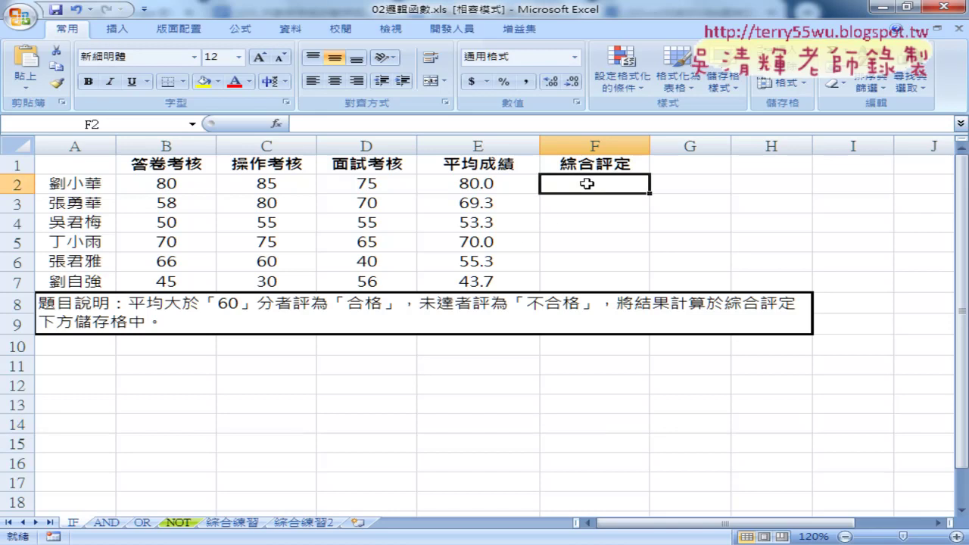
click(277, 123)
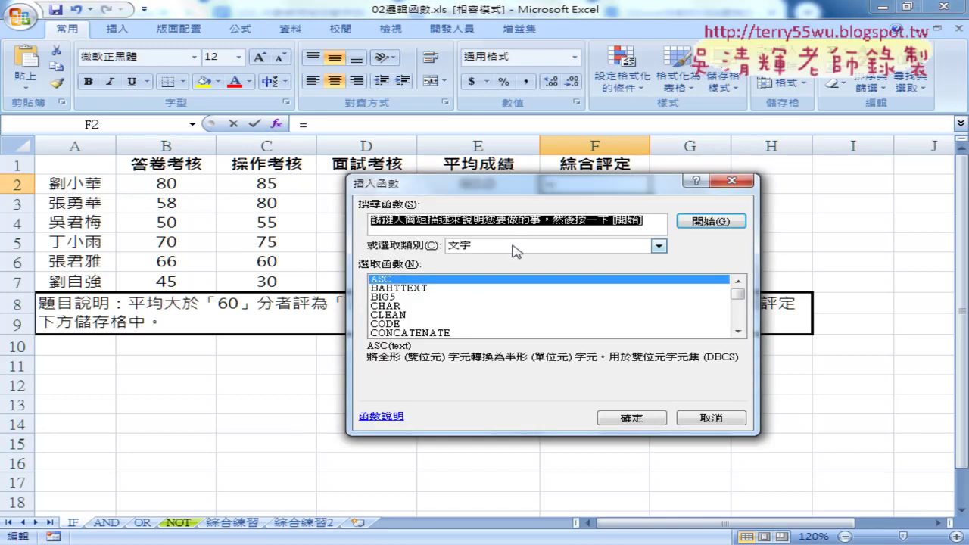
click(513, 249)
click(526, 342)
click(397, 298)
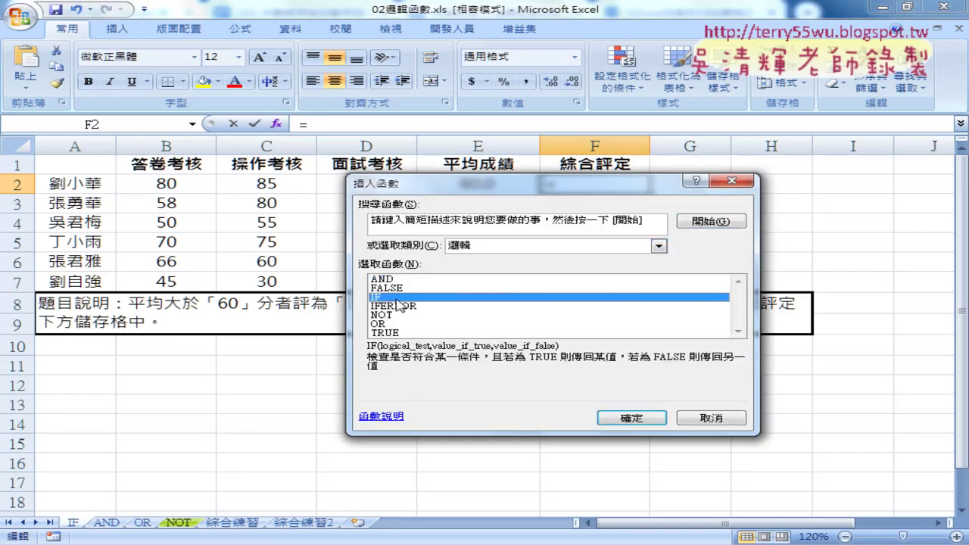
double_click(398, 299)
drag(489, 213, 437, 267)
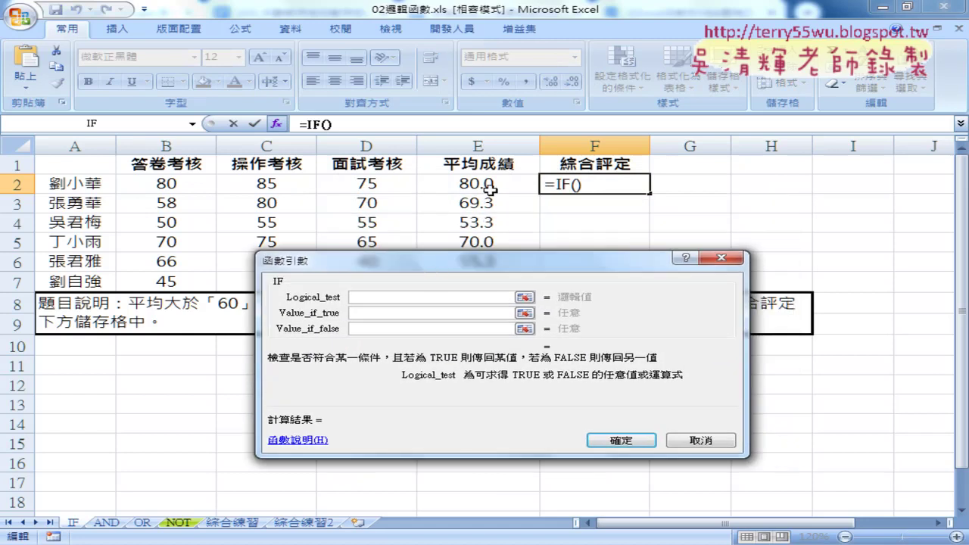
Set IF arguments E2>=60, "Y", "N" and fill the formula from F2 down to F7
click(488, 187)
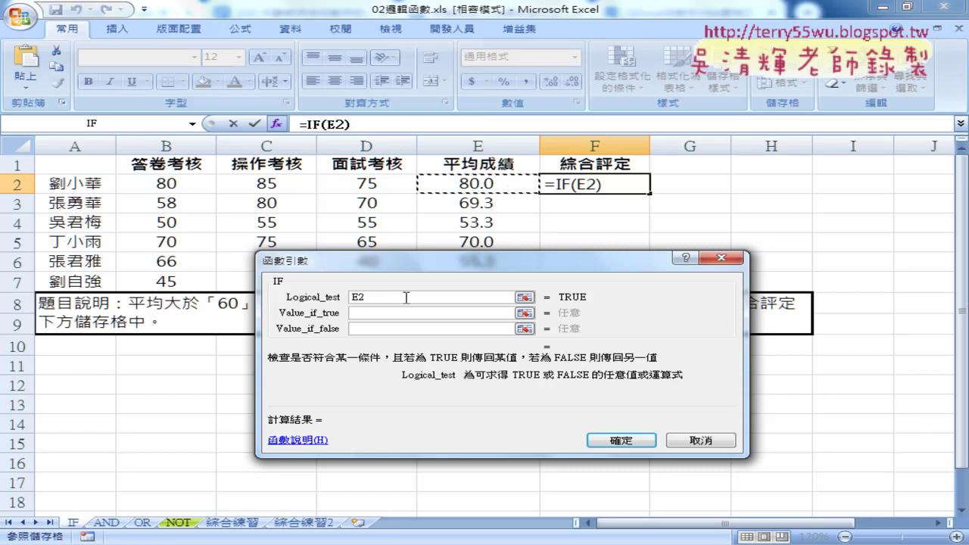
text(>=)
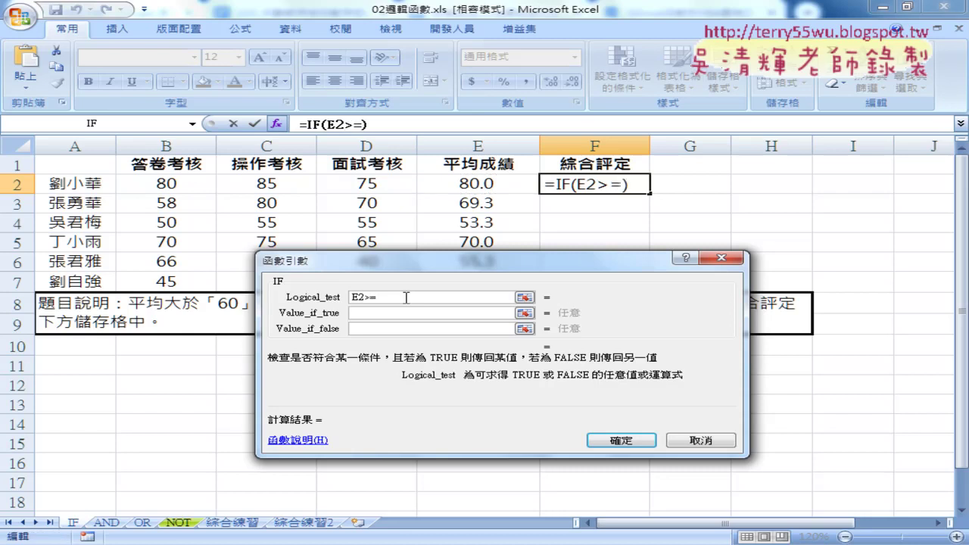
text(60)
key(Tab)
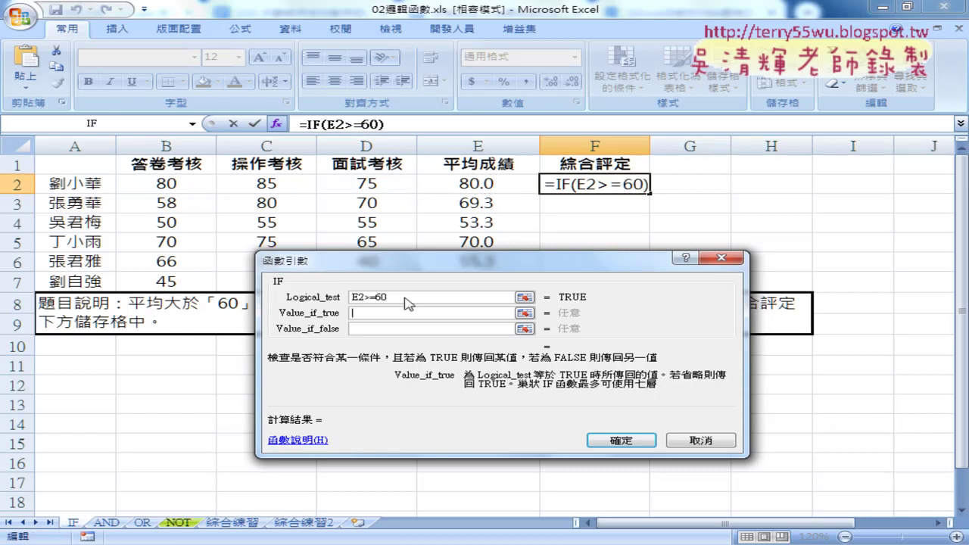
text(Y)
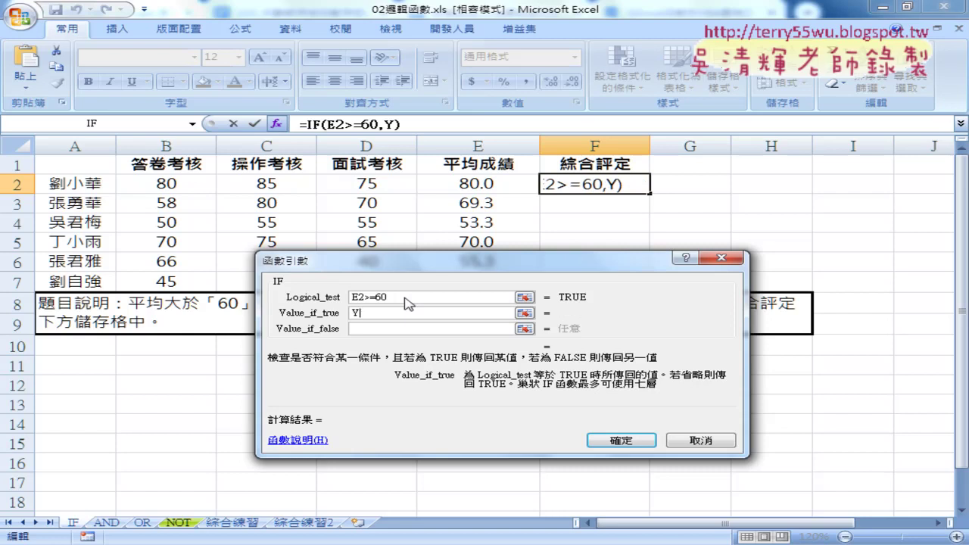
key(Tab)
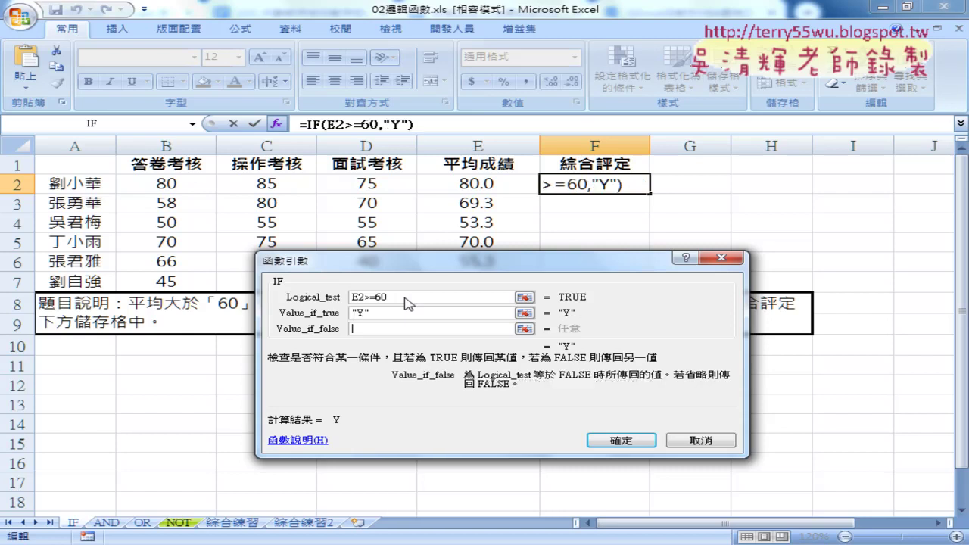
text(N)
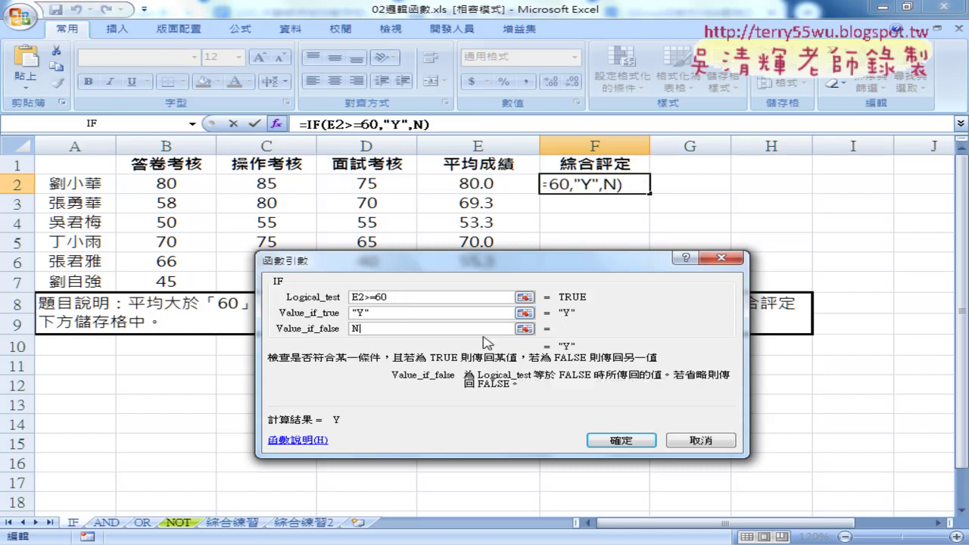
click(422, 313)
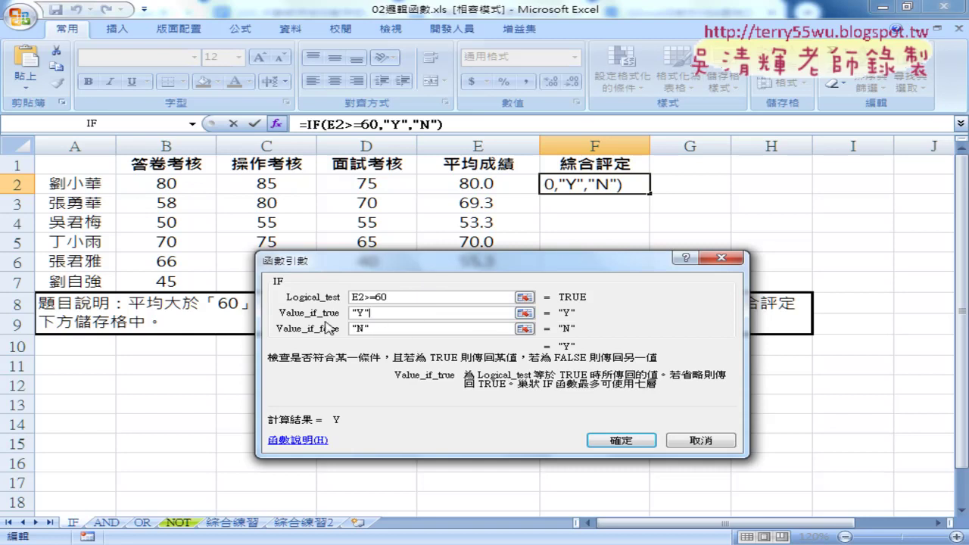
click(621, 441)
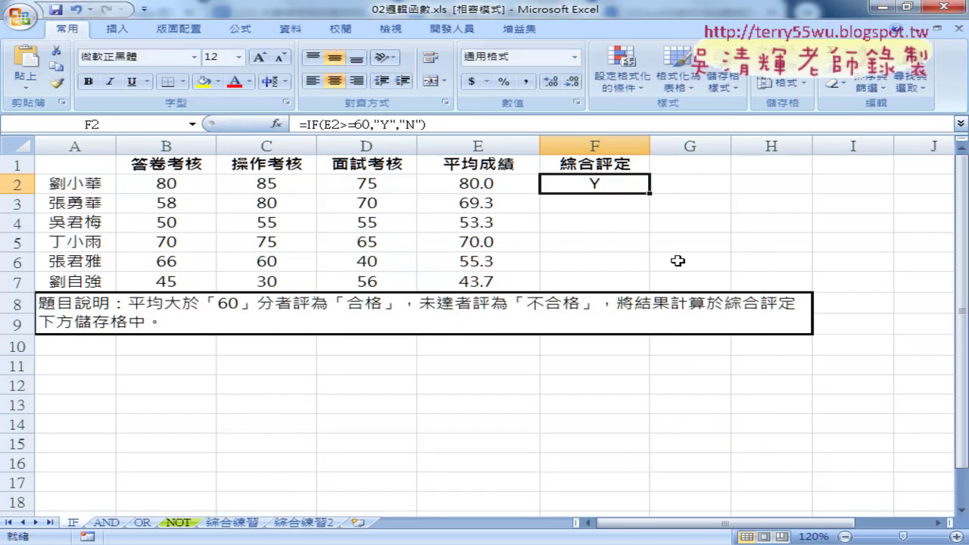
mouse_move(649, 194)
mouse_down()
mouse_move(630, 261)
mouse_move(635, 273)
mouse_up()
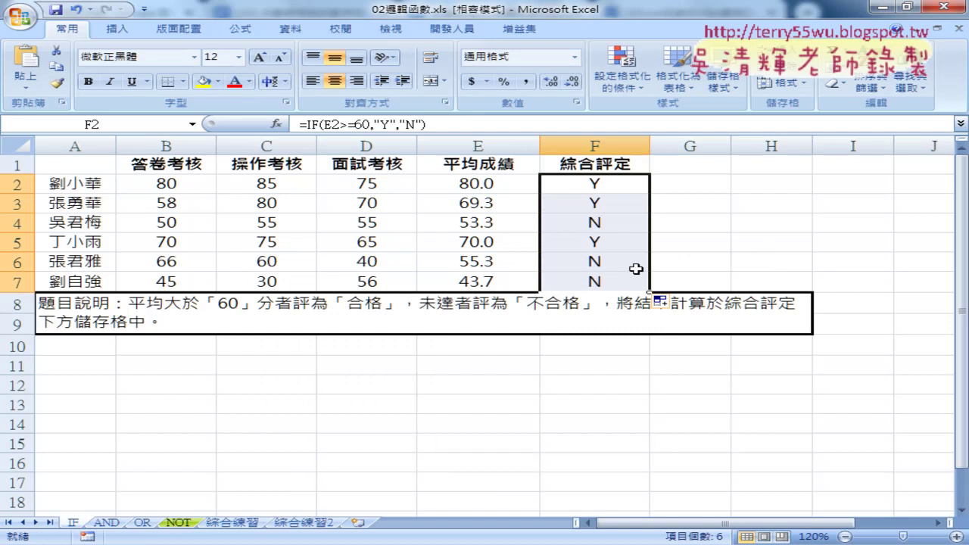
Enter the header 多重 in cell G1
click(682, 165)
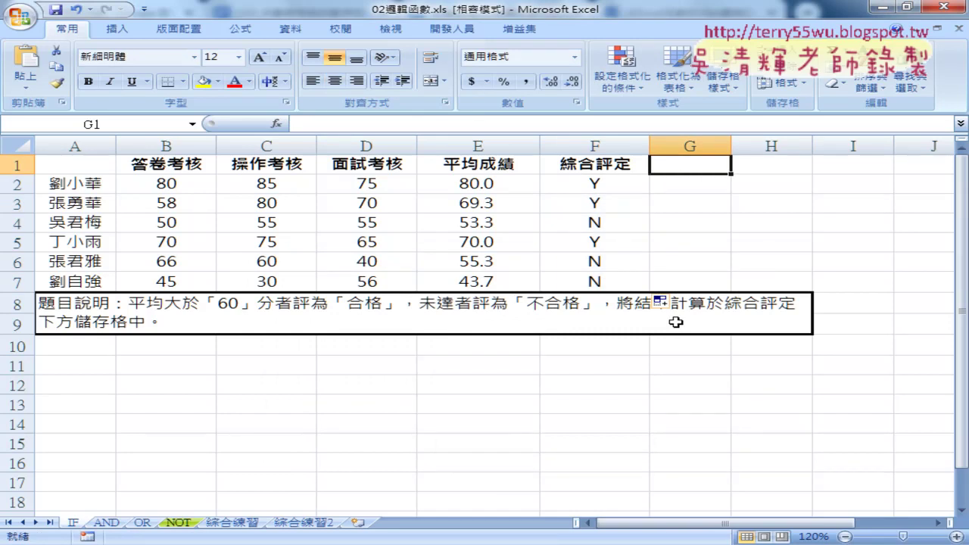
text(多)
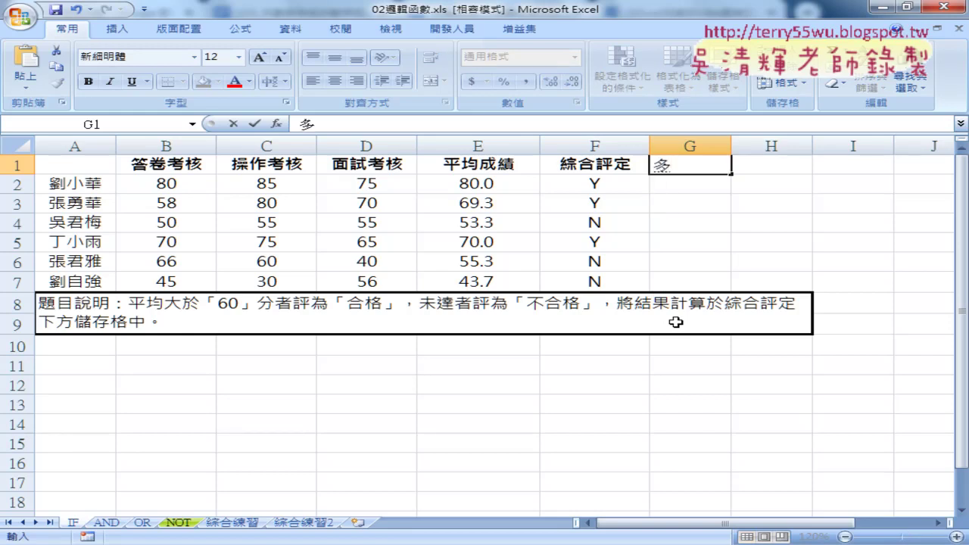
text(重)
key(Return)
key(Return)
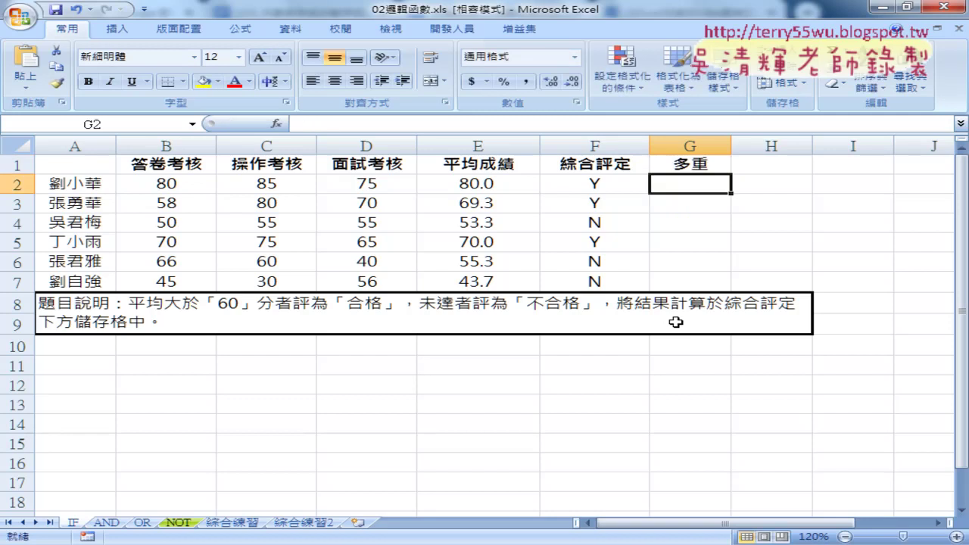
click(483, 181)
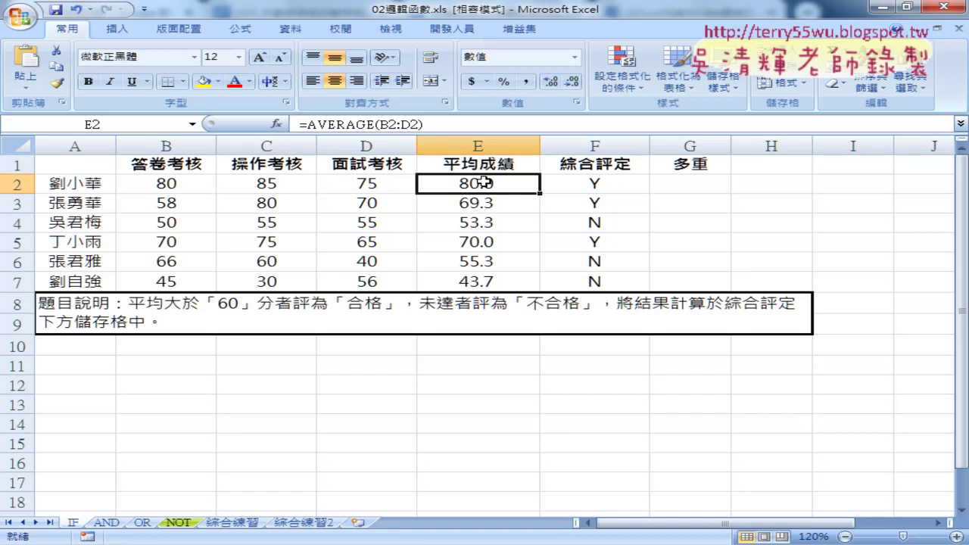
click(690, 183)
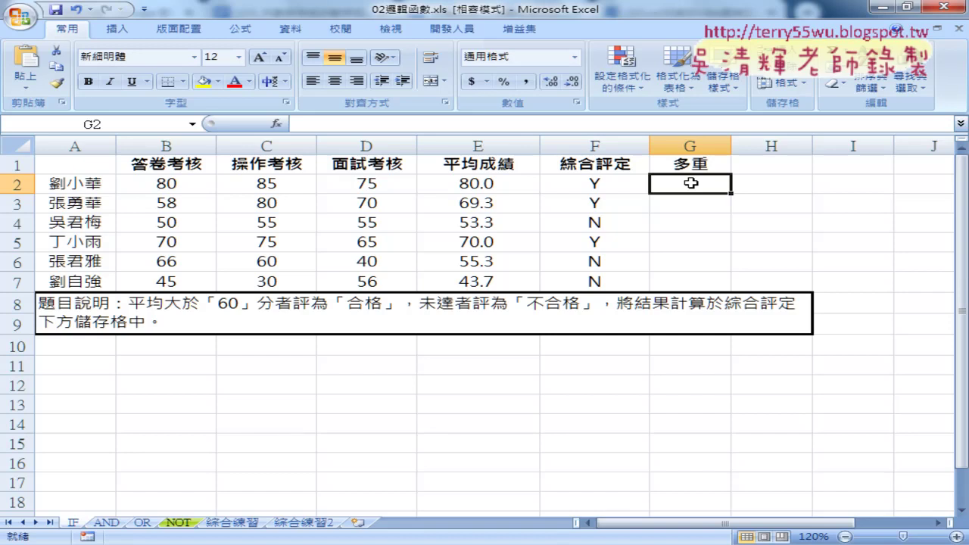
Enter the header VBA in cell H1 and select H2:H7
click(766, 164)
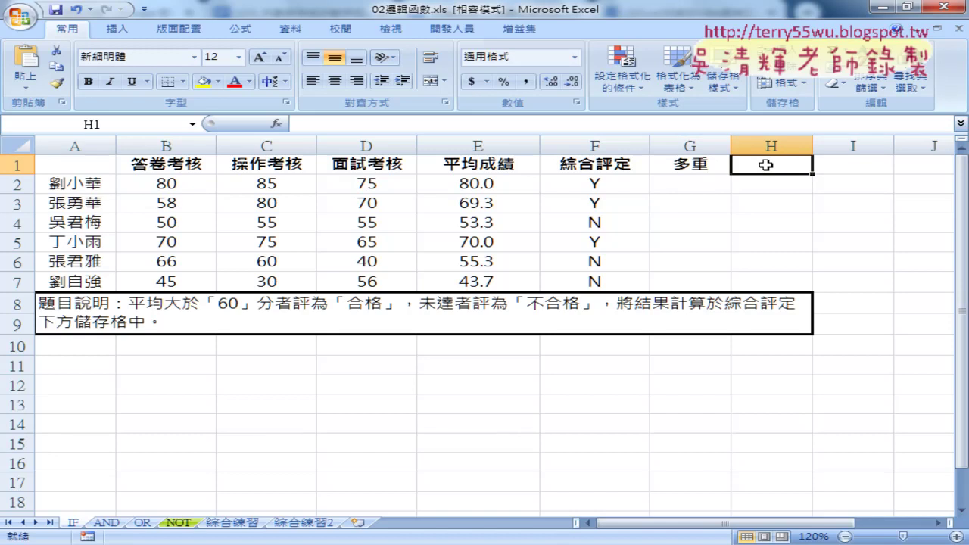
text(VBA)
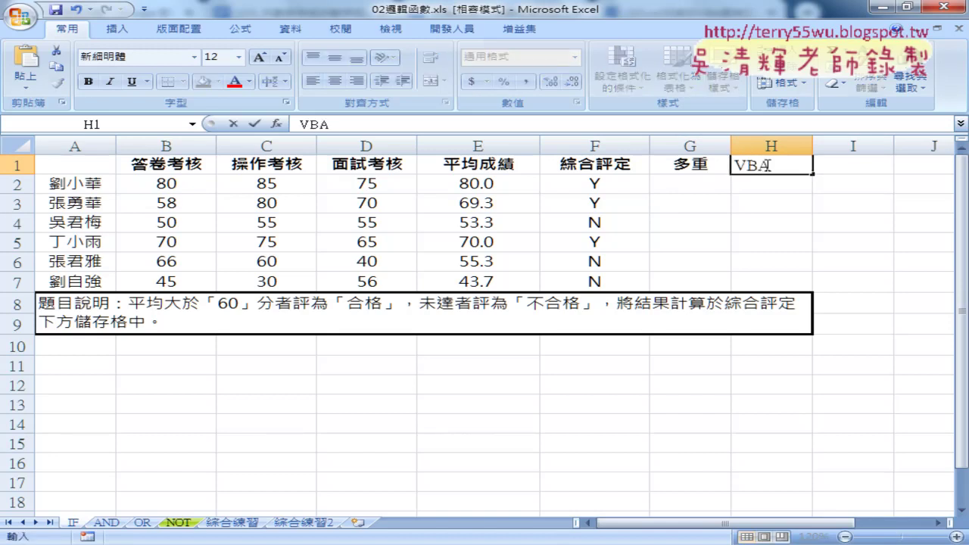
key(Return)
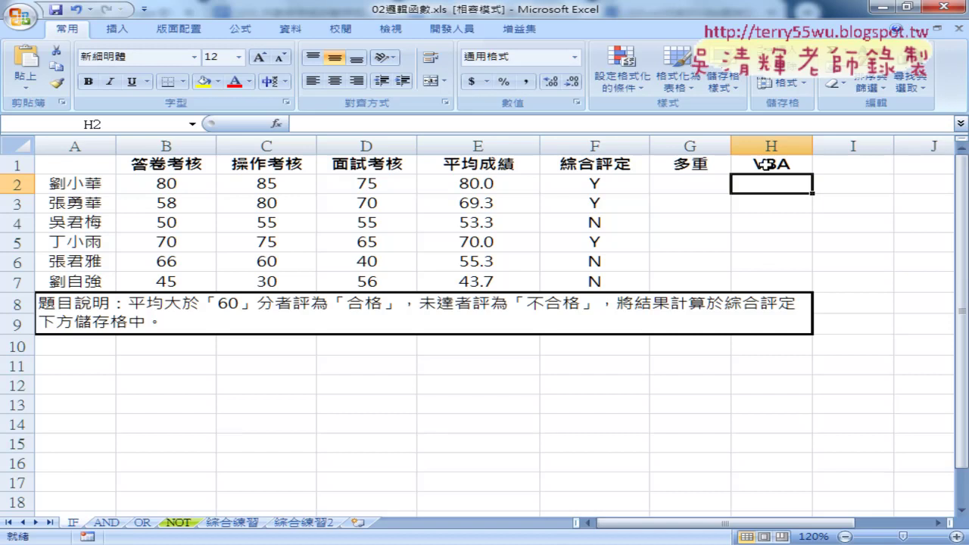
click(619, 185)
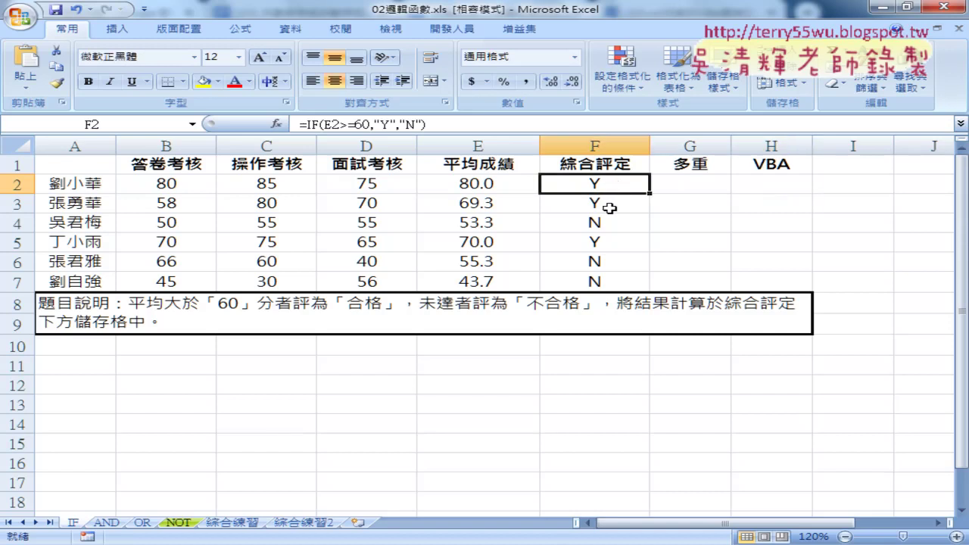
drag(787, 189, 787, 278)
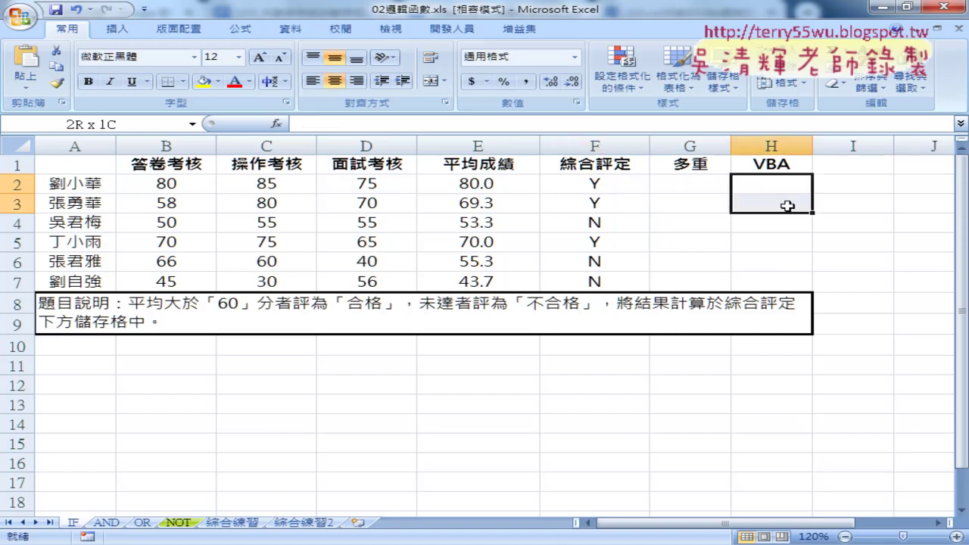
click(707, 189)
Reselect H2:H7 and show the 開發人員 (Developer) ribbon tab
drag(750, 185, 780, 277)
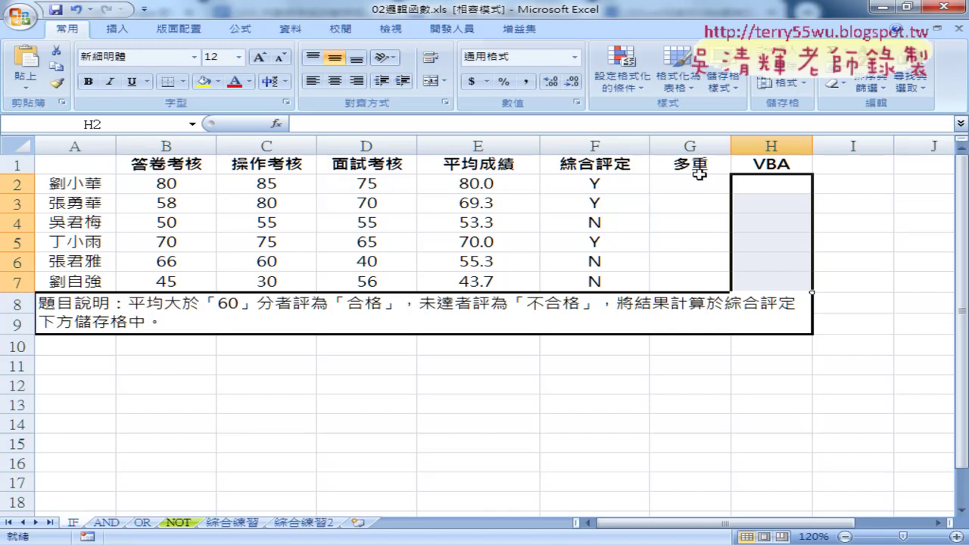
click(454, 30)
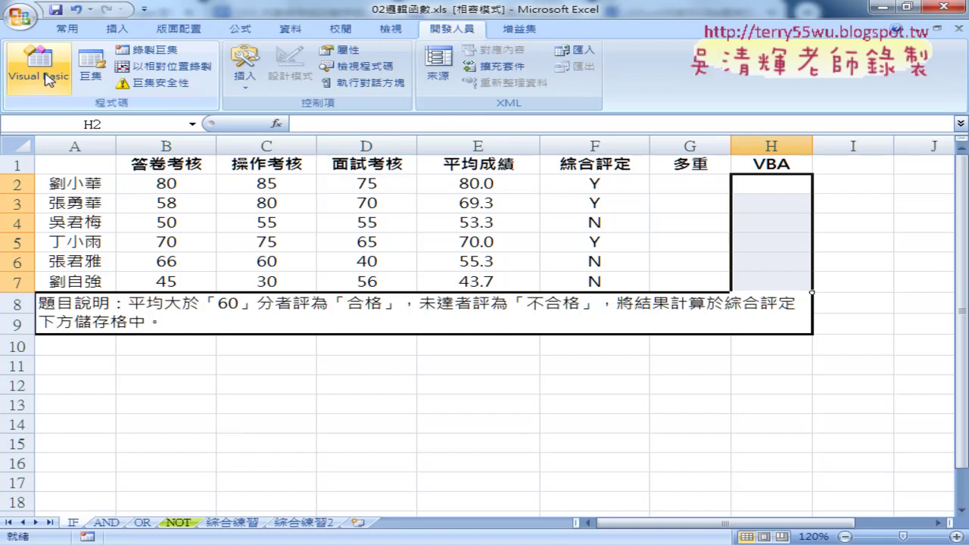
Open the Visual Basic editor from the Developer tab
click(48, 79)
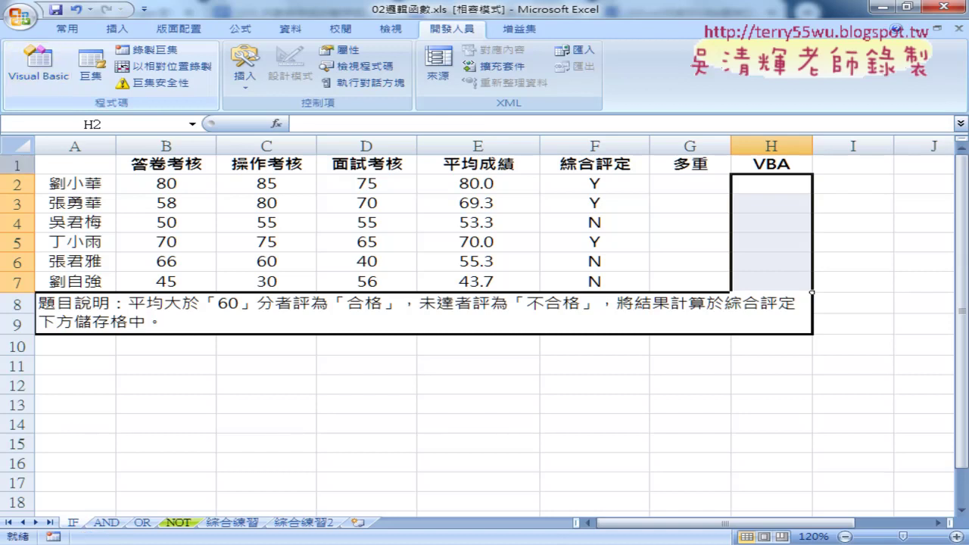